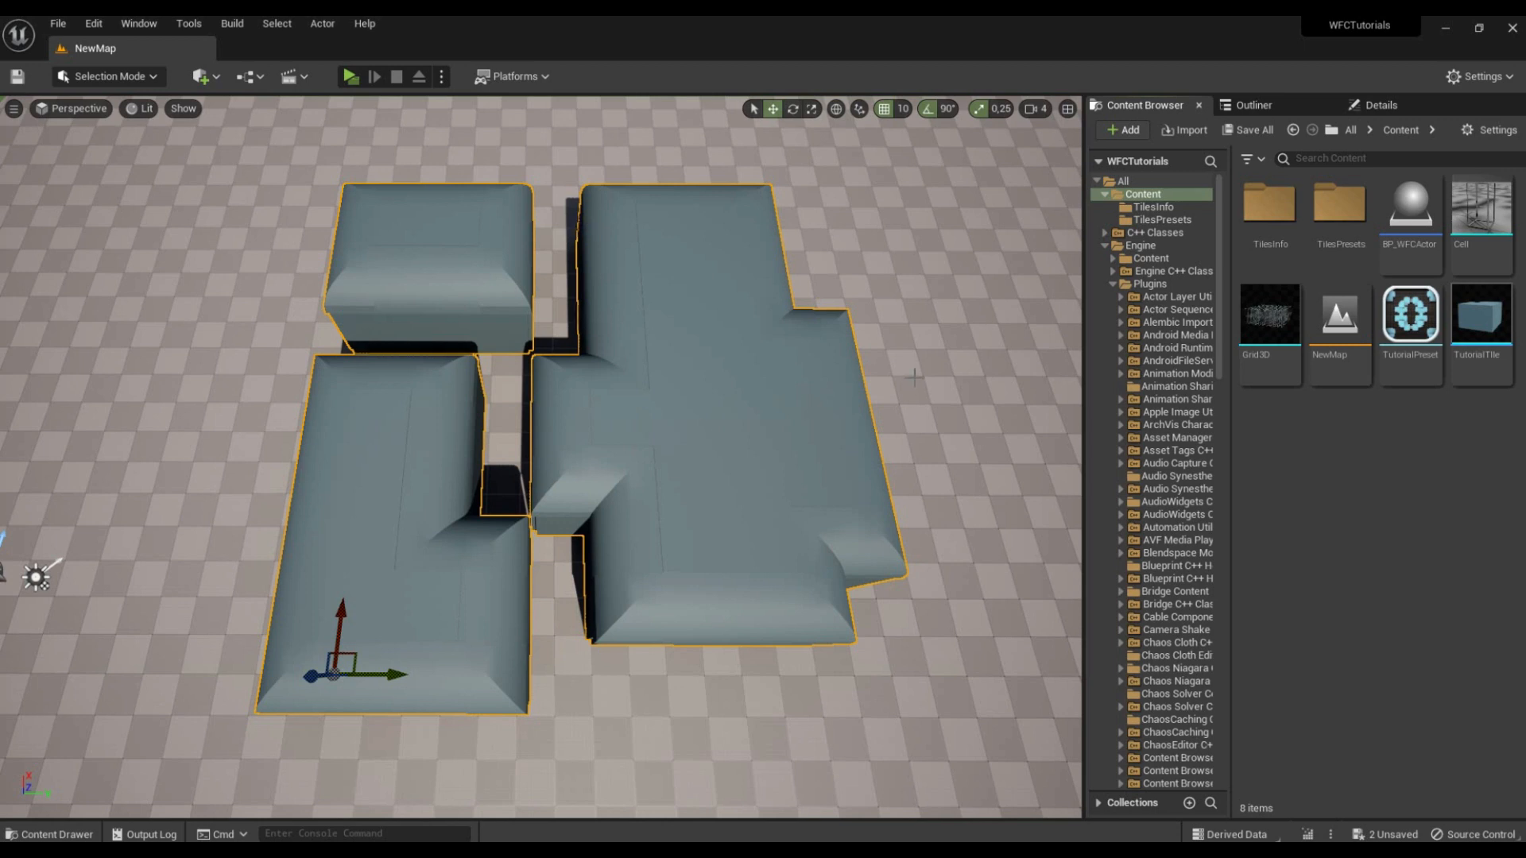
pyautogui.scroll(2, 879, 451)
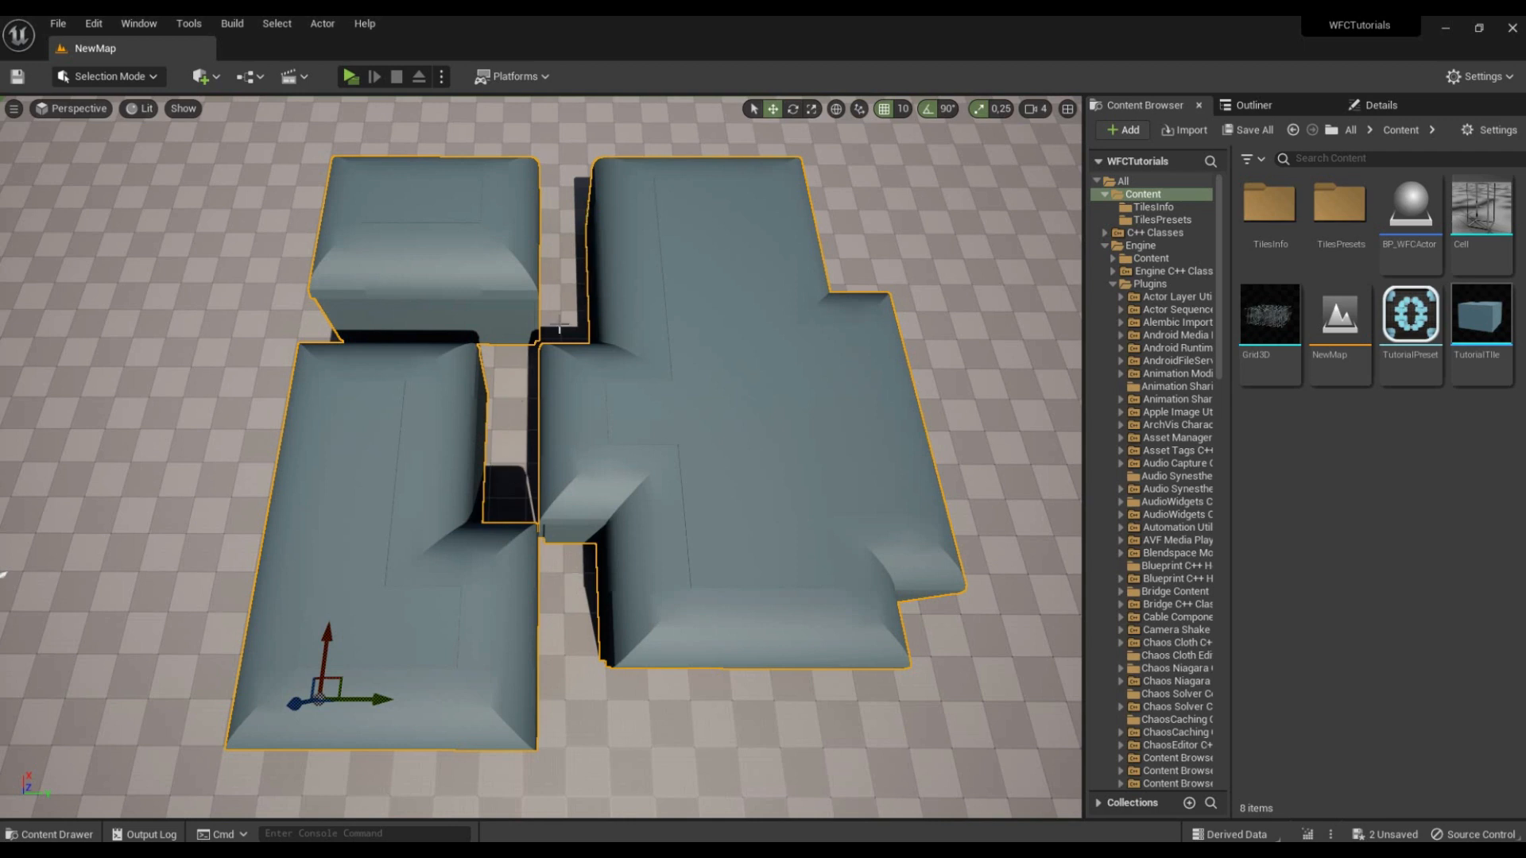
pyautogui.moveTo(540, 343)
pyautogui.mouseDown(button='right')
pyautogui.moveTo(521, 343)
pyautogui.moveTo(564, 343)
pyautogui.moveTo(551, 343)
pyautogui.mouseUp(button='right')
pyautogui.press('d')
pyautogui.press('w')
pyautogui.press('s')
pyautogui.press('w')
# Step: Add the Cube mesh as a tile static mesh of the RoomEmpty tile info, then save and close the asset
pyautogui.click(1146, 208)
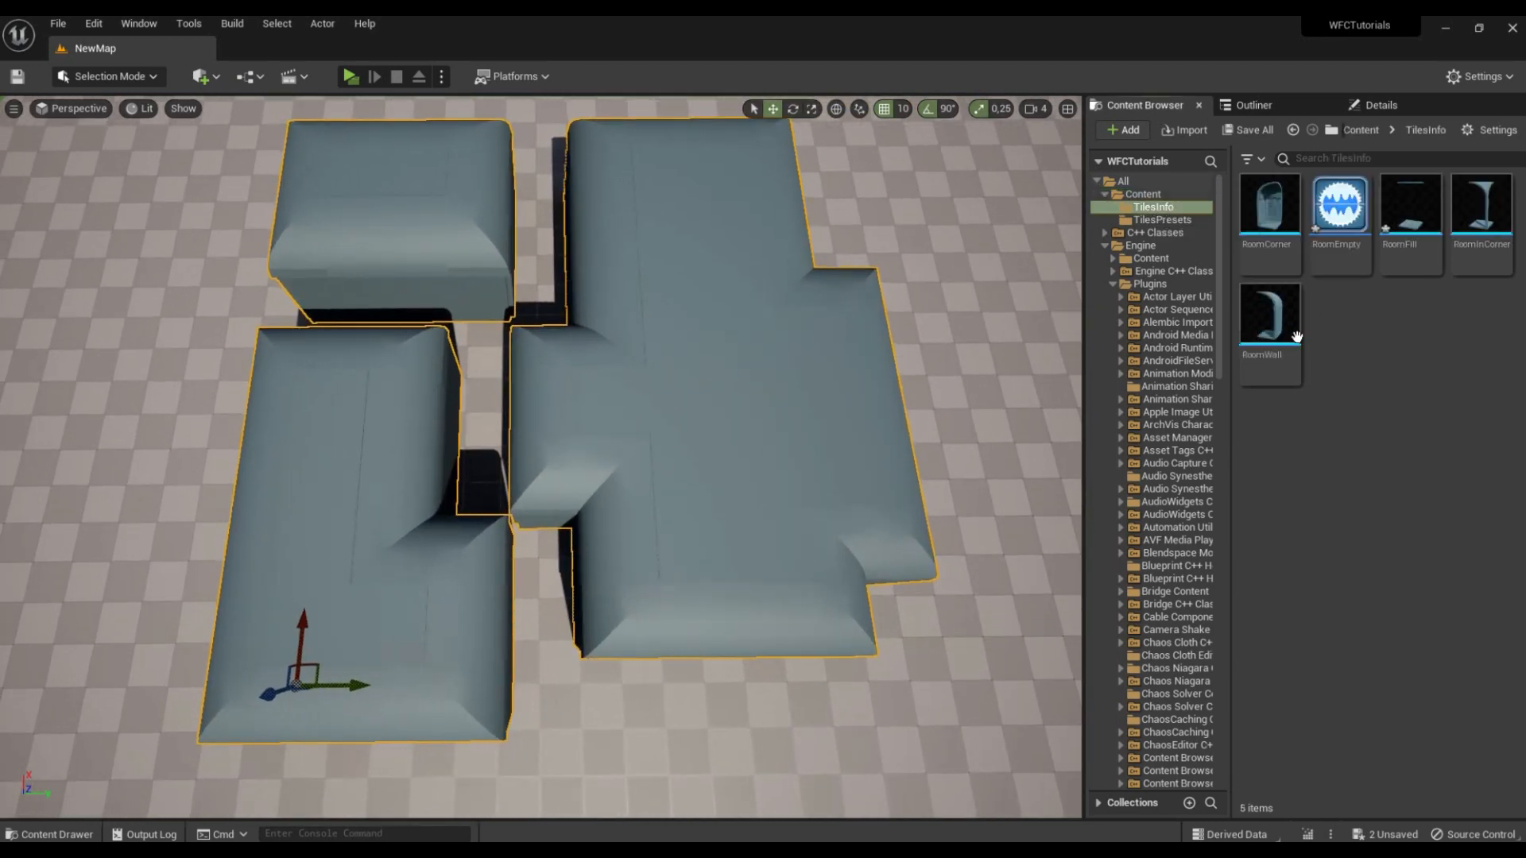
pyautogui.doubleClick(1340, 205)
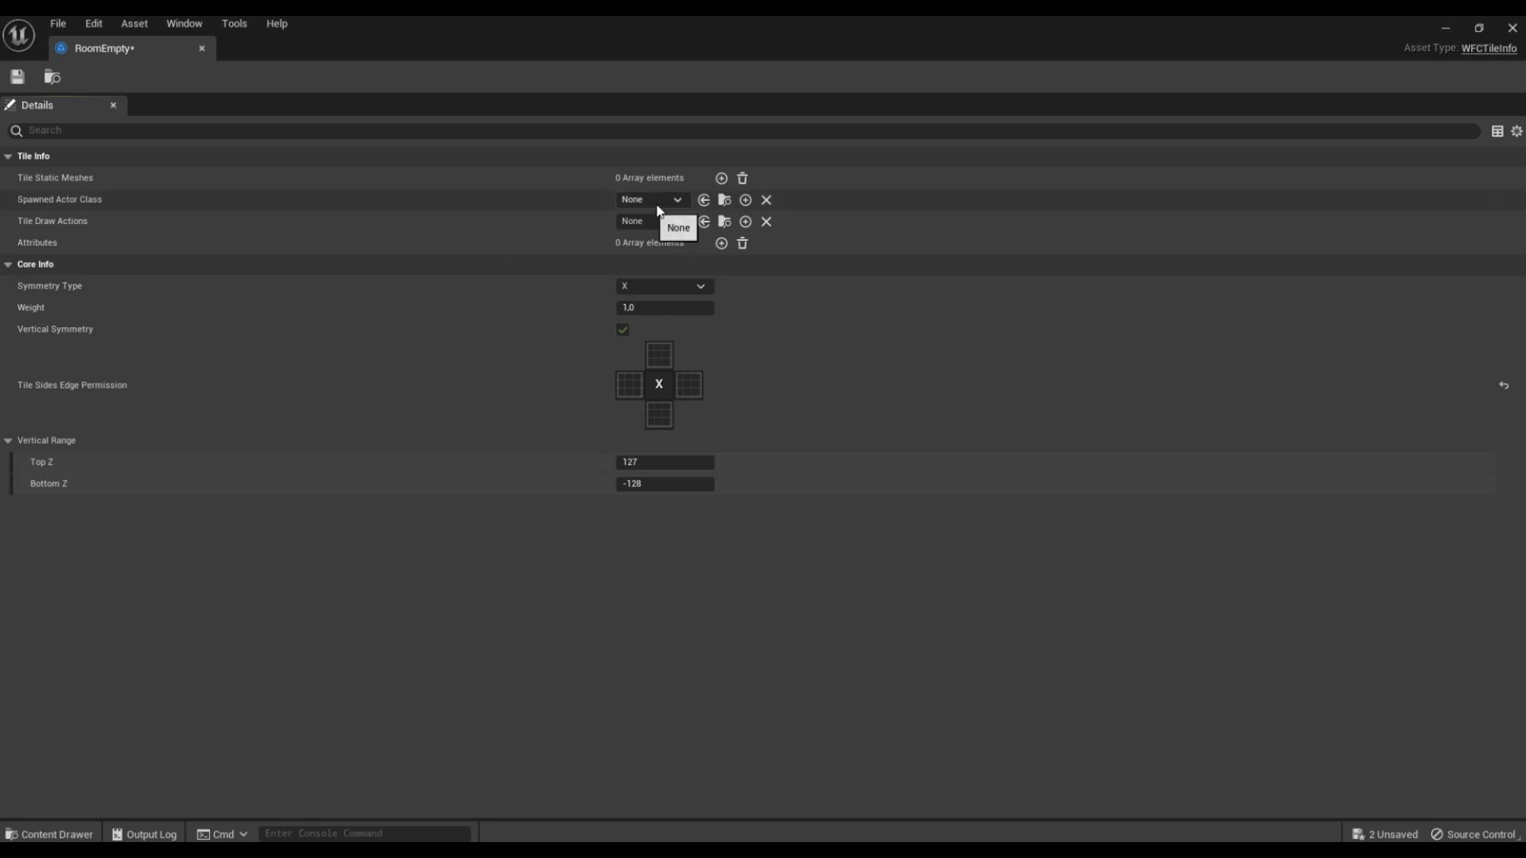
pyautogui.click(721, 178)
pyautogui.click(705, 203)
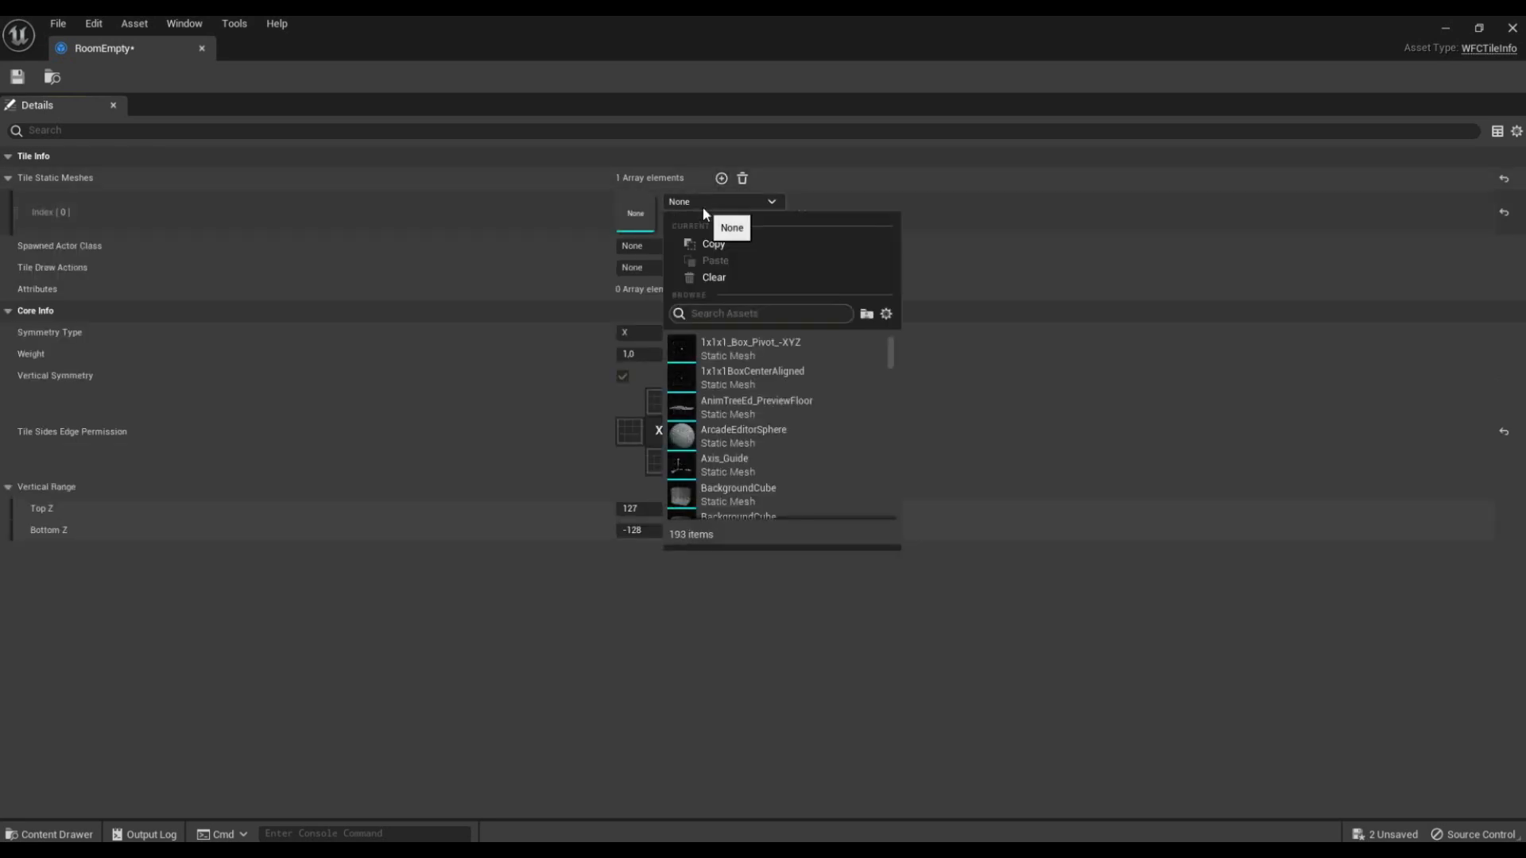
pyautogui.write('Cube')
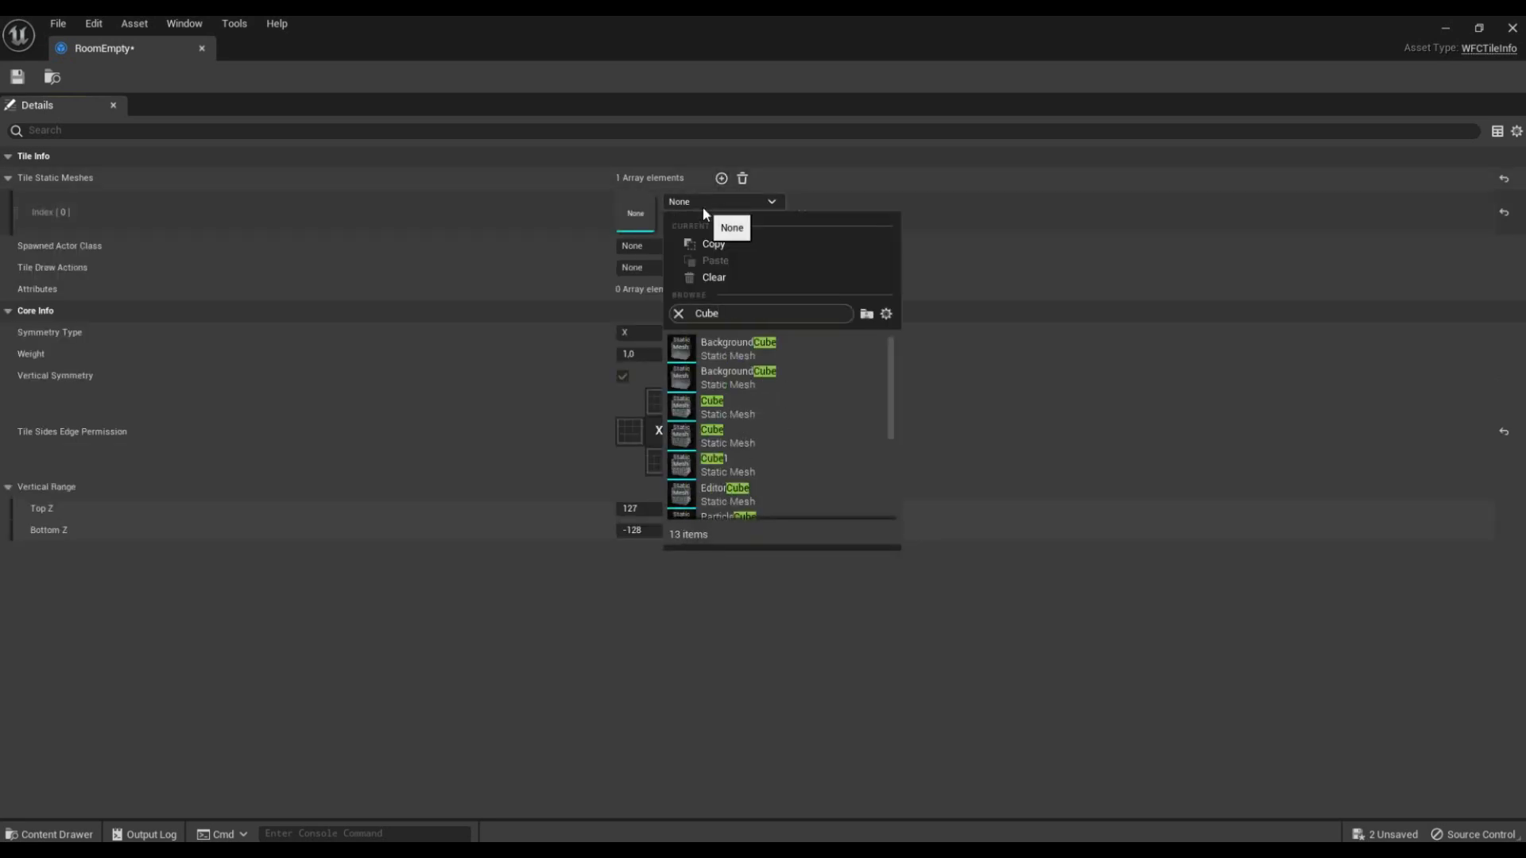
pyautogui.click(736, 402)
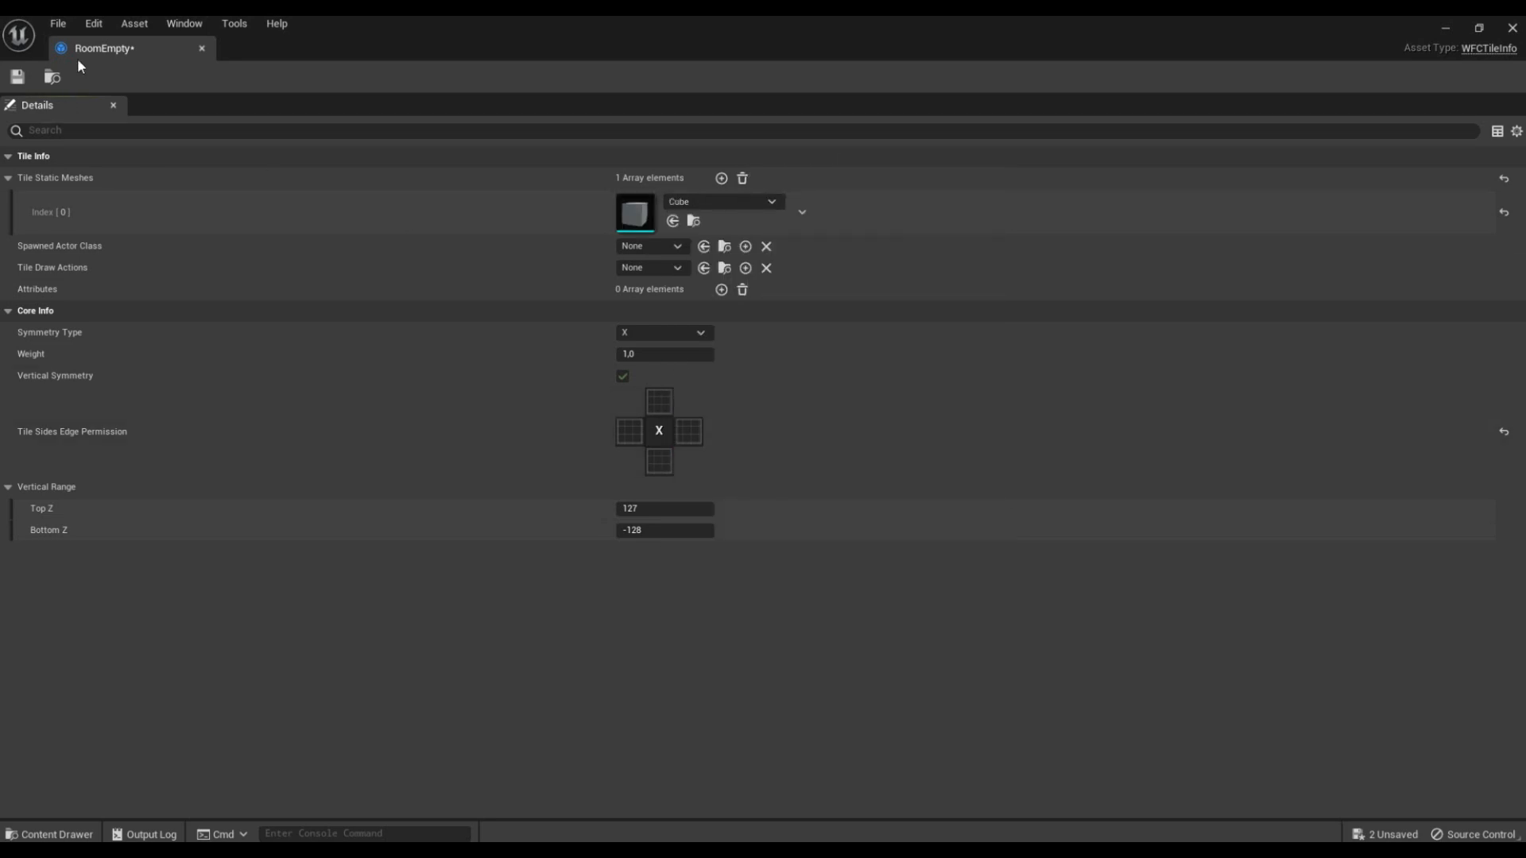
pyautogui.click(18, 78)
pyautogui.click(1513, 28)
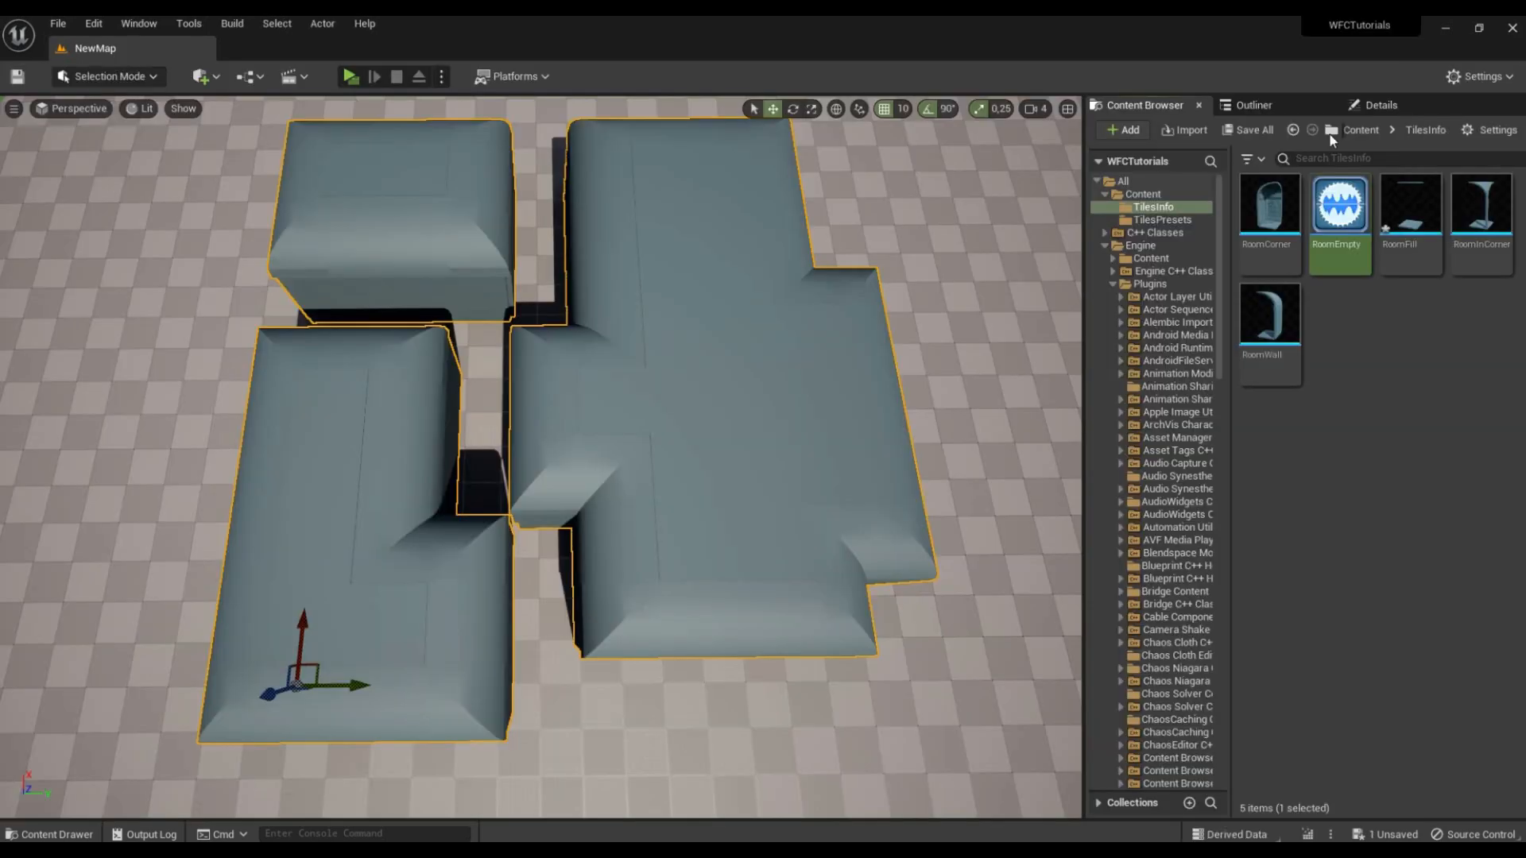
# Step: Regenerate the BP_WFCActor layout twice and inspect the resulting rooms and empty tiles from different angles
pyautogui.click(1383, 108)
pyautogui.click(1146, 685)
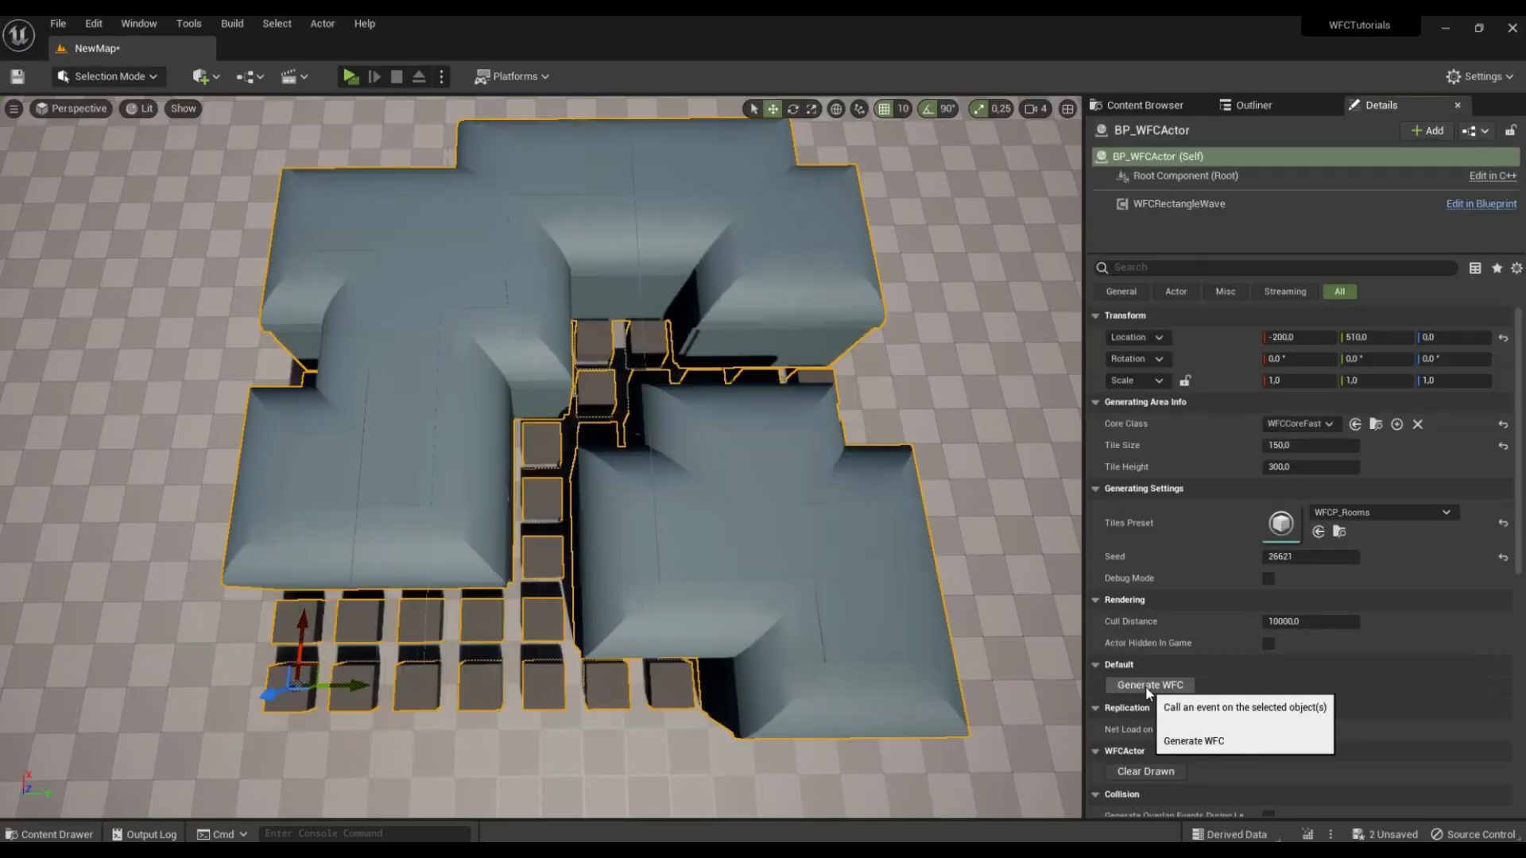
pyautogui.moveTo(772, 435)
pyautogui.keyDown('alt'); pyautogui.mouseDown()
pyautogui.moveTo(581, 437)
pyautogui.moveTo(773, 436)
pyautogui.mouseUp(); pyautogui.keyUp('alt')
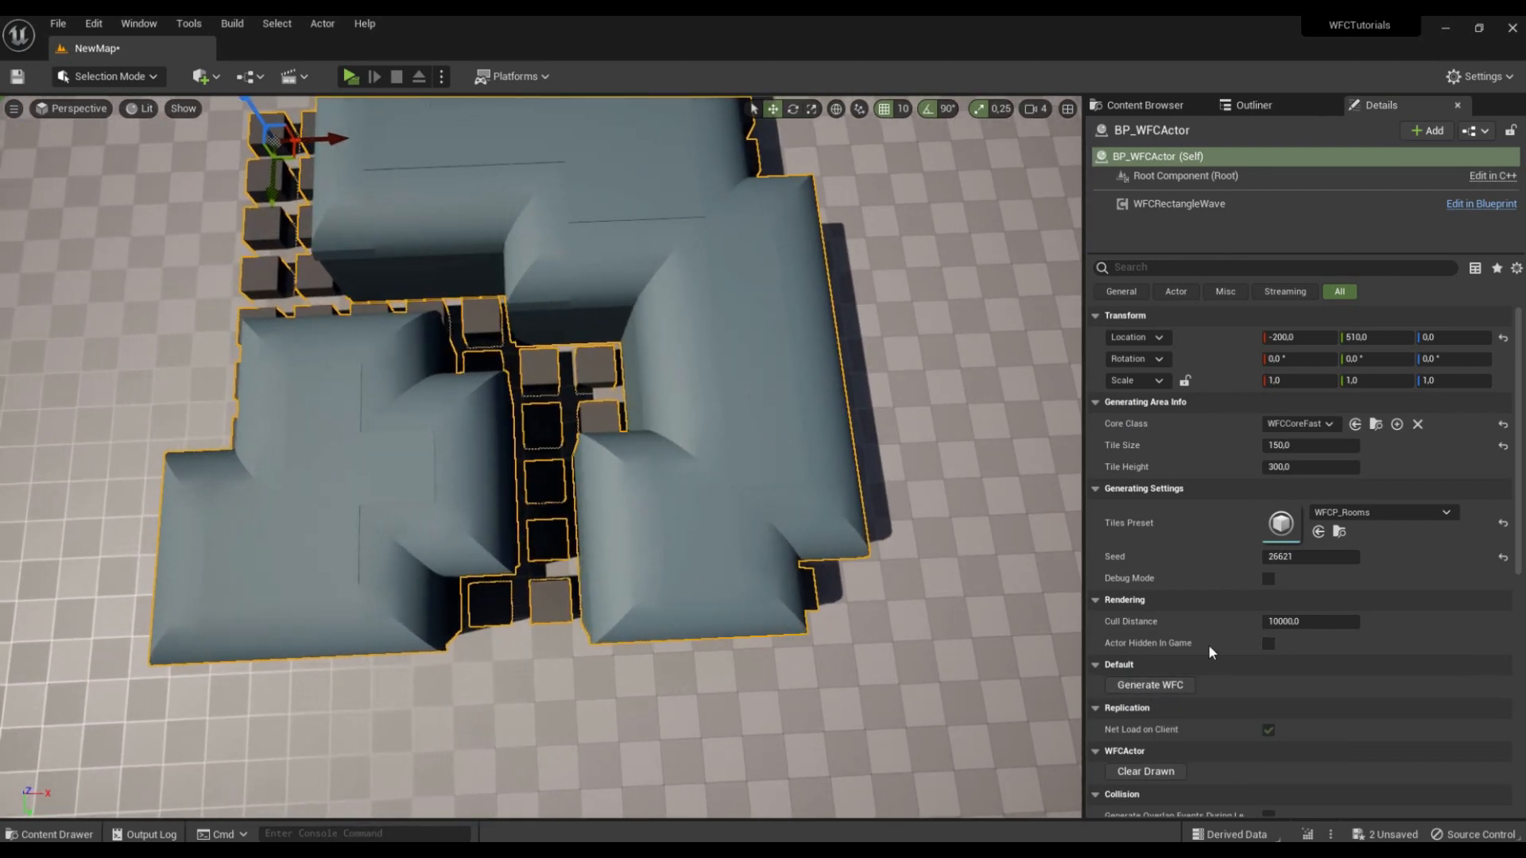
pyautogui.click(1187, 685)
pyautogui.keyDown('alt'); pyautogui.moveTo(487, 337); pyautogui.dragTo(838, 310); pyautogui.keyUp('alt')
pyautogui.moveTo(838, 310); pyautogui.dragTo(872, 338, button='right')
pyautogui.moveTo(493, 326); pyautogui.dragTo(502, 327, button='right')
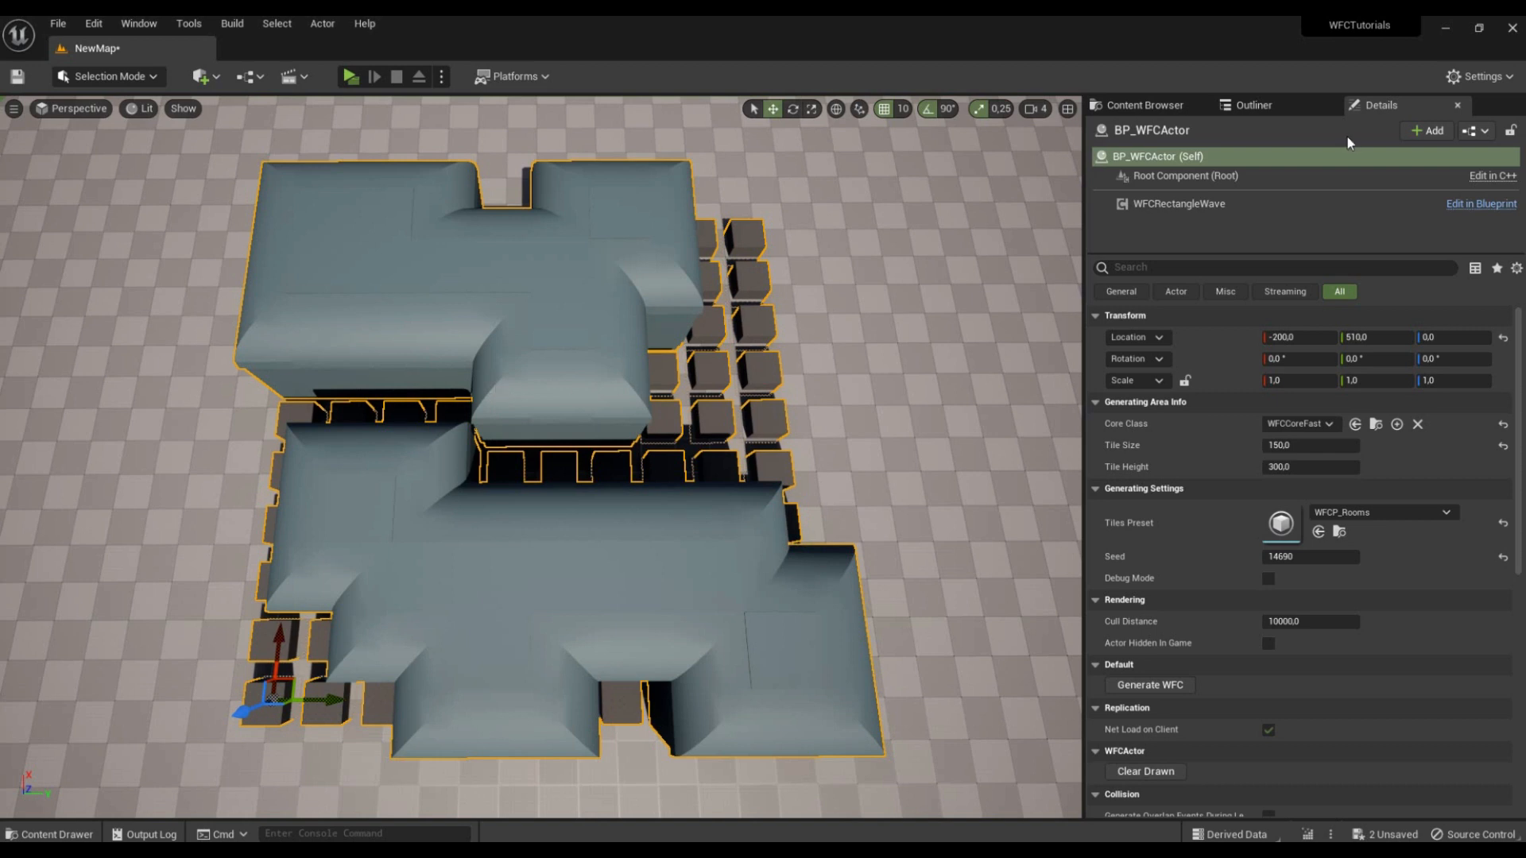
# Step: Open the WFCP_Rooms preset and add a second edge pairing to the RoomWall–RoomWall and RoomCorner–RoomWall horizontal neighbour rules
pyautogui.click(1144, 105)
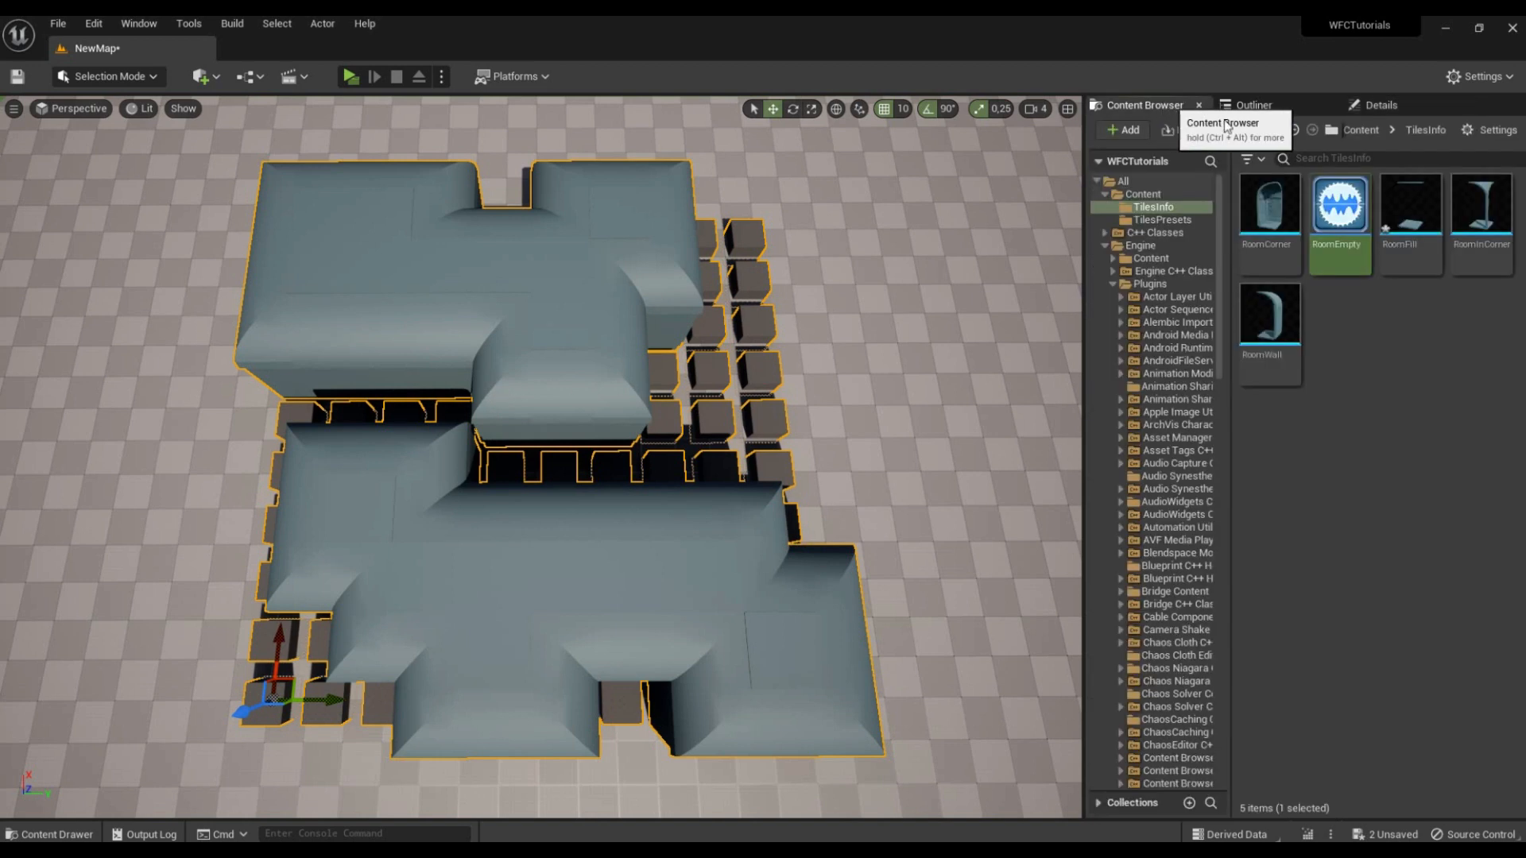
pyautogui.click(1181, 221)
pyautogui.doubleClick(1275, 215)
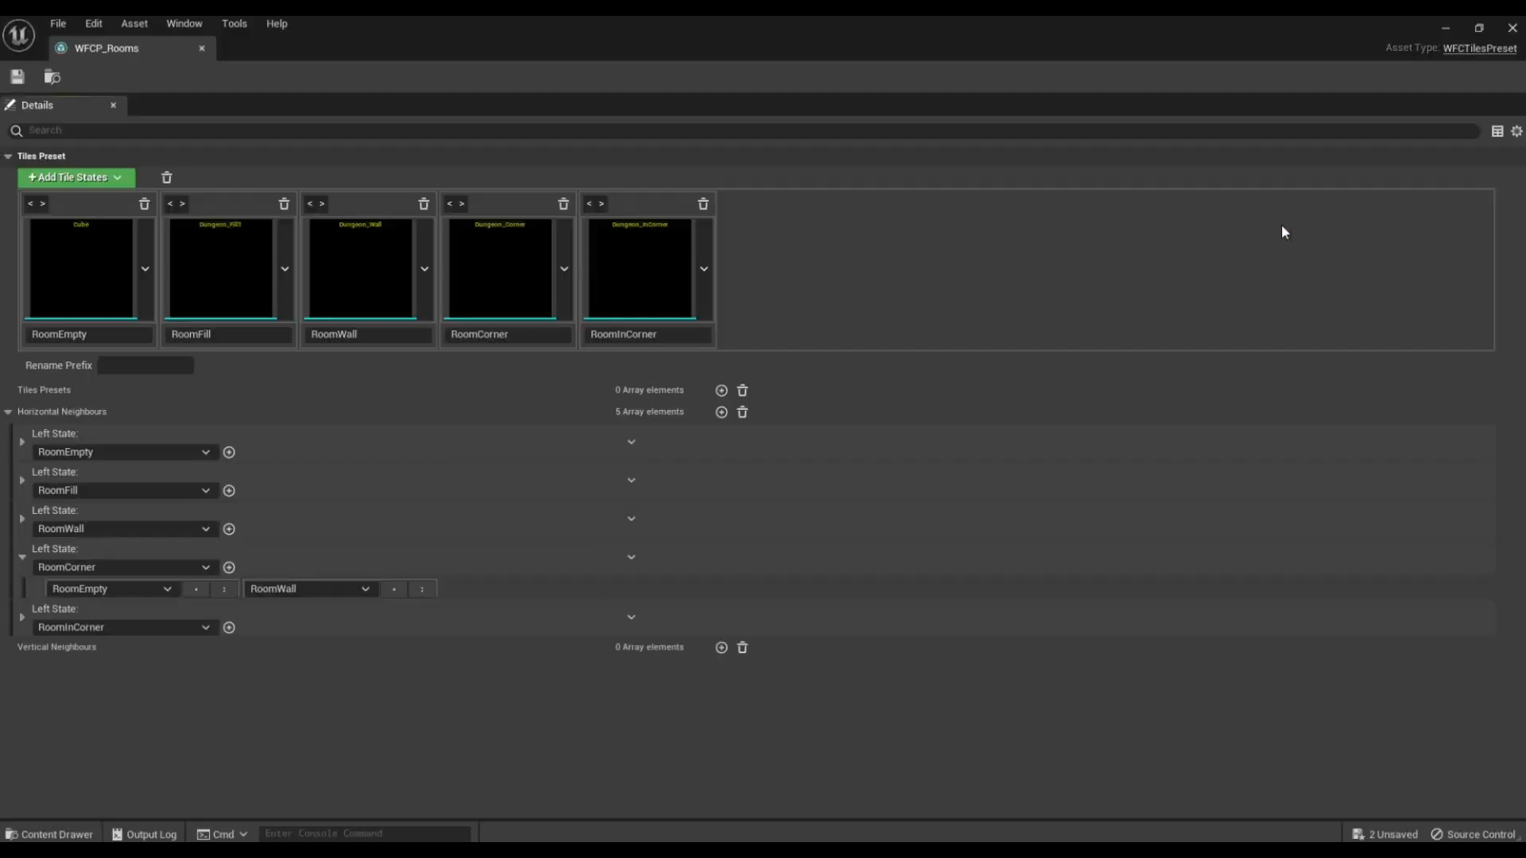
pyautogui.click(23, 520)
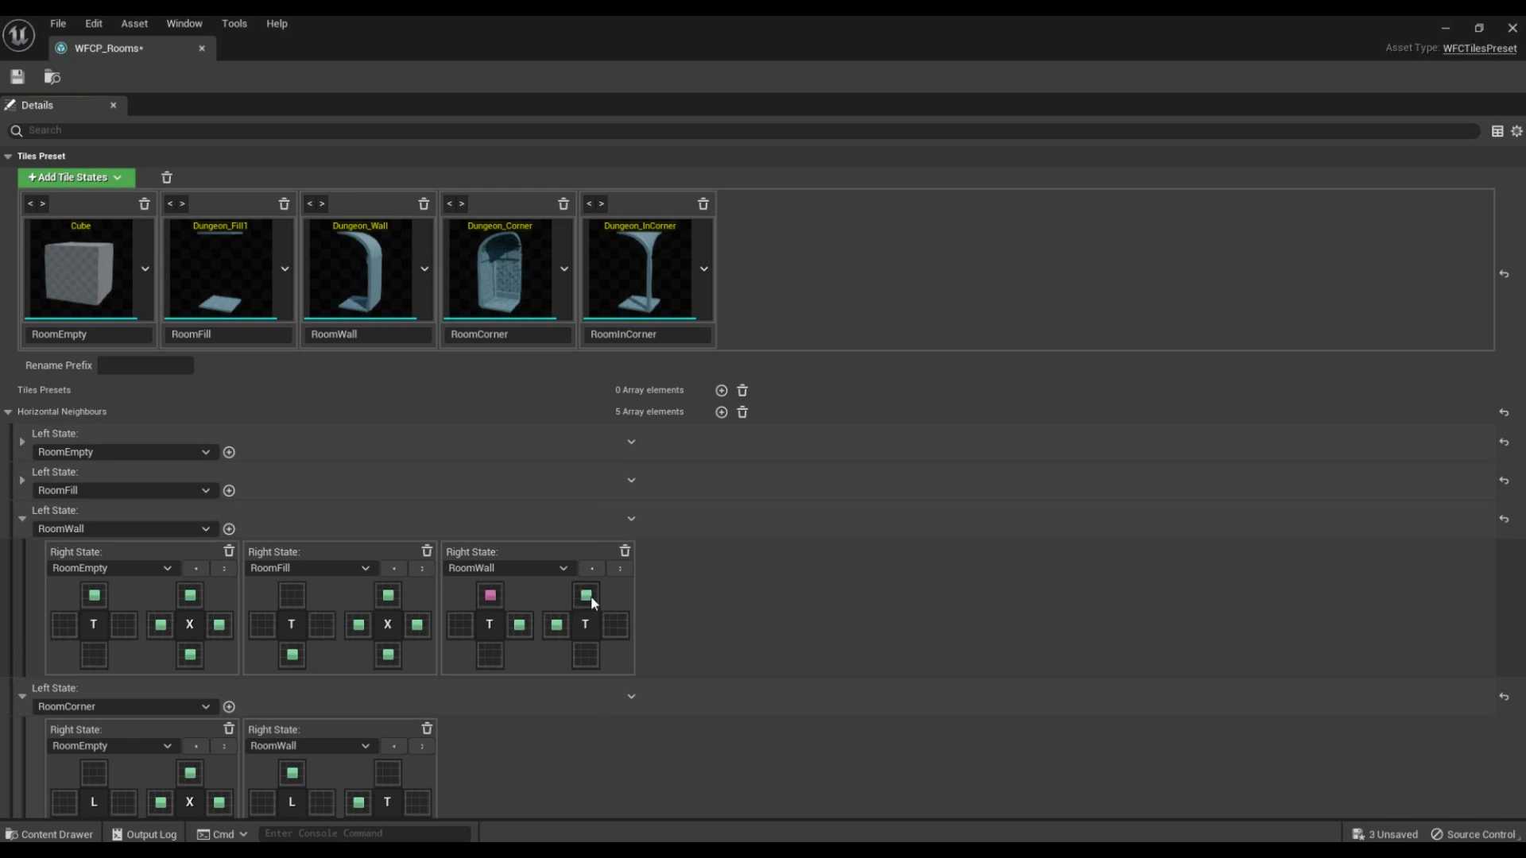
pyautogui.click(23, 518)
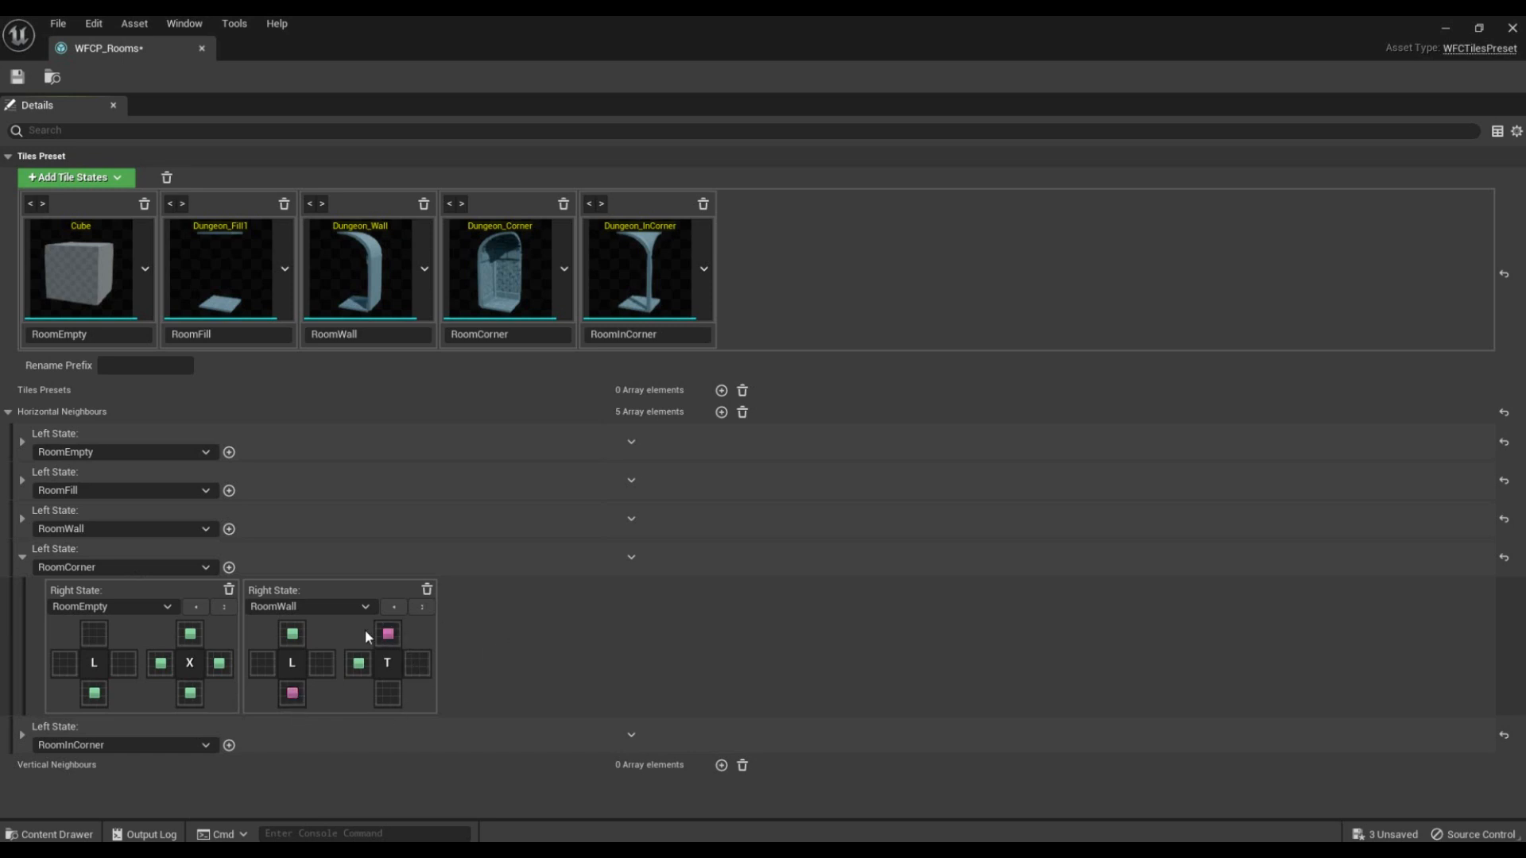
# Step: Add RoomCorner as a right state of RoomCorner, define its matching edges, then save and close the preset
pyautogui.click(229, 568)
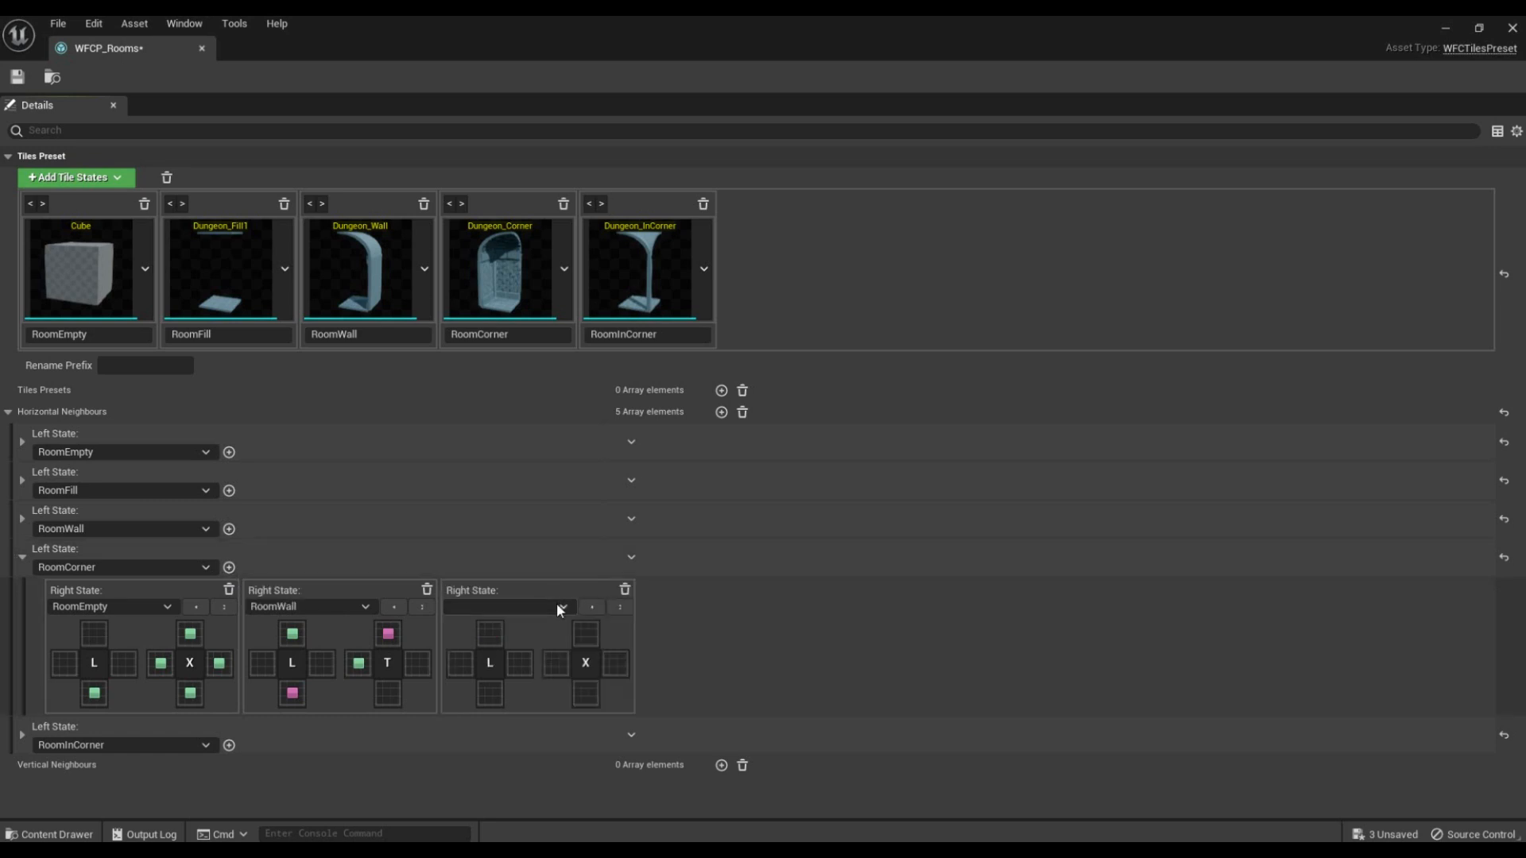
pyautogui.click(552, 608)
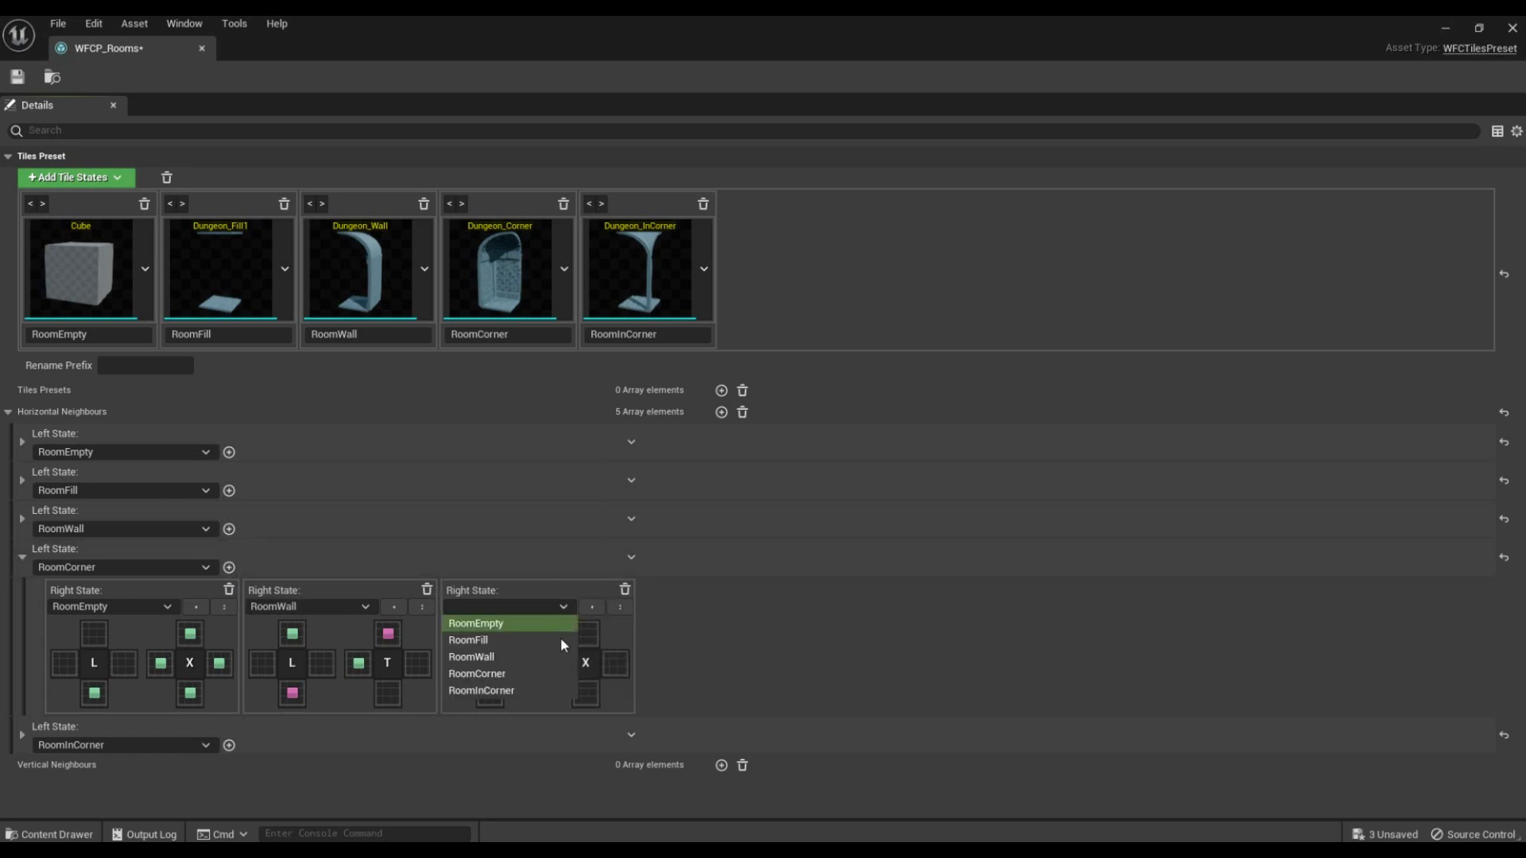
pyautogui.click(517, 673)
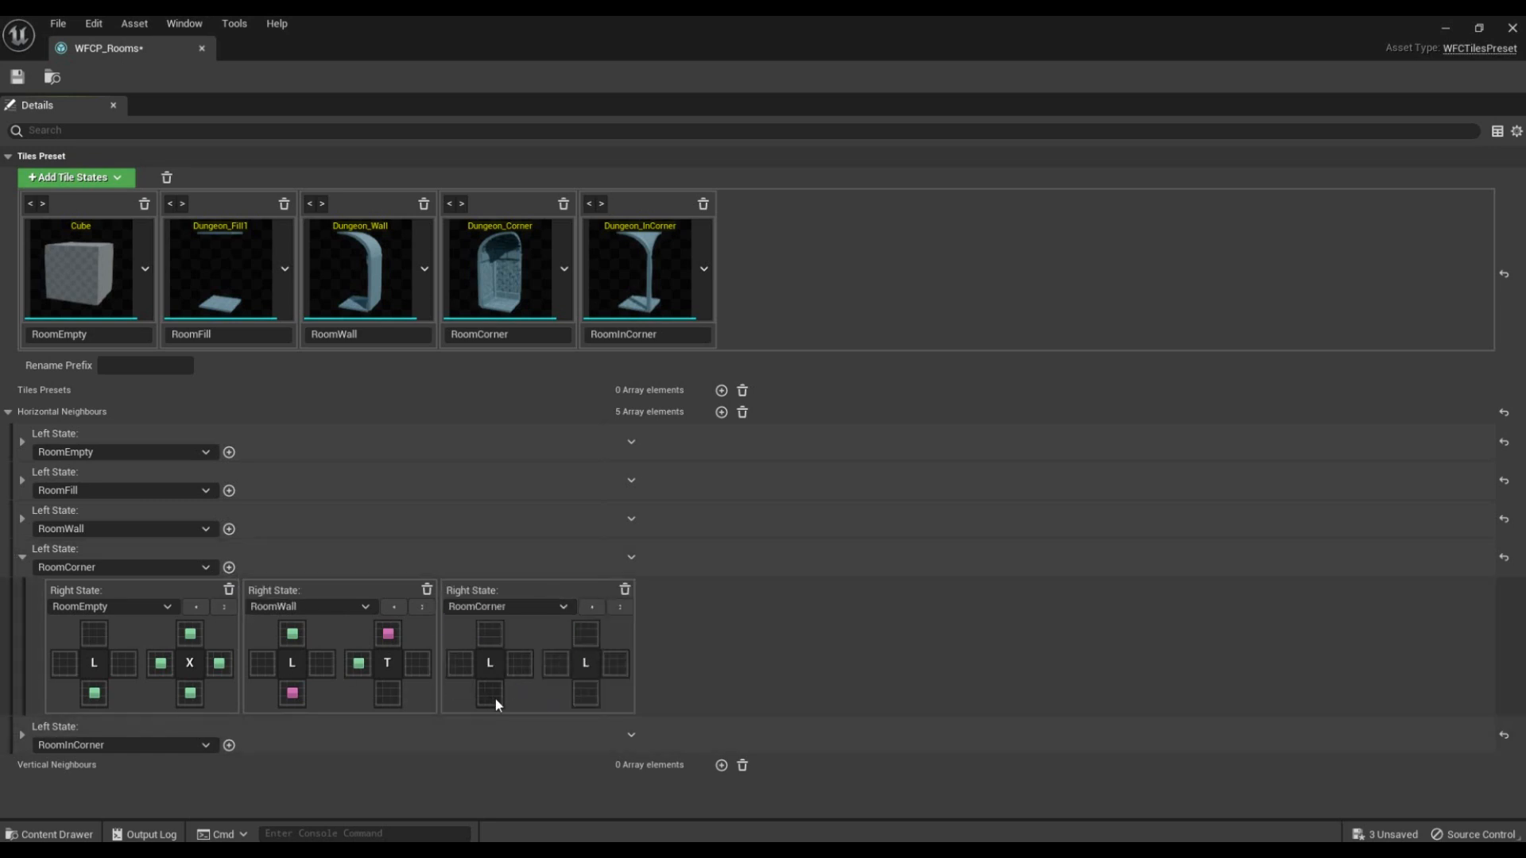
pyautogui.click(556, 666)
pyautogui.click(579, 695)
pyautogui.click(17, 77)
pyautogui.click(1512, 28)
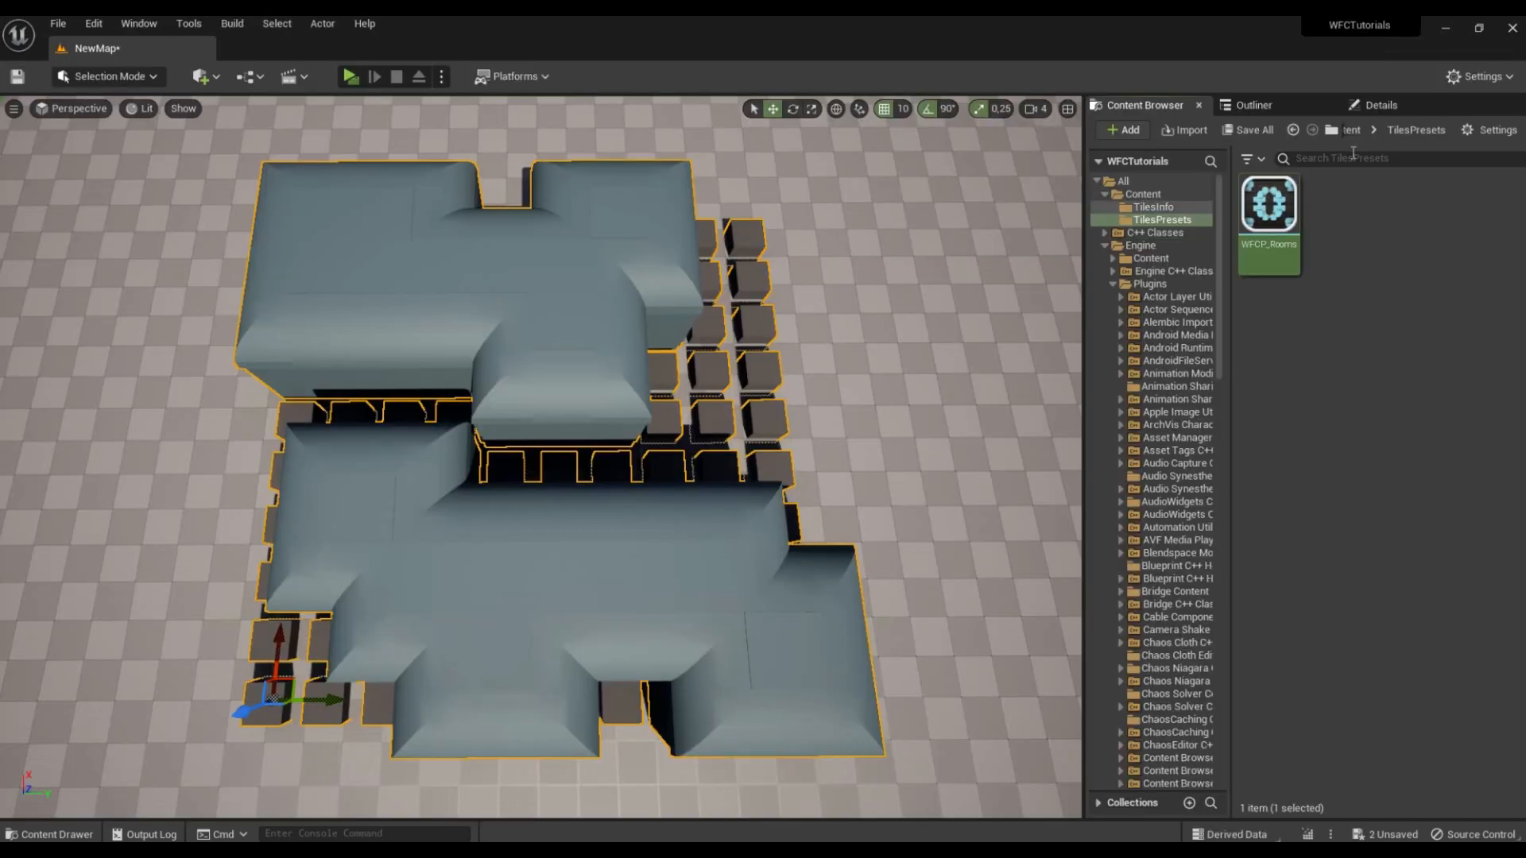
# Step: Regenerate the BP_WFCActor layout several times to test the updated WFCP_Rooms neighbour rules
pyautogui.click(1381, 104)
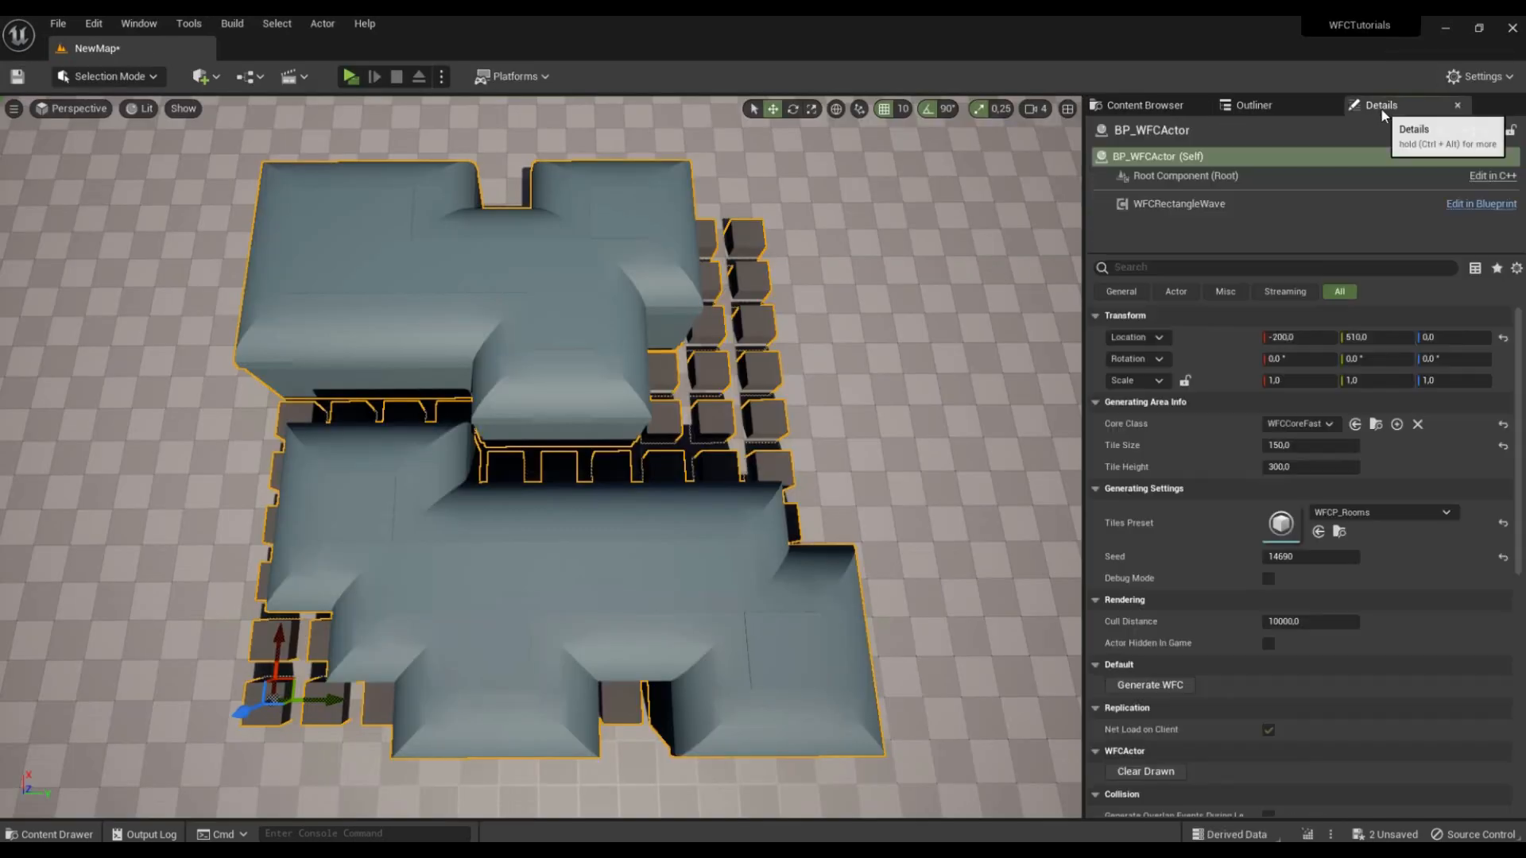
pyautogui.click(1167, 686)
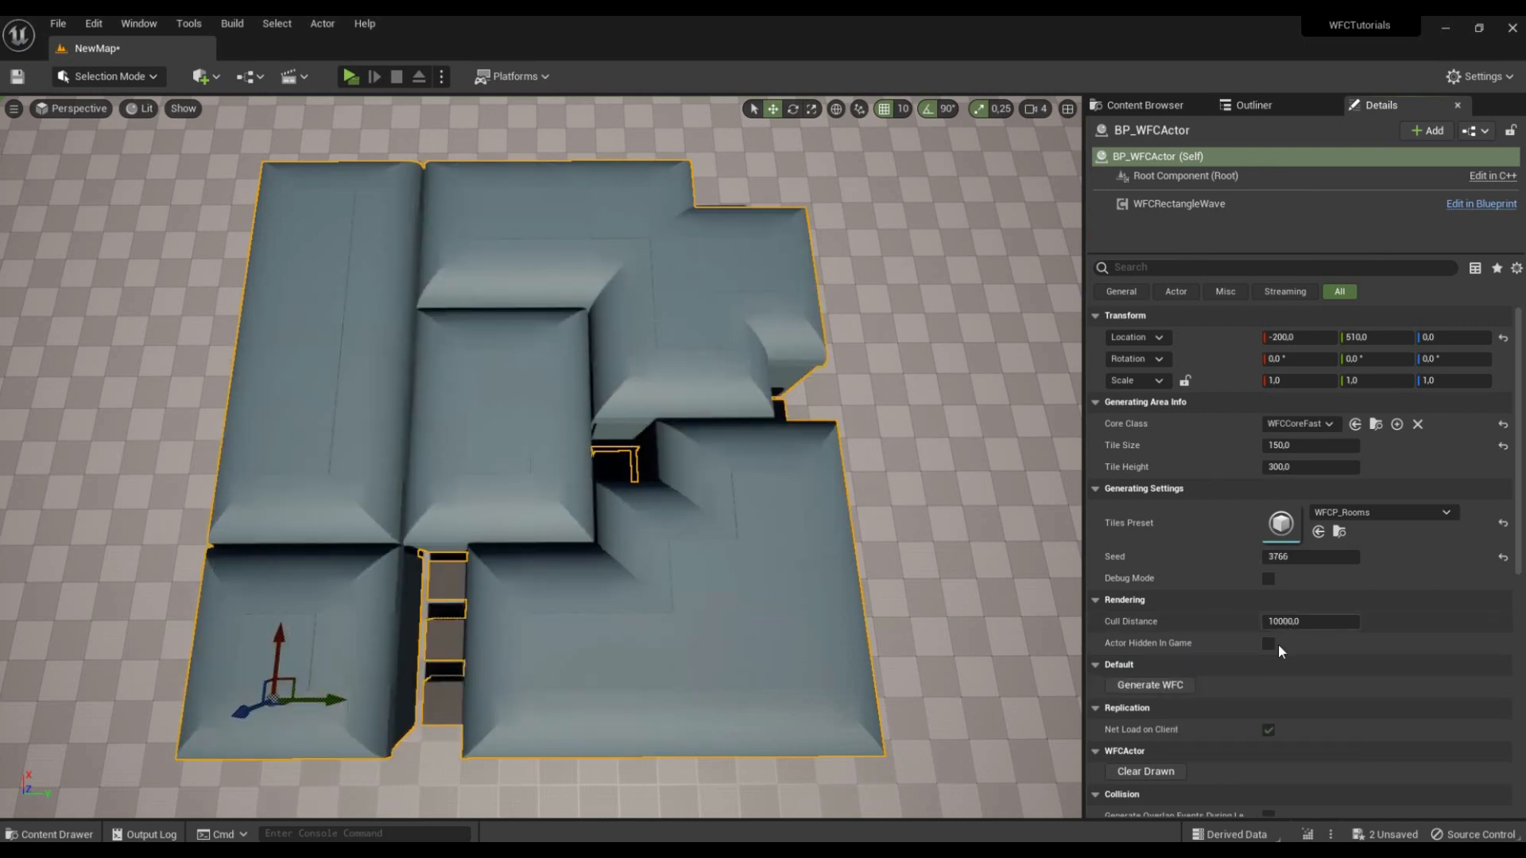
pyautogui.click(1177, 687)
pyautogui.click(1176, 685)
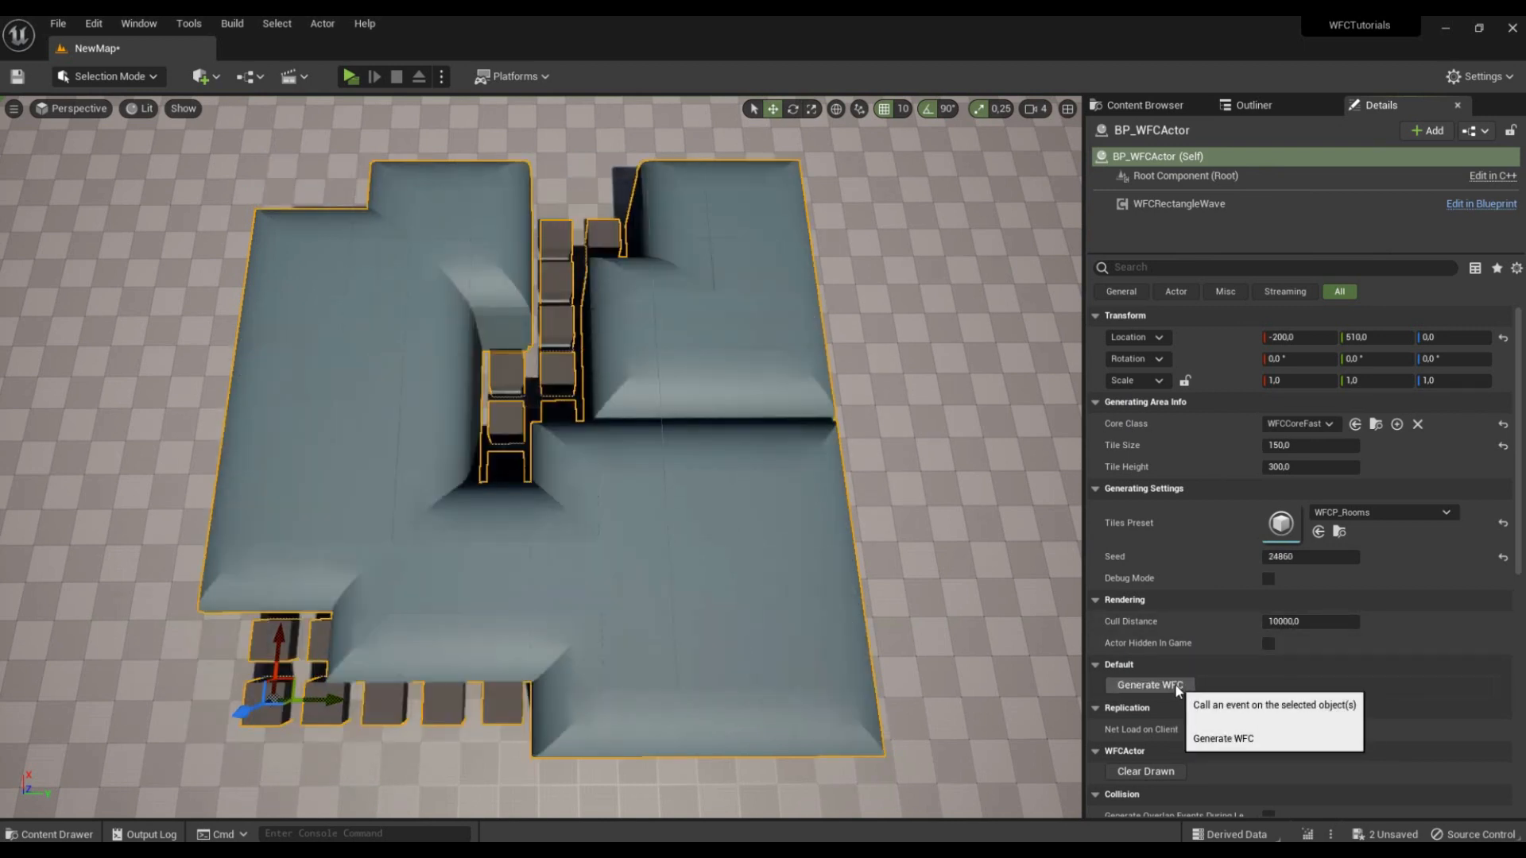
pyautogui.click(1176, 685)
pyautogui.click(1176, 685)
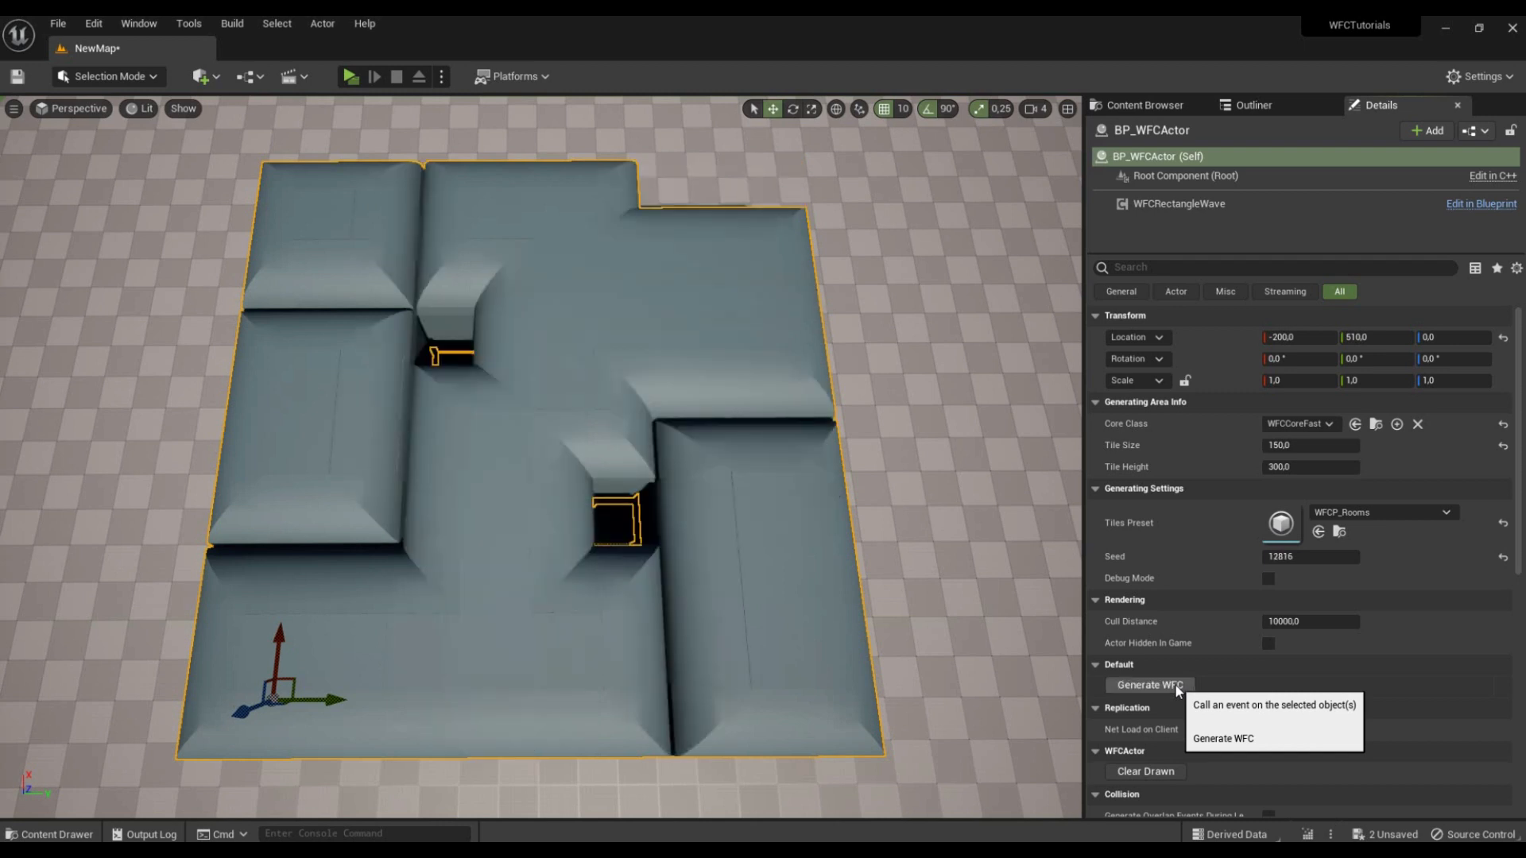
pyautogui.click(1175, 685)
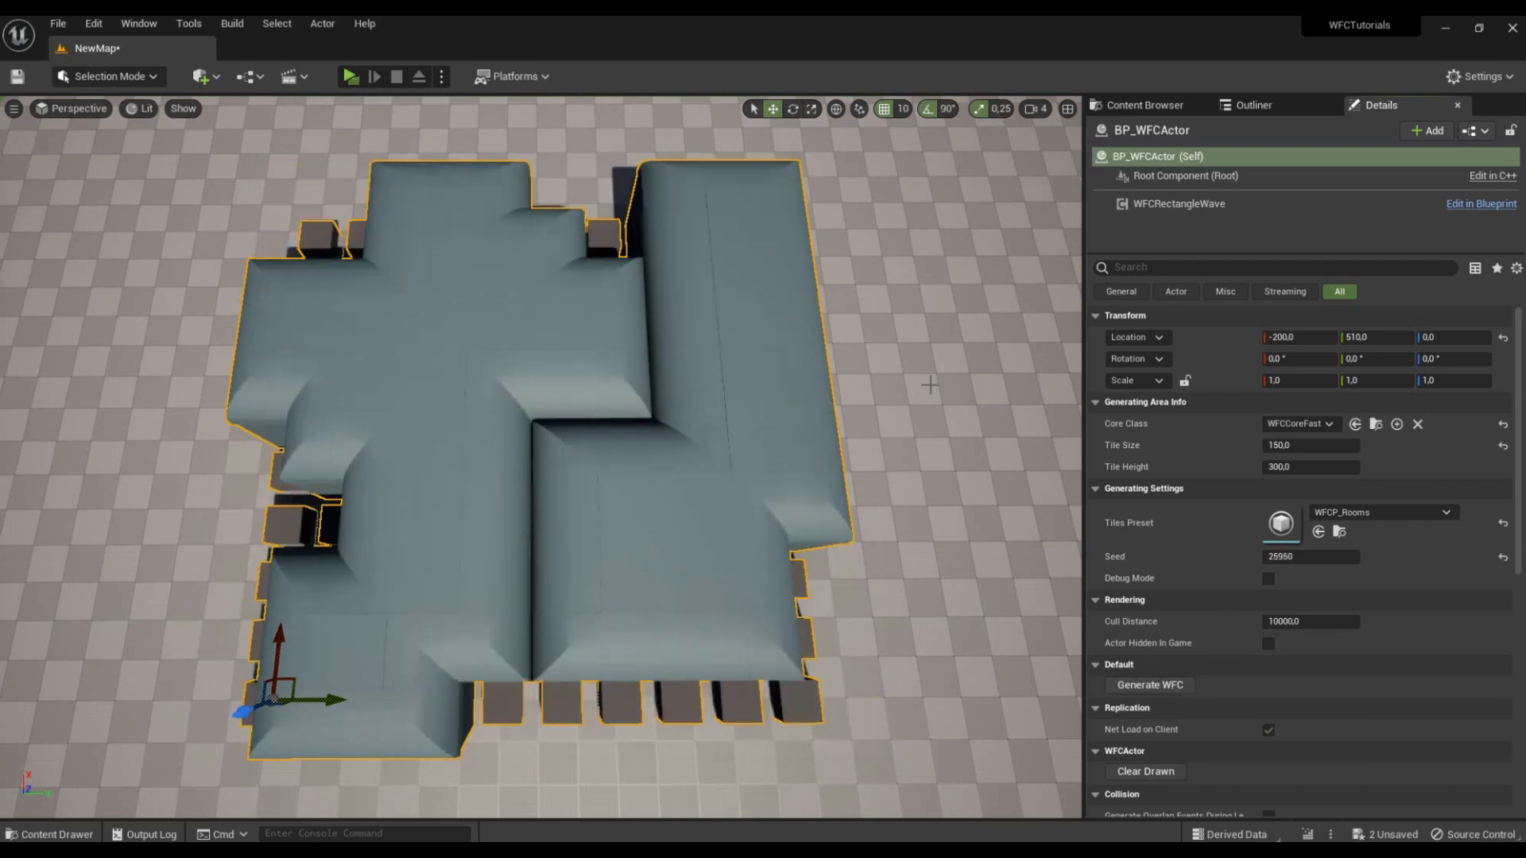
# Step: Create a new WFC tile info asset named RoomDoor in the TilesInfo folder
pyautogui.click(1264, 105)
pyautogui.click(1144, 105)
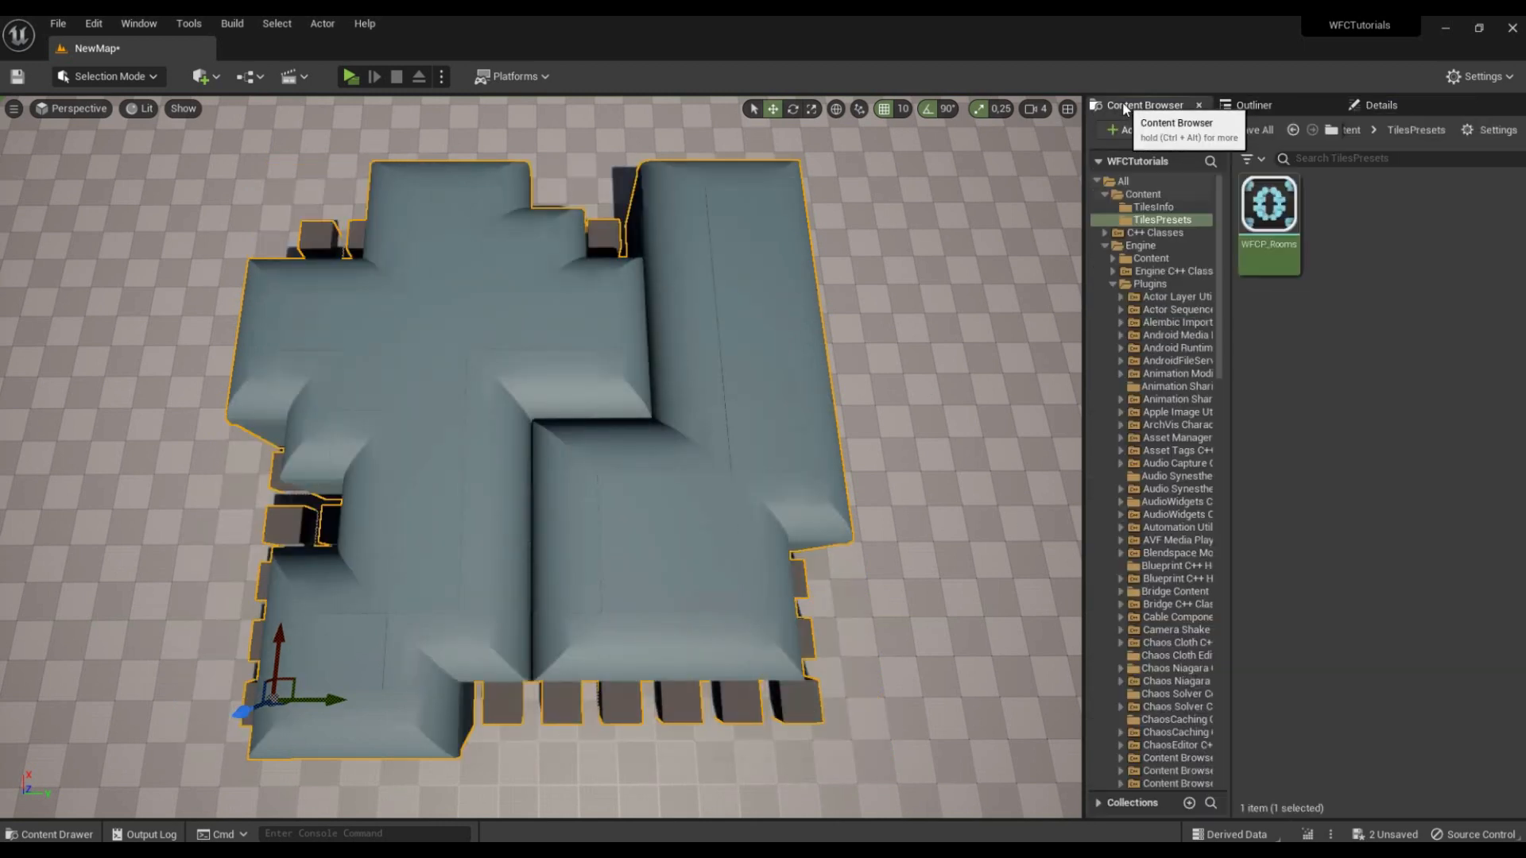
pyautogui.click(1186, 210)
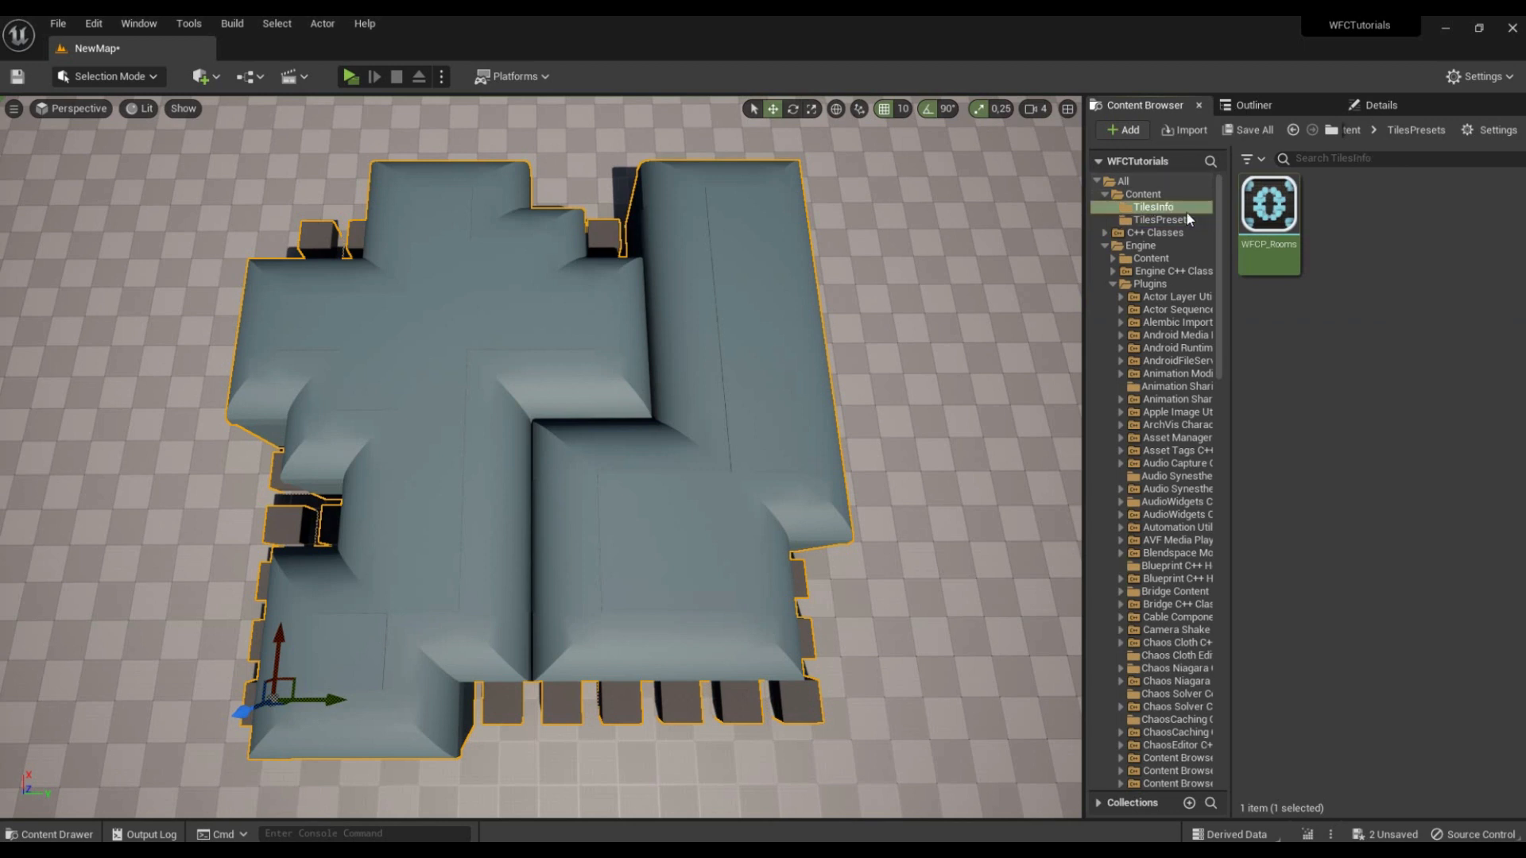
pyautogui.rightClick(1365, 402)
pyautogui.moveTo(1235, 823)
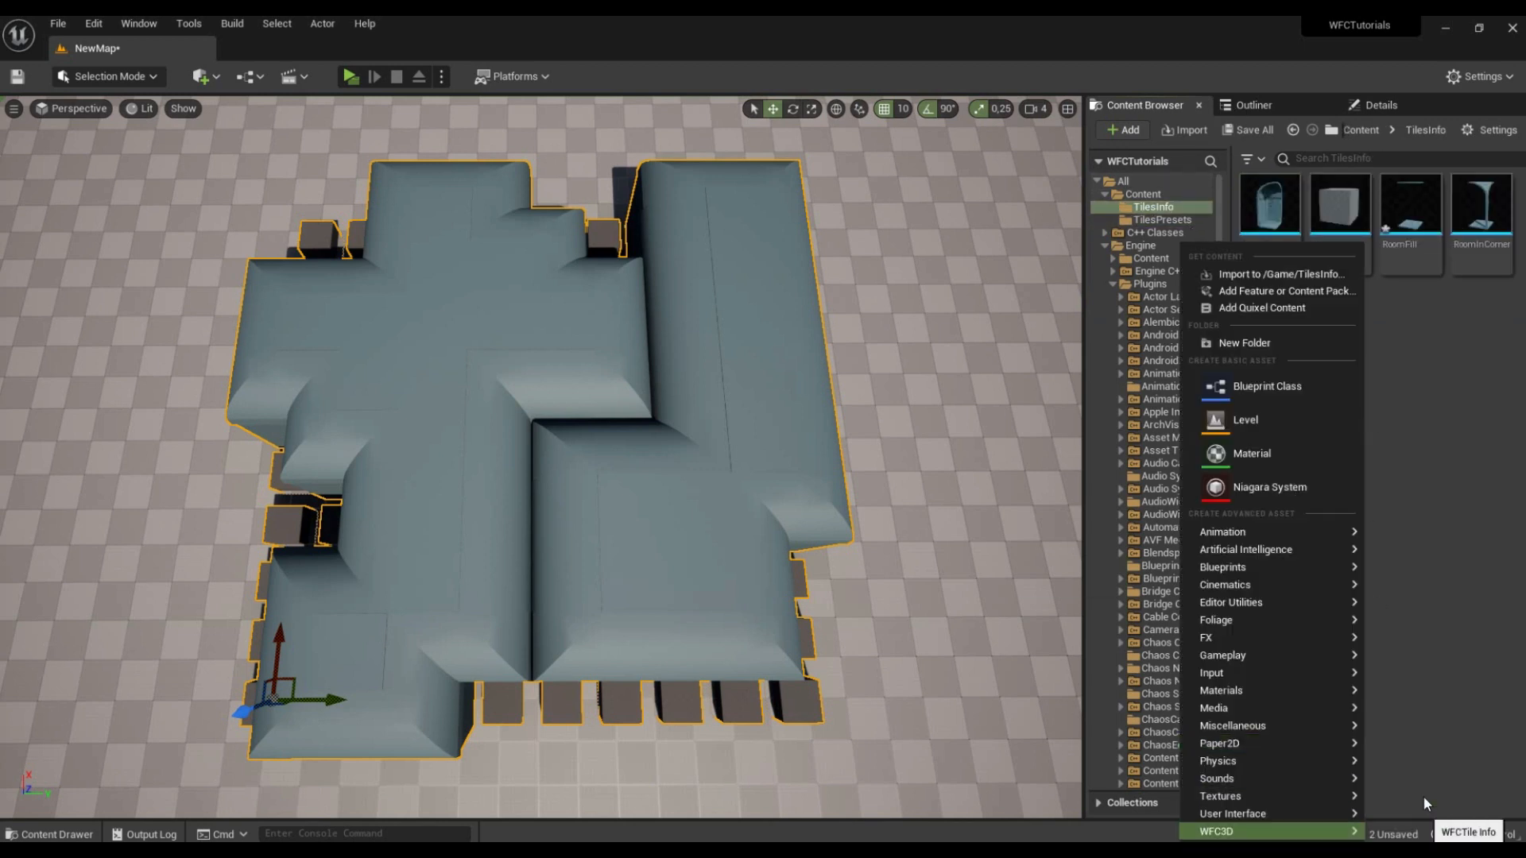
pyautogui.click(1423, 794)
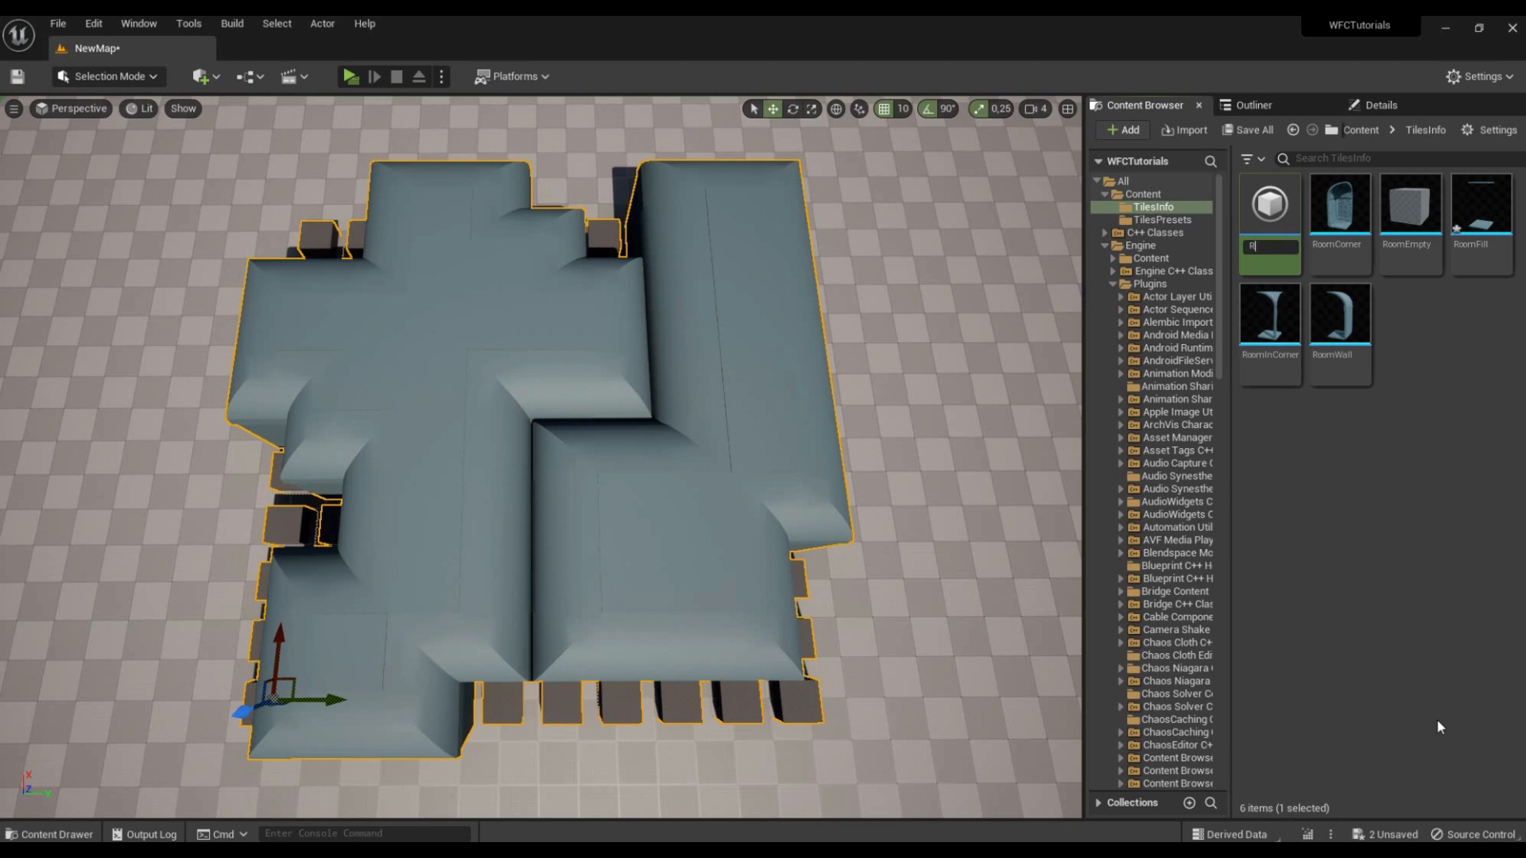
pyautogui.write('RoomDoor')
pyautogui.press('Return')
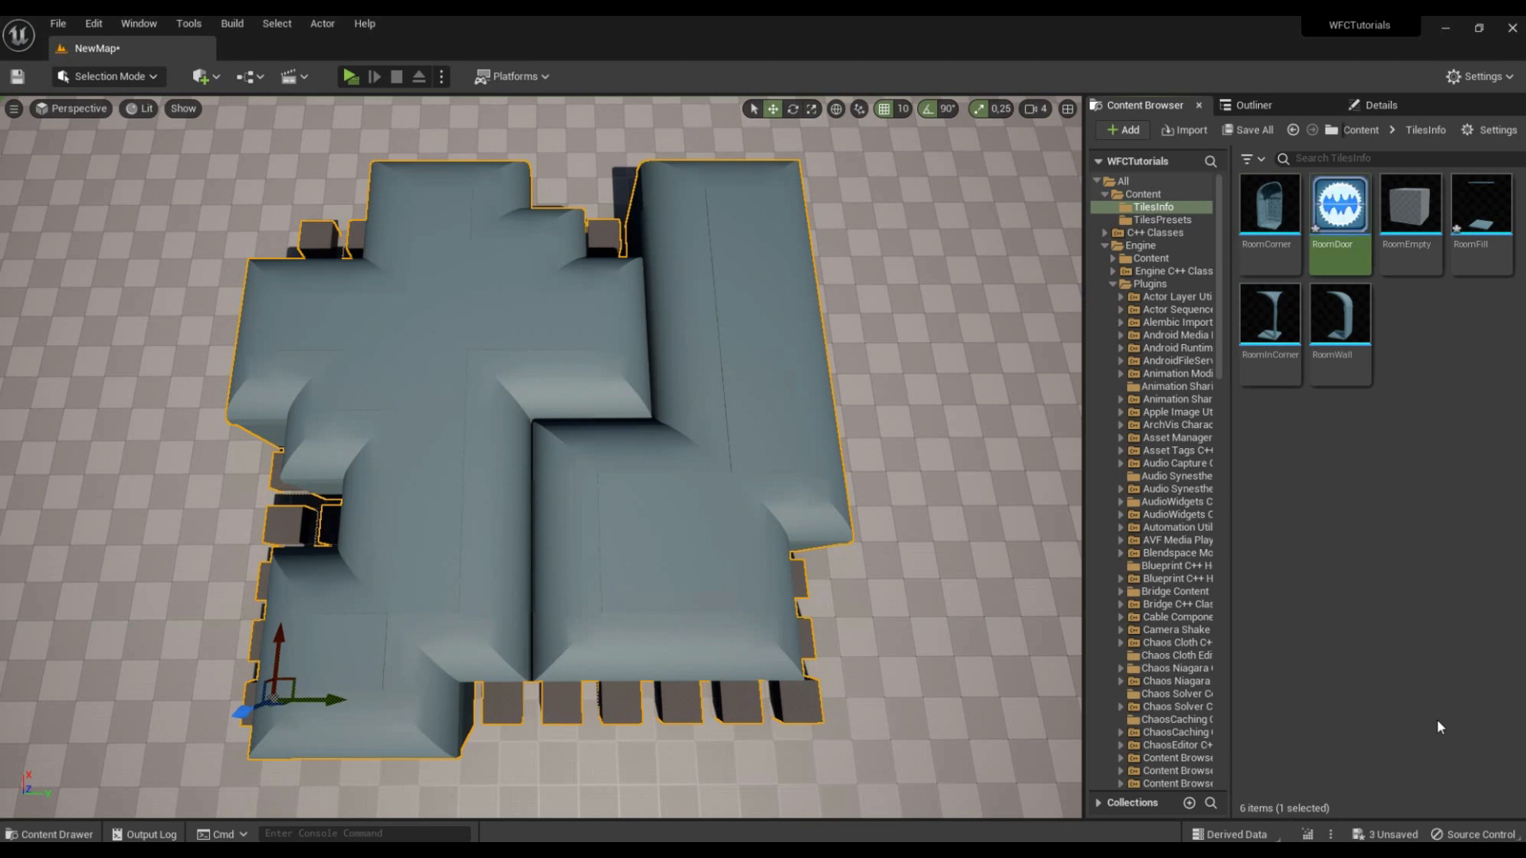
# Step: Open RoomDoor and assign the Dungeon_Door mesh from the Wave Function Collapse plugin's Geometry folder as its tile static mesh
pyautogui.doubleClick(1353, 236)
pyautogui.moveTo(919, 20); pyautogui.dragTo(512, 108)
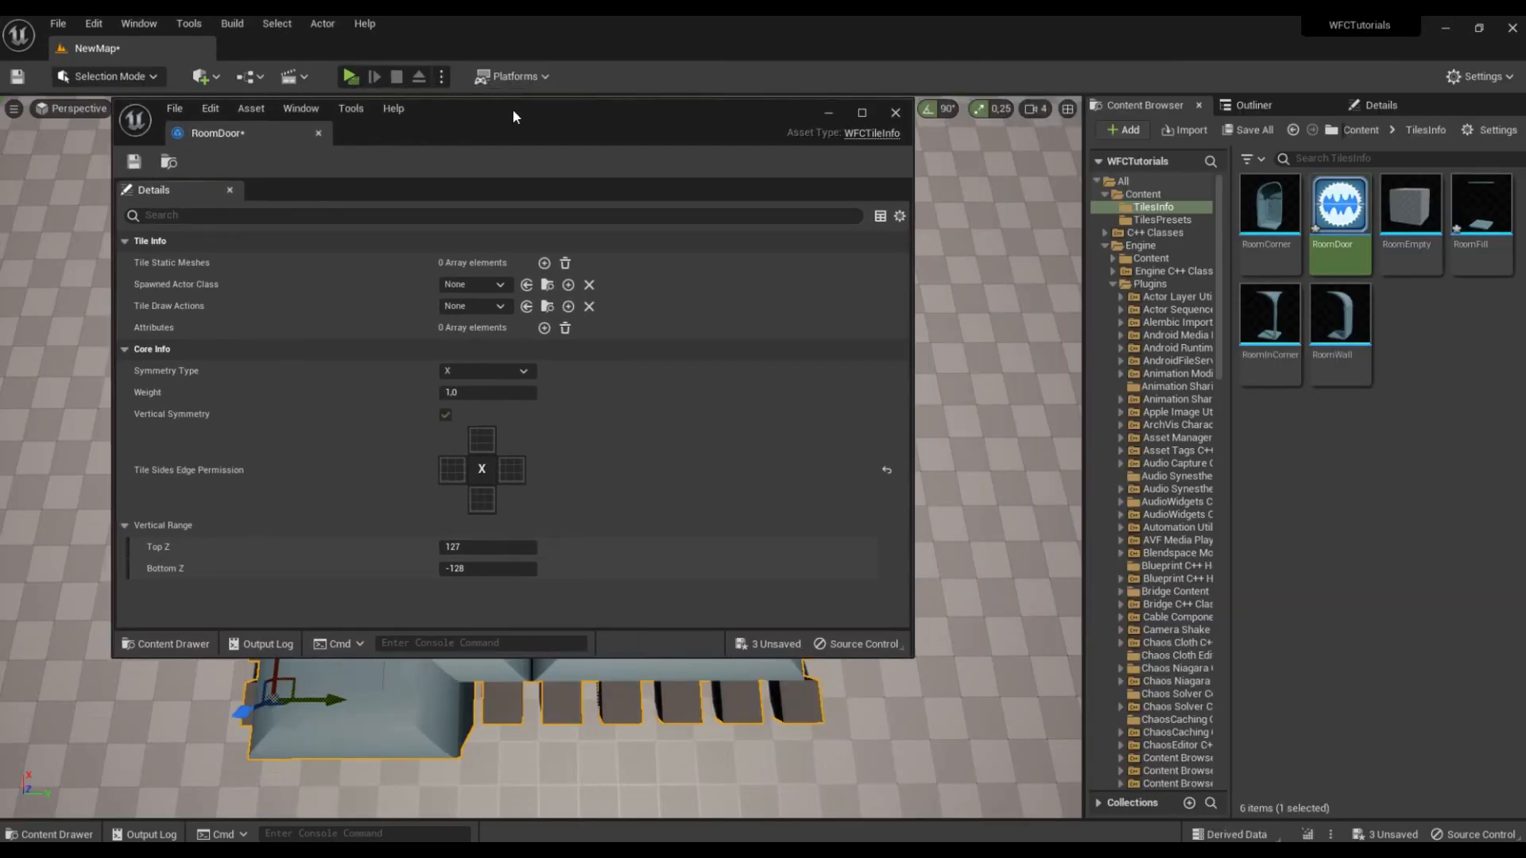
pyautogui.moveTo(1221, 309); pyautogui.dragTo(1214, 731)
pyautogui.click(1182, 655)
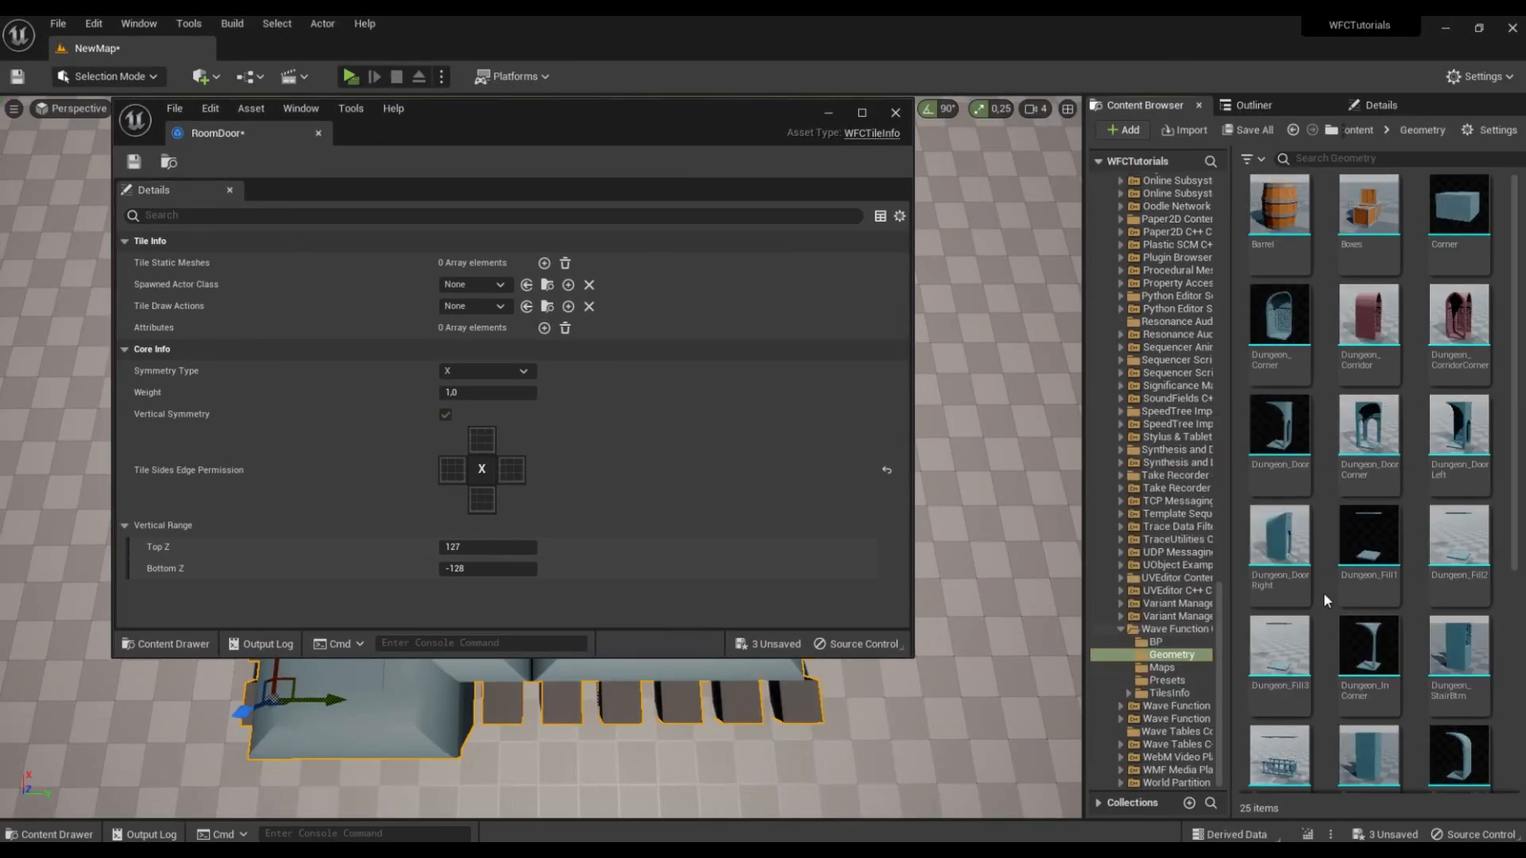
pyautogui.moveTo(1287, 452); pyautogui.dragTo(509, 270)
pyautogui.moveTo(737, 109); pyautogui.dragTo(592, 111)
# Step: Place the Dungeon_Door mesh temporarily in the level, inspect its sides from several angles, and delete it
pyautogui.click(750, 115)
pyautogui.moveTo(839, 240); pyautogui.dragTo(898, 243, button='right')
pyautogui.moveTo(1280, 445); pyautogui.dragTo(749, 433)
pyautogui.moveTo(830, 521); pyautogui.dragTo(844, 445, button='right')
pyautogui.press('w')
pyautogui.press('s')
pyautogui.press('q')
pyautogui.press('w')
pyautogui.press('e')
pyautogui.press('q')
pyautogui.press('w')
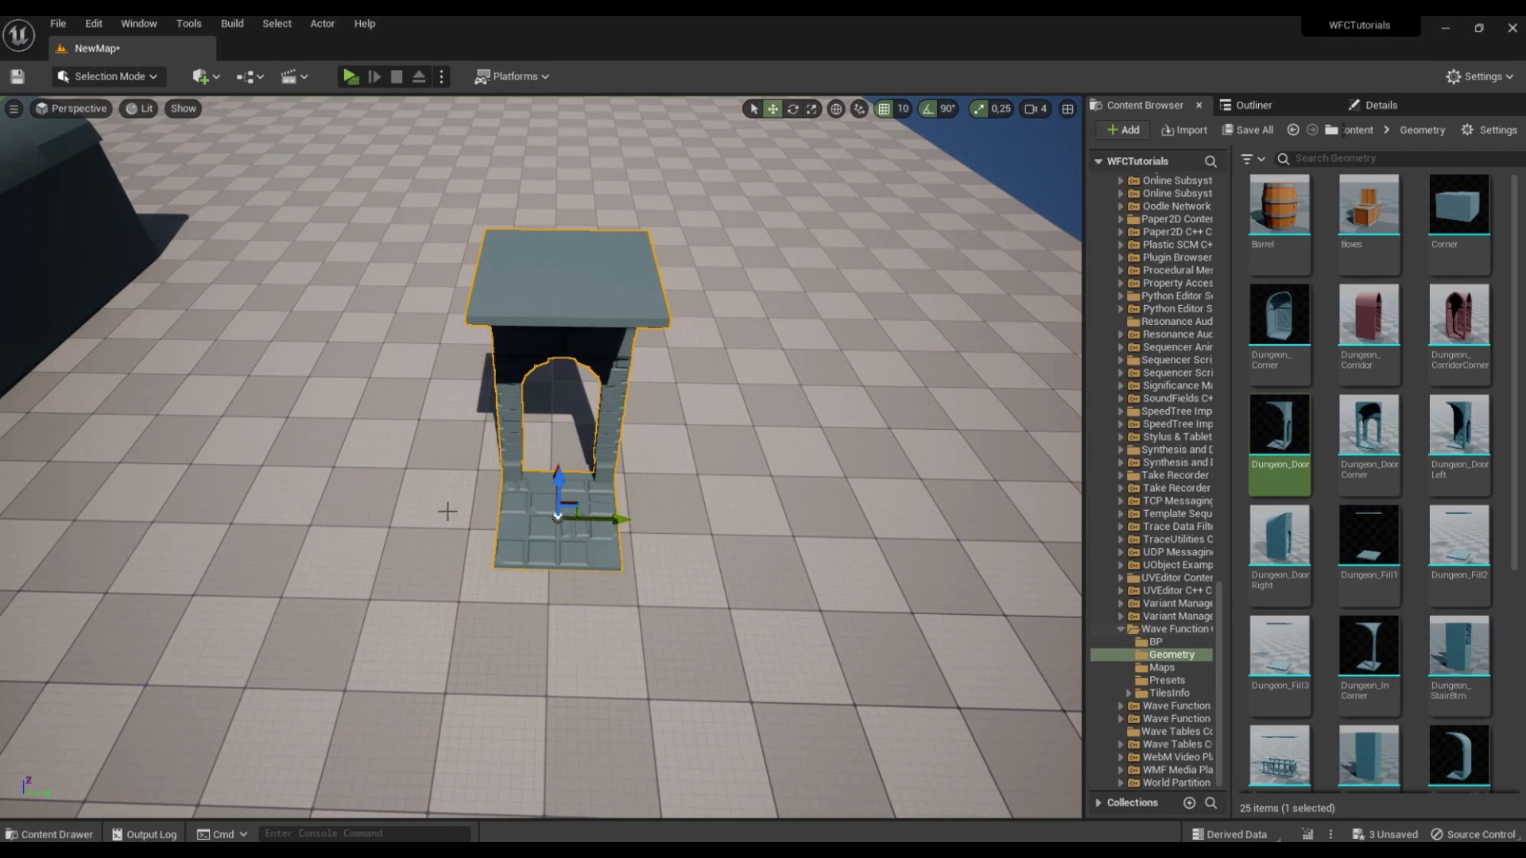
pyautogui.press('e')
pyautogui.moveTo(433, 445)
pyautogui.mouseDown(button='right')
pyautogui.moveTo(434, 508)
pyautogui.moveTo(433, 473)
pyautogui.mouseUp(button='right')
pyautogui.press('w')
pyautogui.press('s')
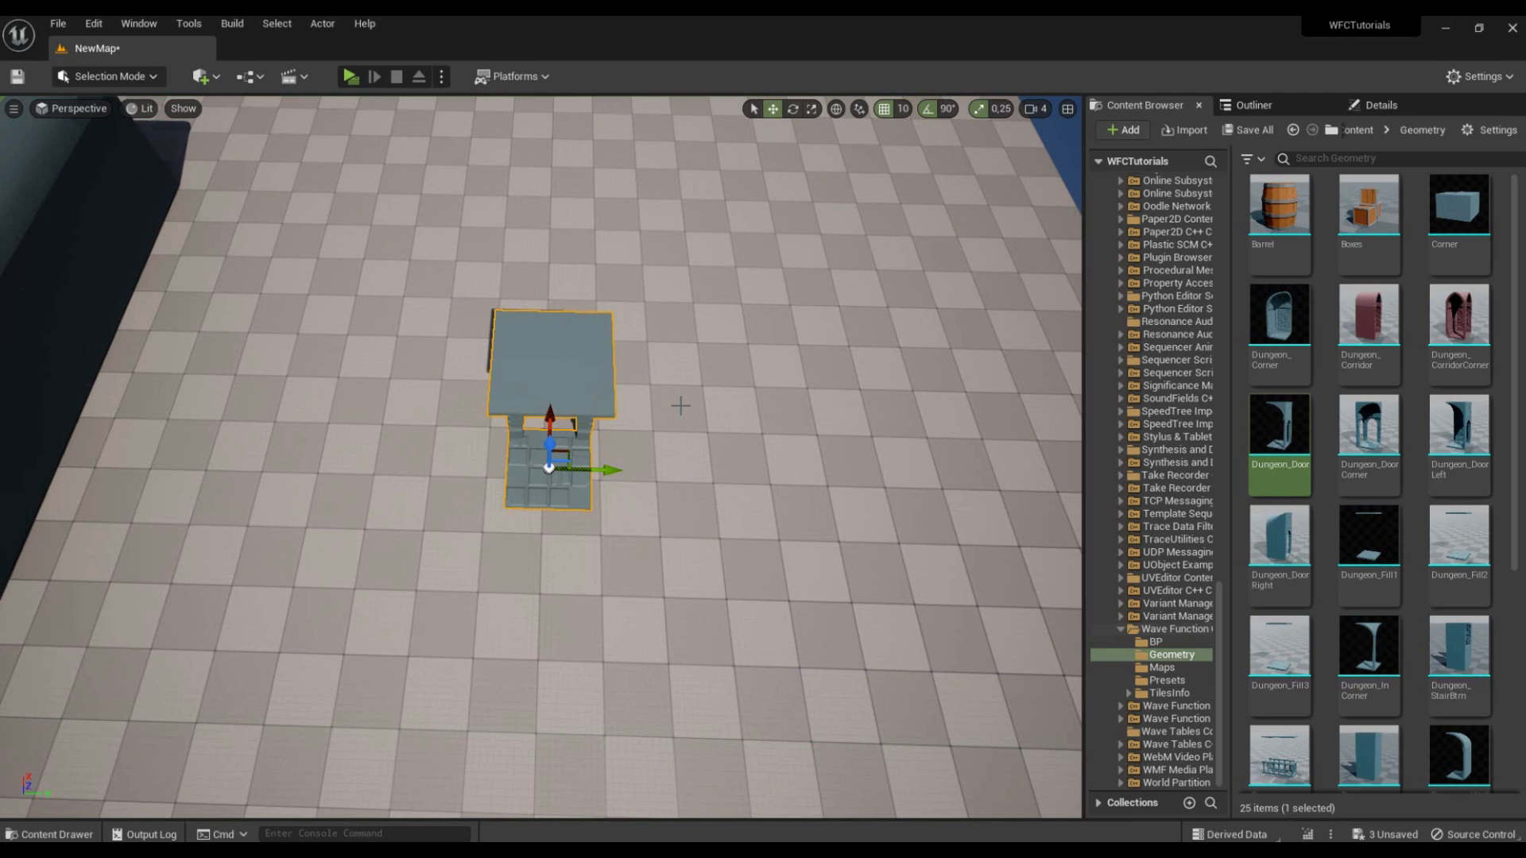
pyautogui.press('Delete')
# Step: Set RoomDoor's symmetry type to T, enable the centre edge permission on all four tile sides, and save the asset
pyautogui.click(476, 798)
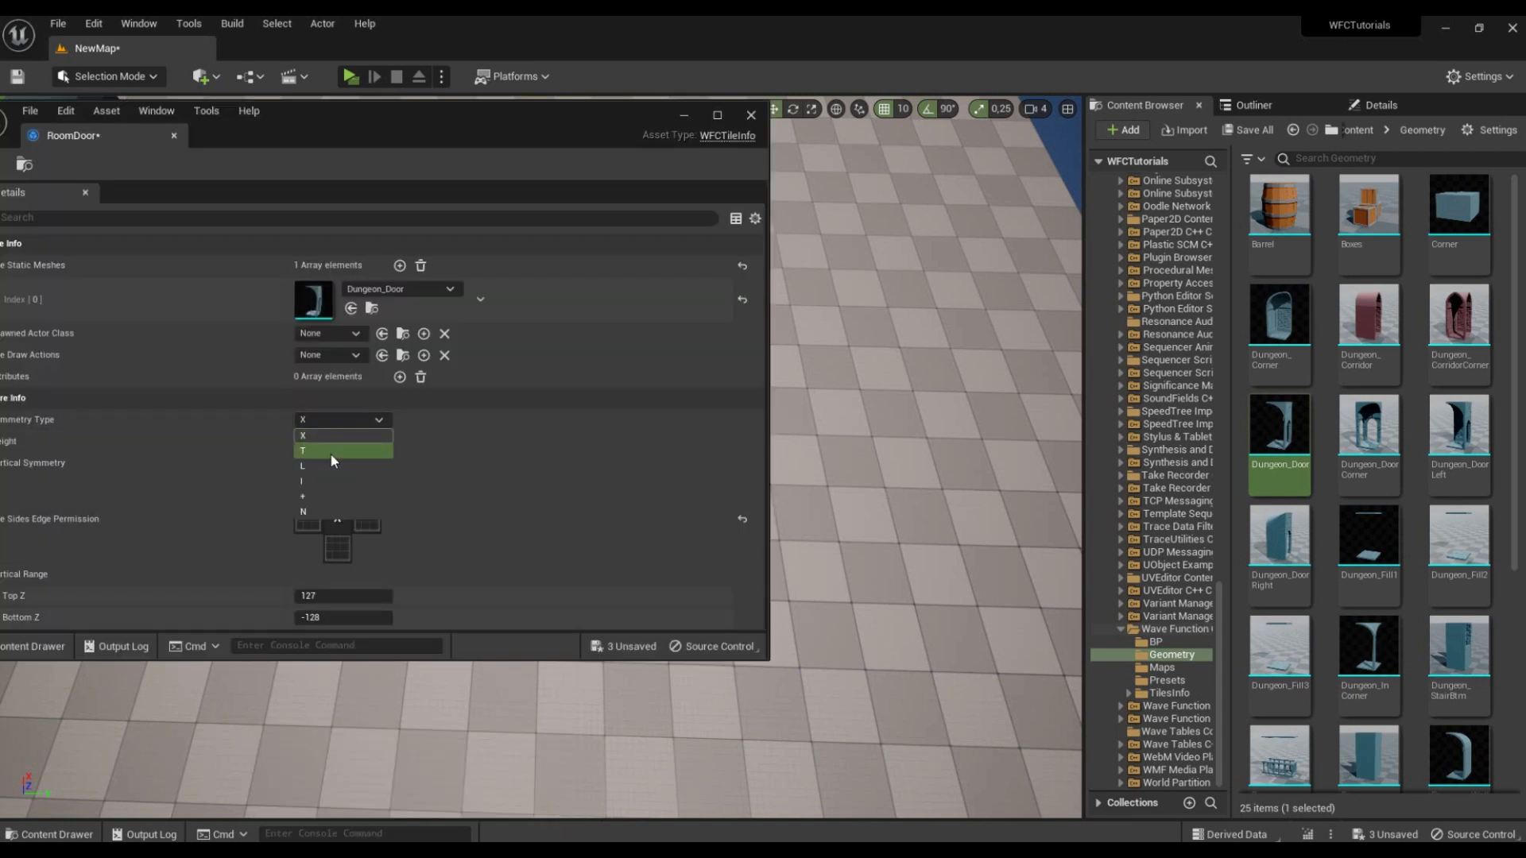
pyautogui.click(330, 451)
pyautogui.moveTo(472, 137); pyautogui.dragTo(597, 141)
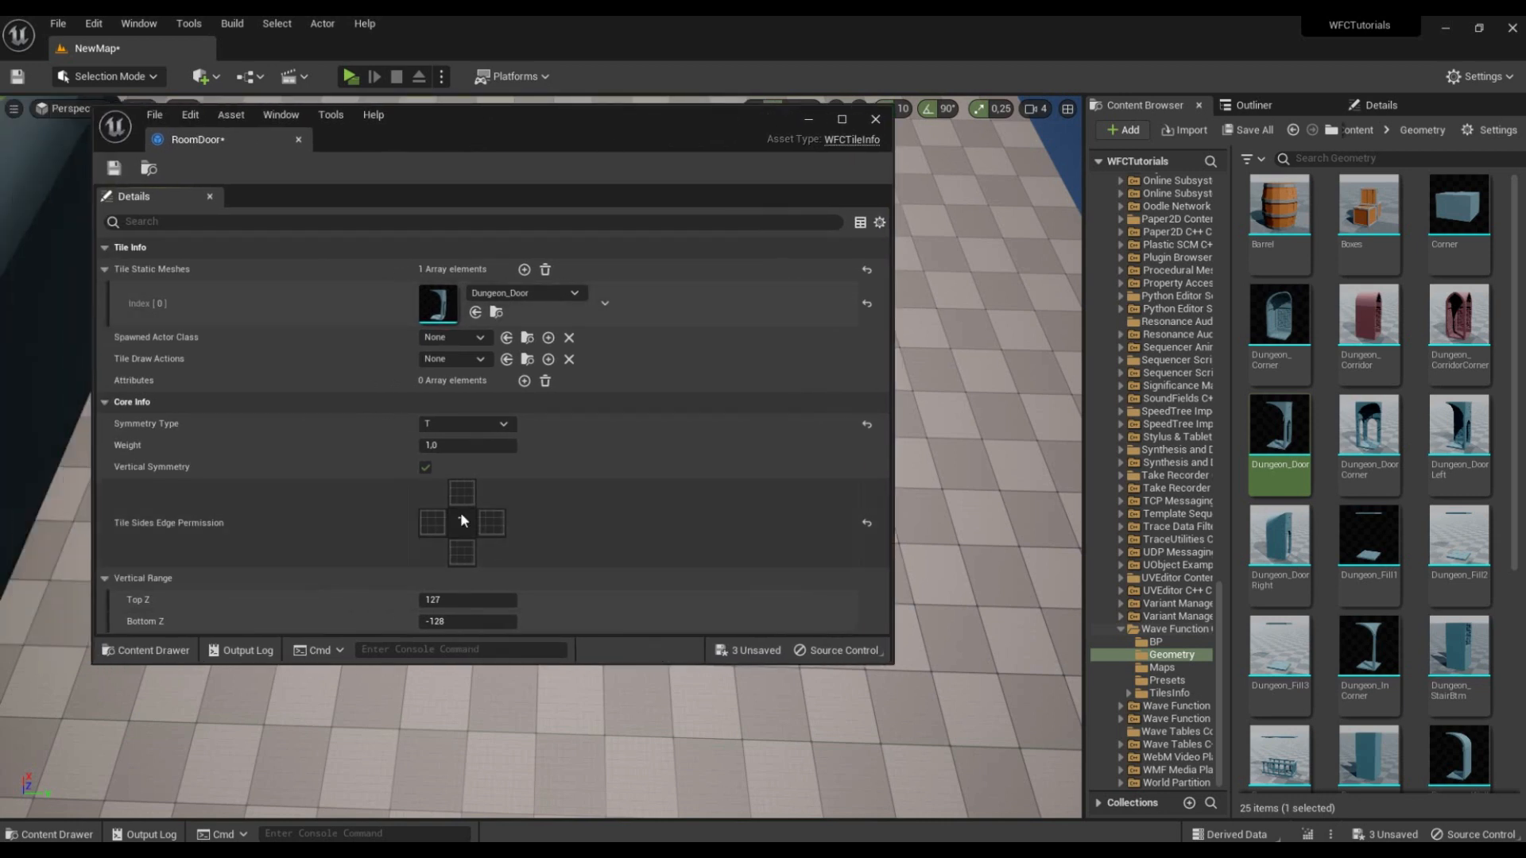
pyautogui.click(433, 525)
pyautogui.click(114, 168)
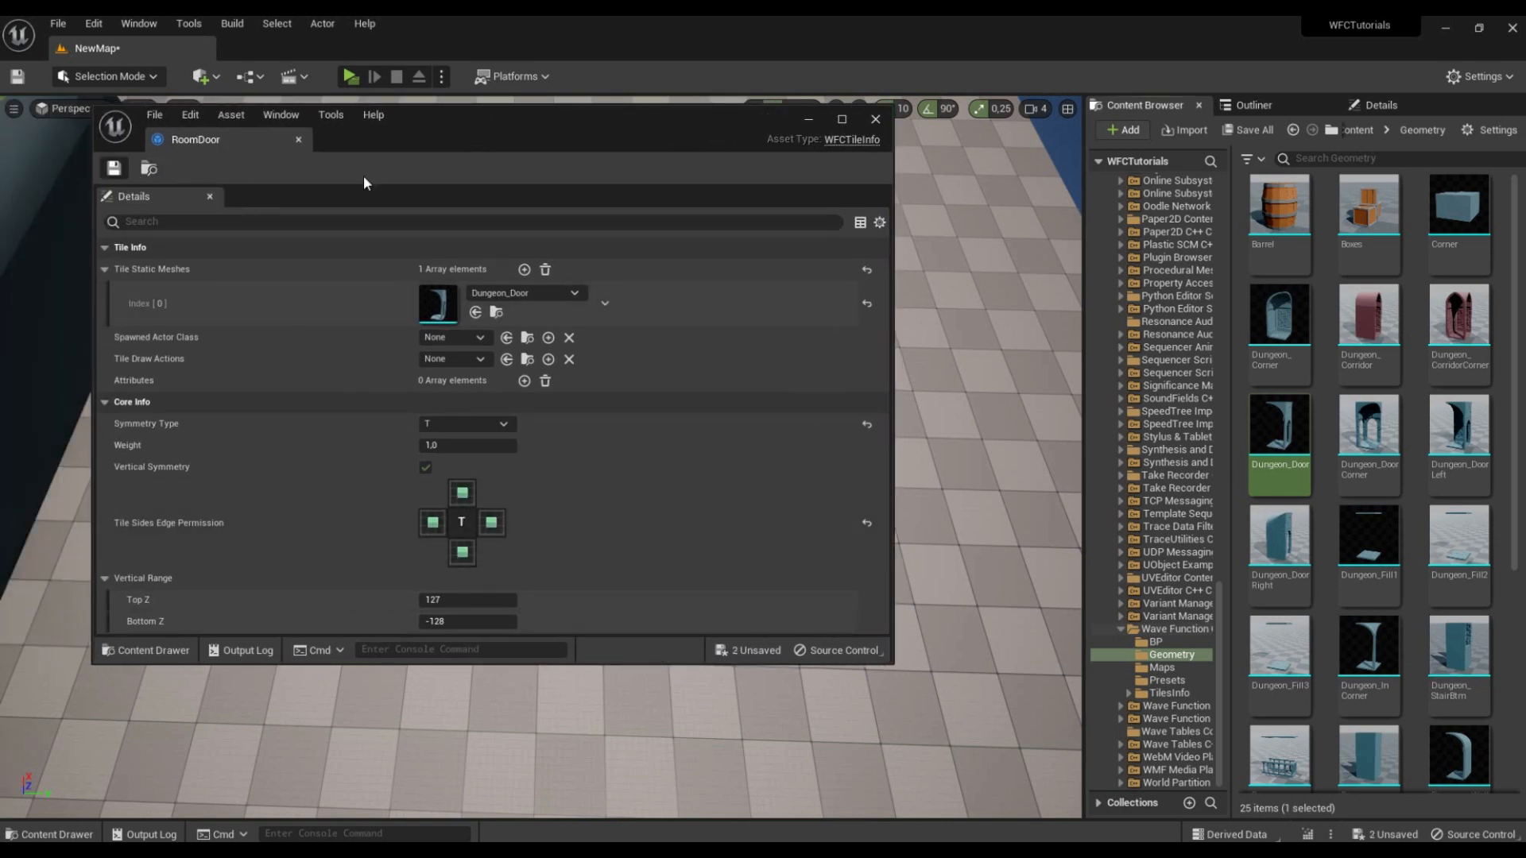
# Step: Close the RoomDoor asset and create a new WFC tiles preset named WFCP_RoomDoors in the TilesPresets folder
pyautogui.click(877, 122)
pyautogui.press('a')
pyautogui.press('s')
pyautogui.moveTo(528, 364); pyautogui.dragTo(527, 365, button='right')
pyautogui.press('s')
pyautogui.press('w')
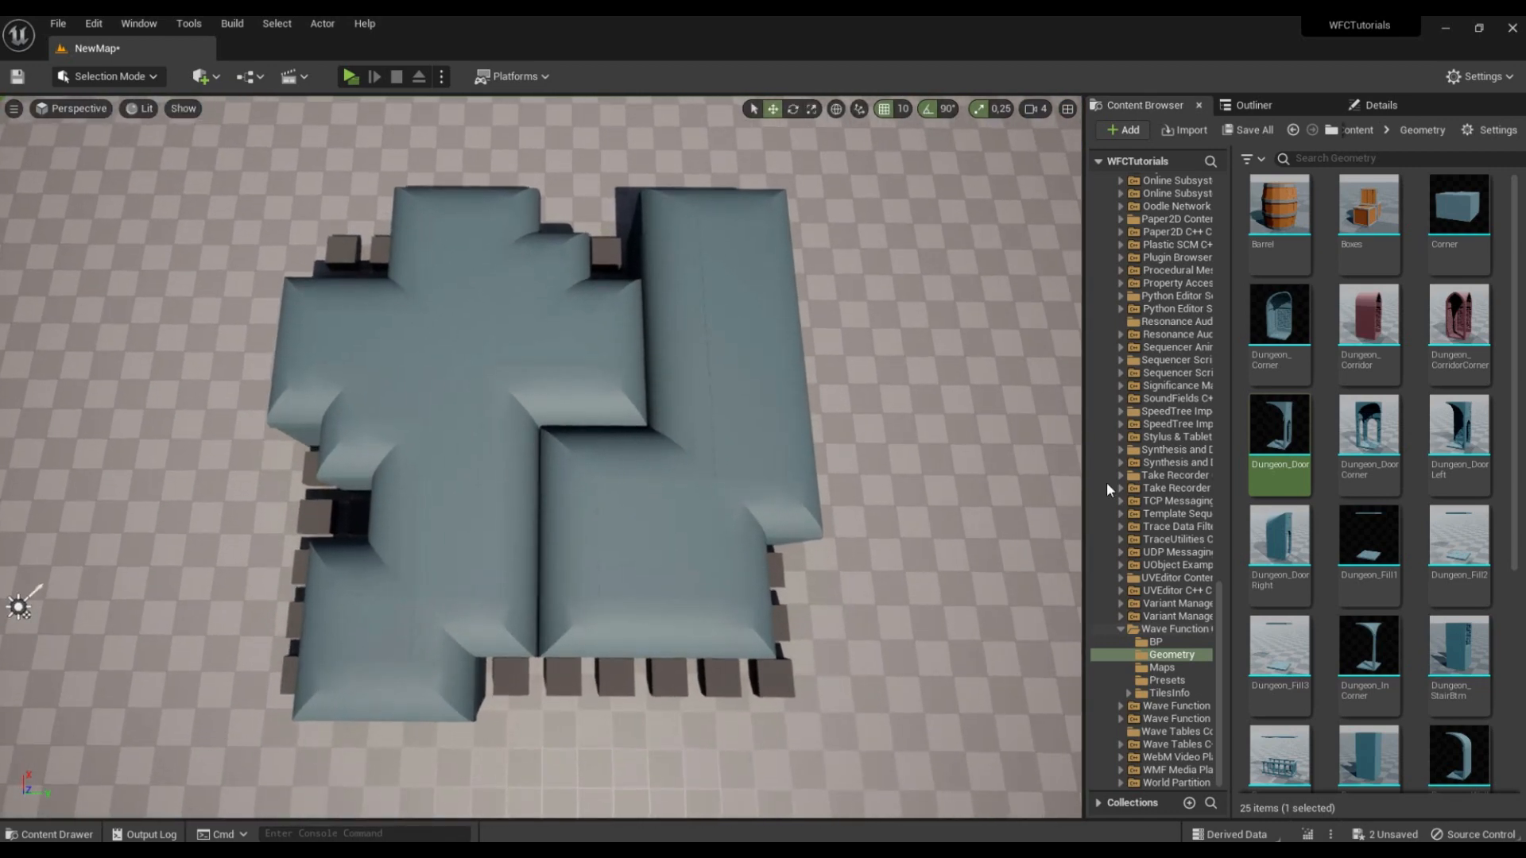
pyautogui.moveTo(1220, 597); pyautogui.dragTo(1252, 183)
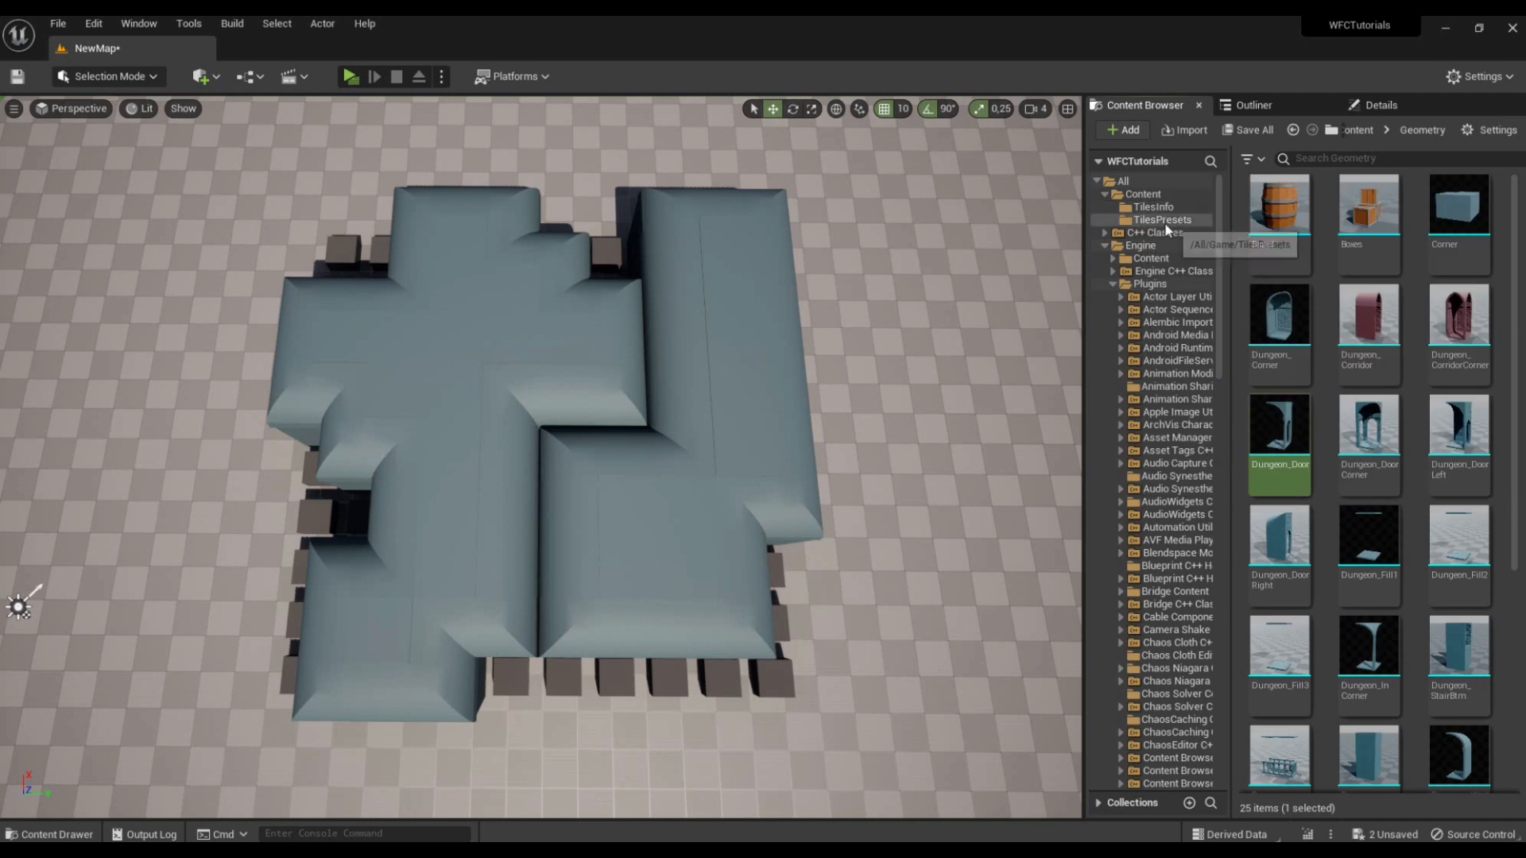
pyautogui.click(1161, 219)
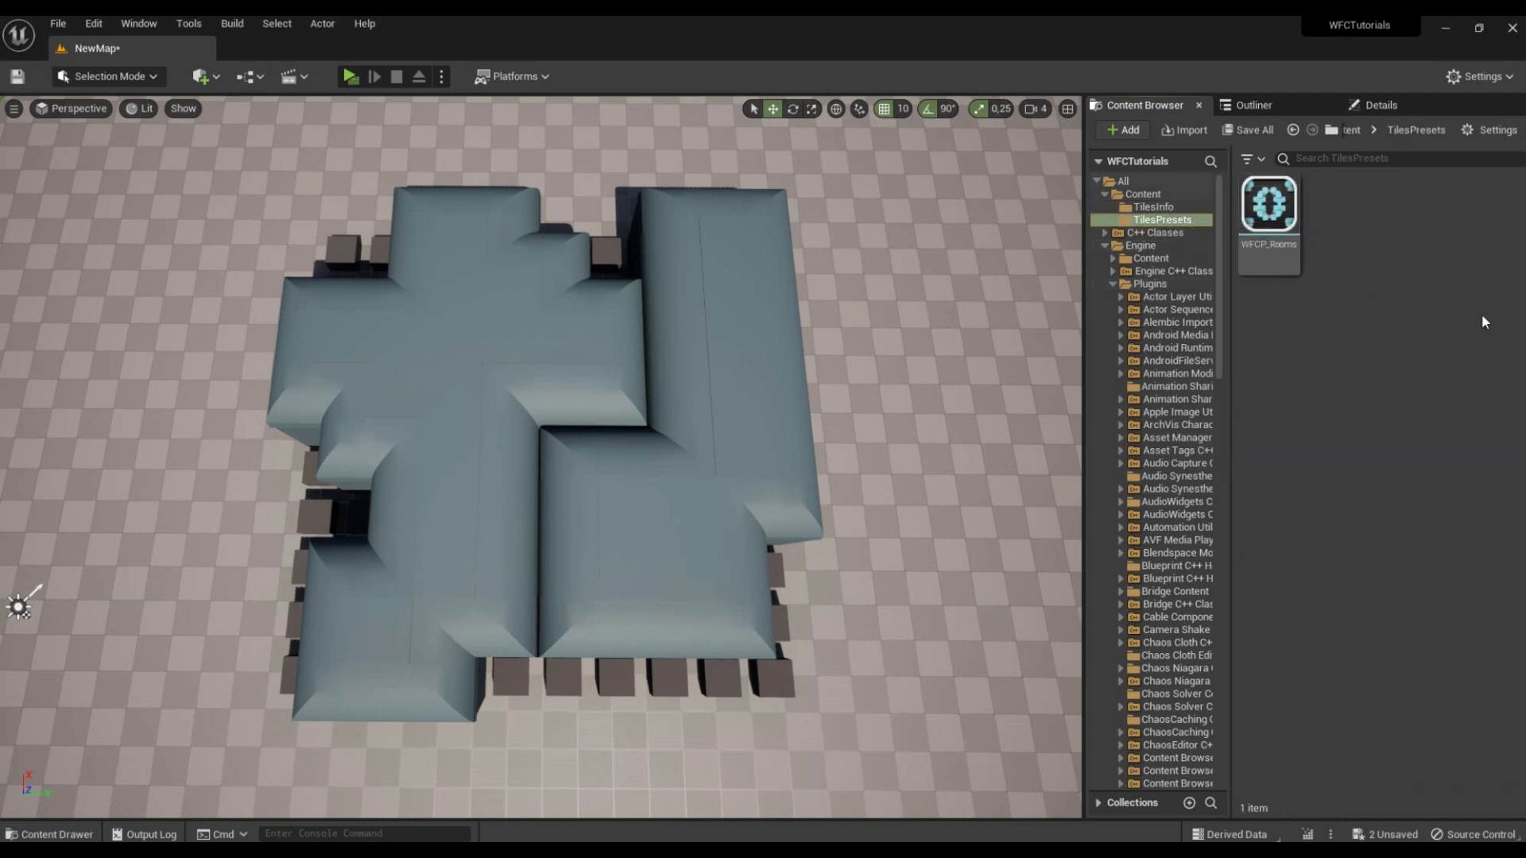
pyautogui.rightClick(1367, 261)
pyautogui.moveTo(1237, 830)
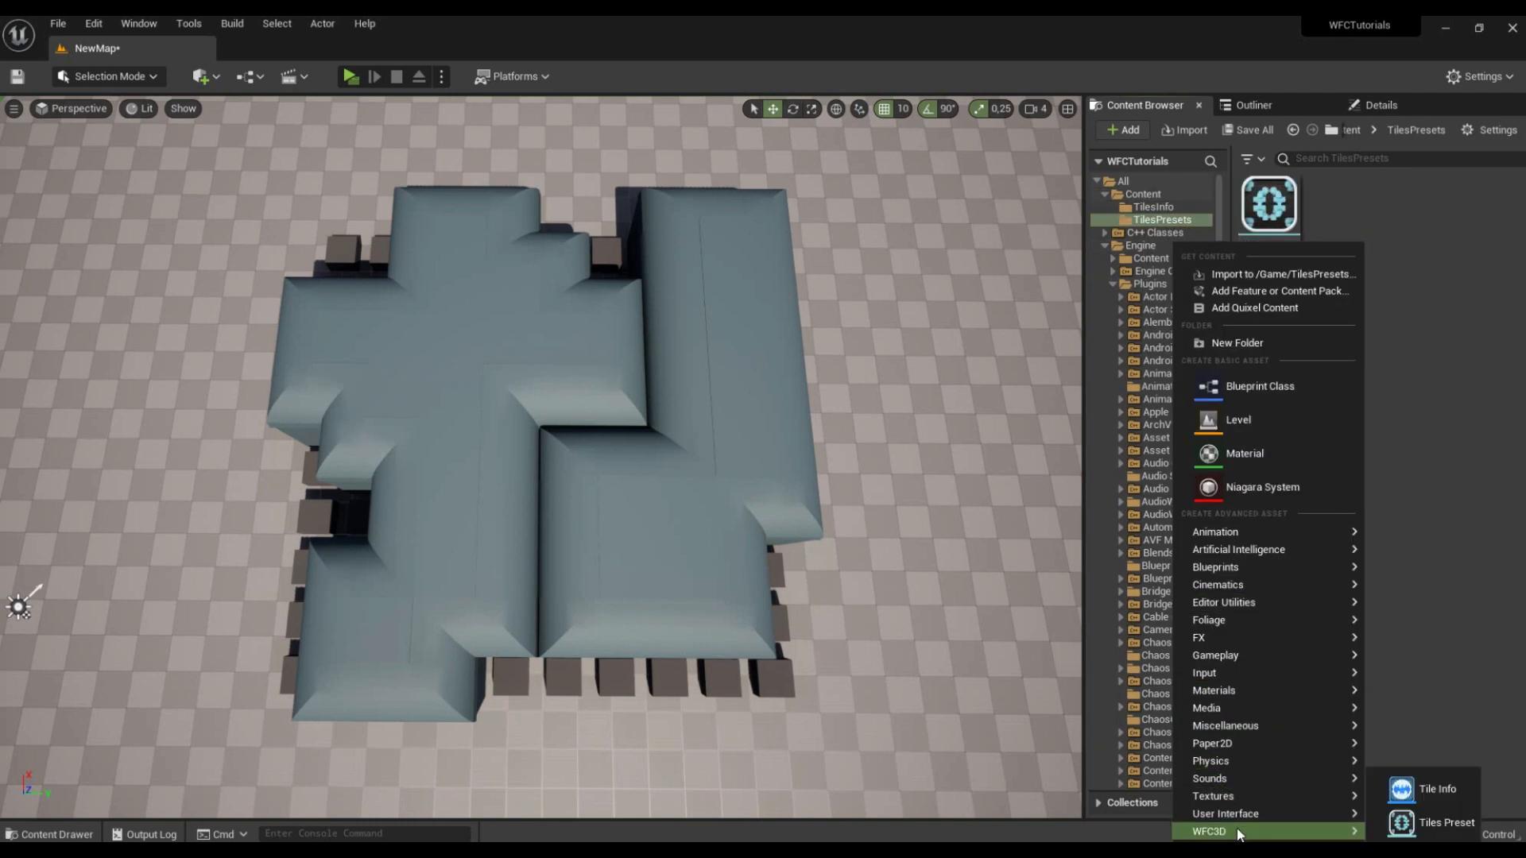
pyautogui.click(1420, 826)
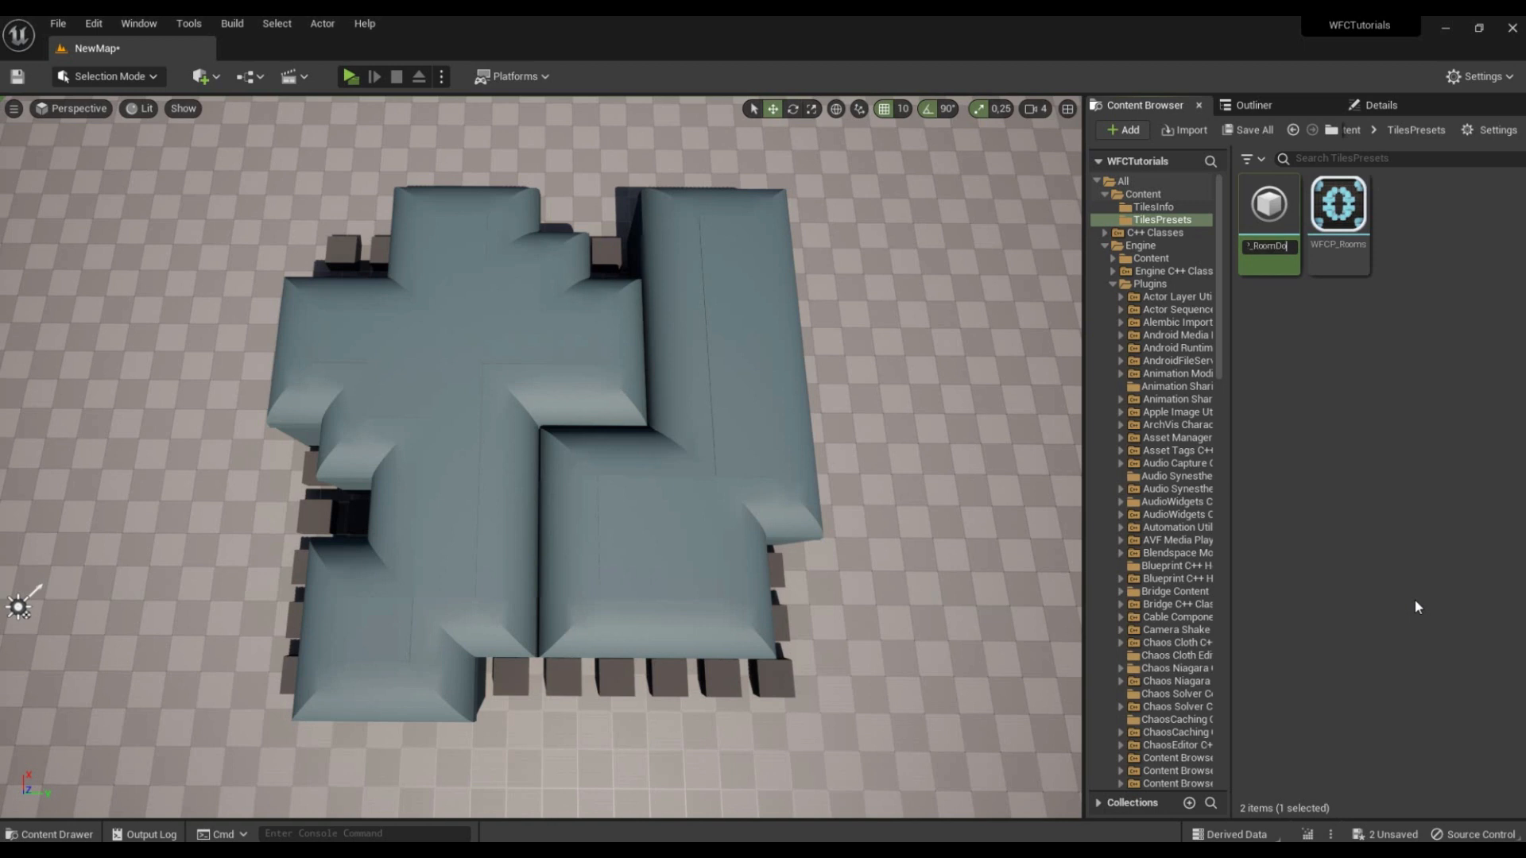
pyautogui.write('s')
pyautogui.press('Return')
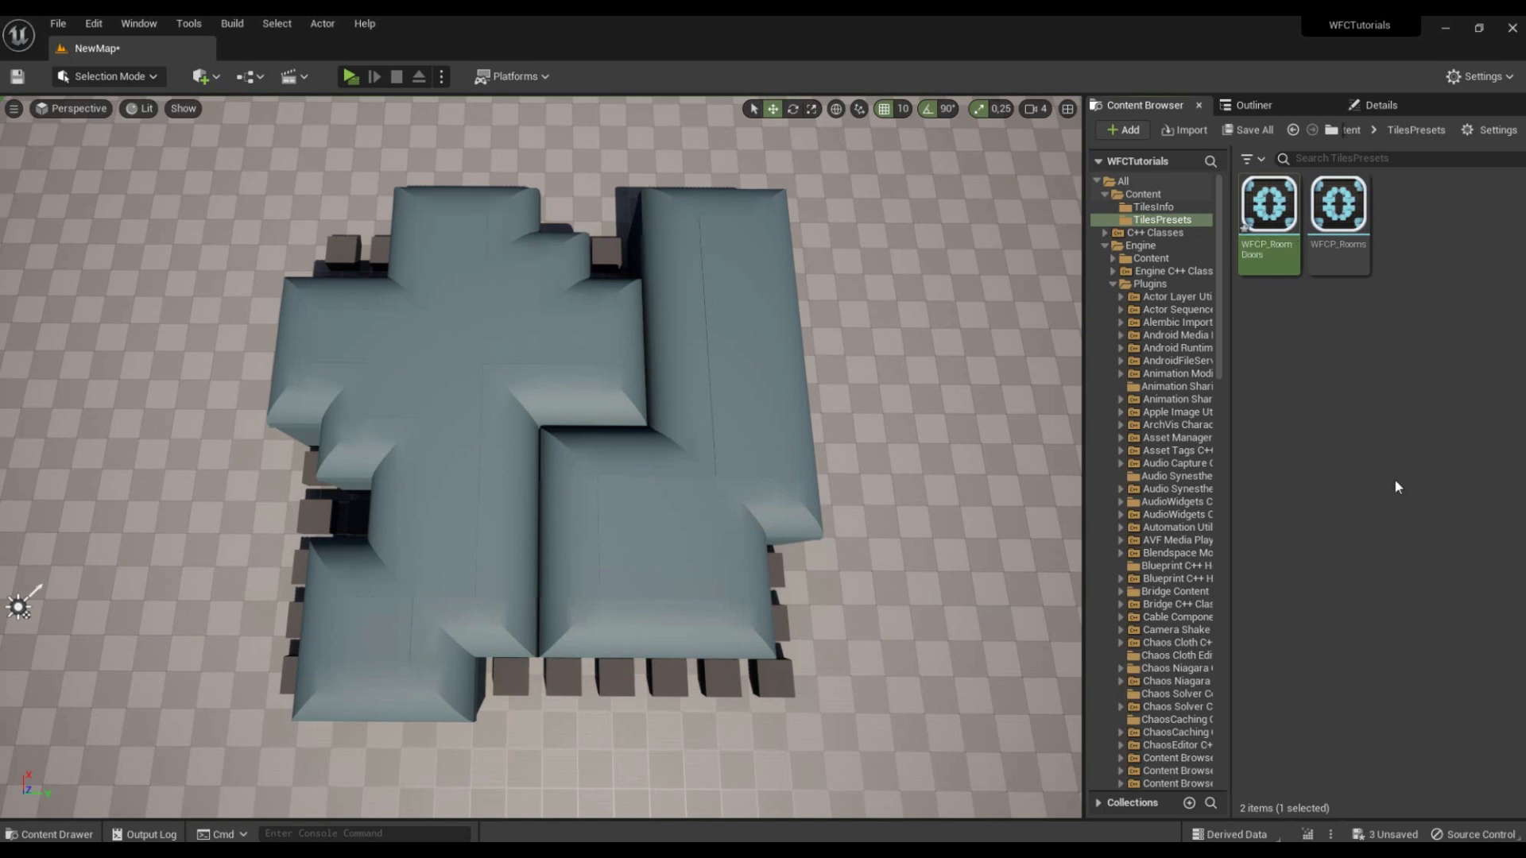
# Step: Open WFCP_RoomDoors, add RoomDoor from TilesInfo as a tile state, and include WFCP_Rooms as a nested tiles preset
pyautogui.doubleClick(1269, 208)
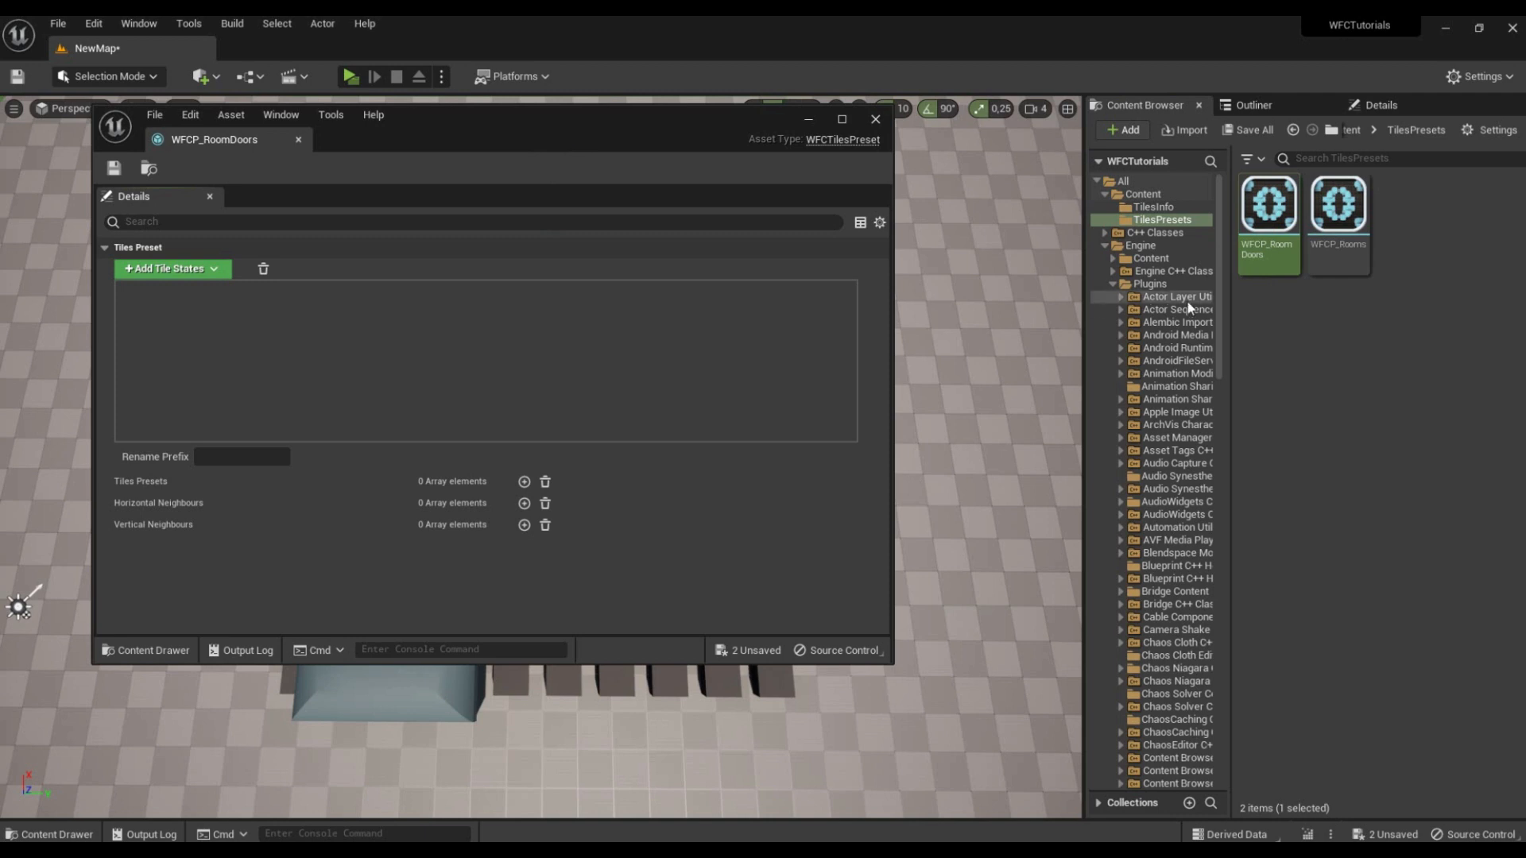
pyautogui.click(1153, 207)
pyautogui.moveTo(1340, 208); pyautogui.dragTo(270, 384)
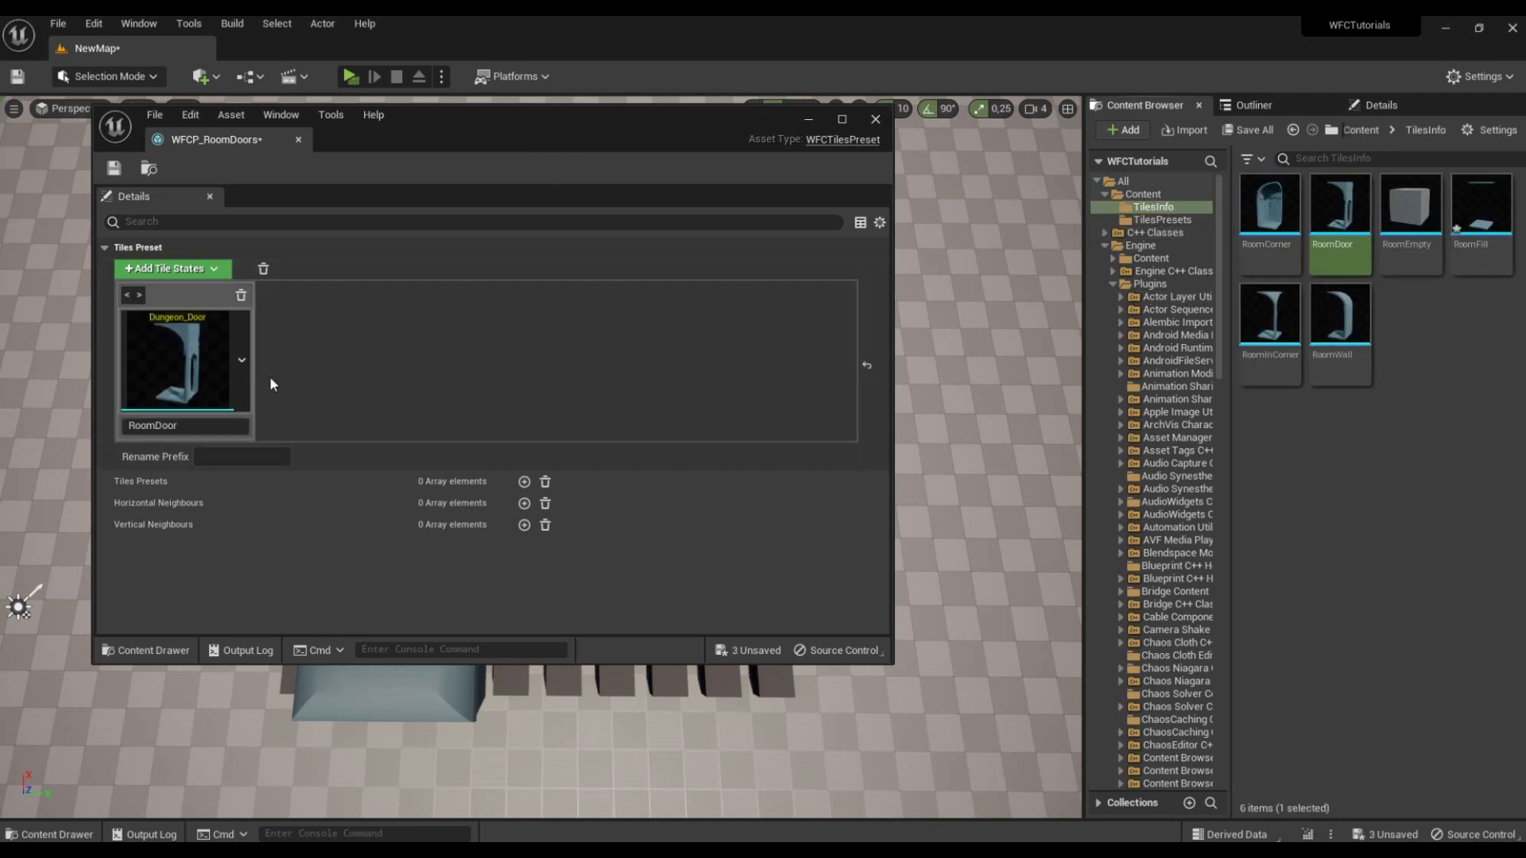
pyautogui.click(524, 482)
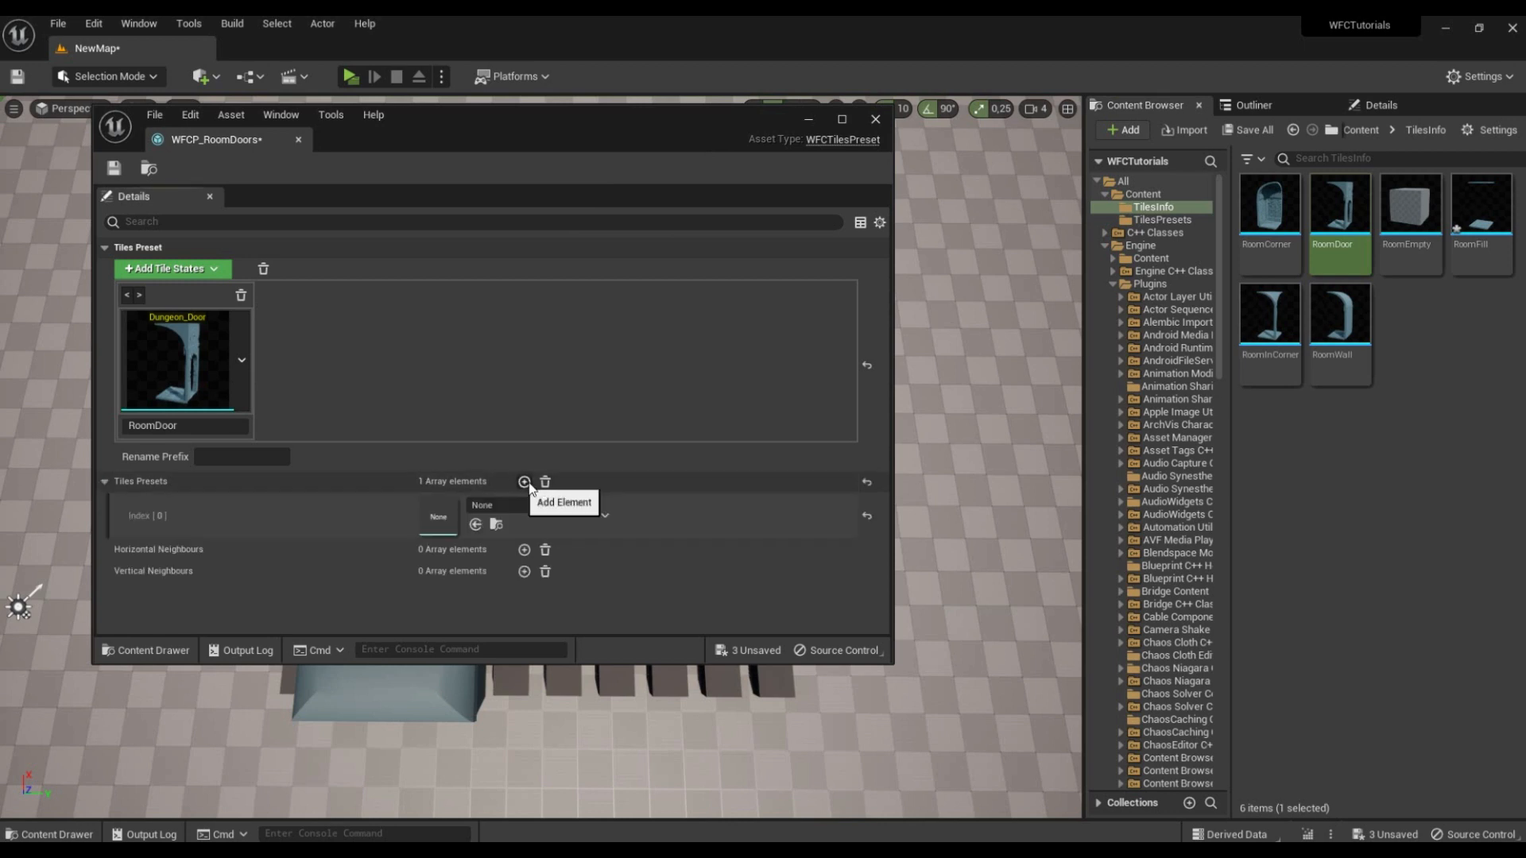
pyautogui.click(1169, 219)
pyautogui.moveTo(1338, 208); pyautogui.dragTo(454, 527)
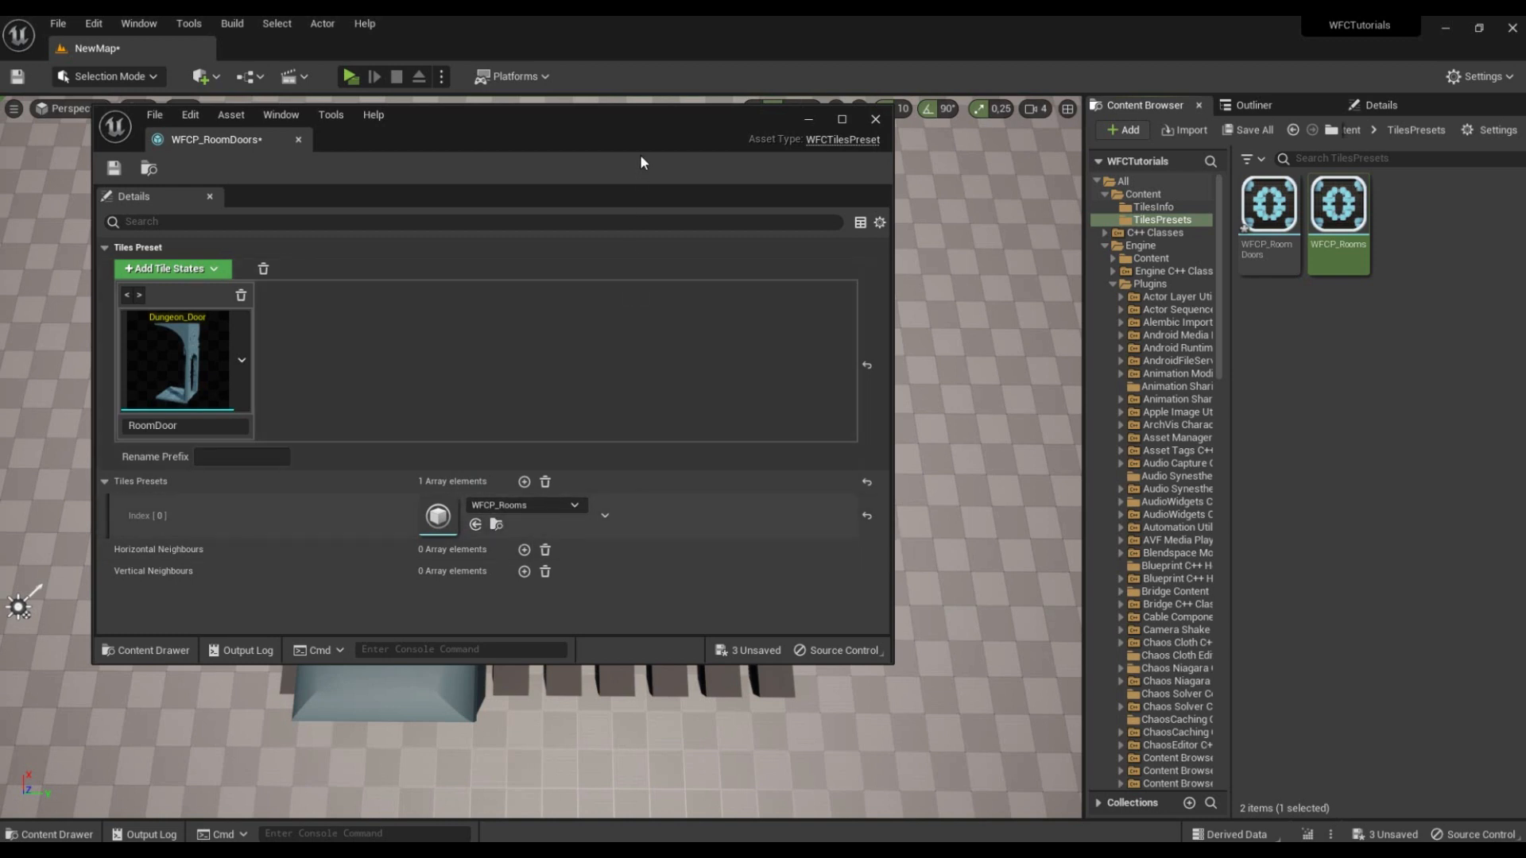
# Step: Add a horizontal neighbour rule with left state RoomDoor and right state RoomFill, connecting the door's bottom side to all RoomFill sides
pyautogui.doubleClick(641, 127)
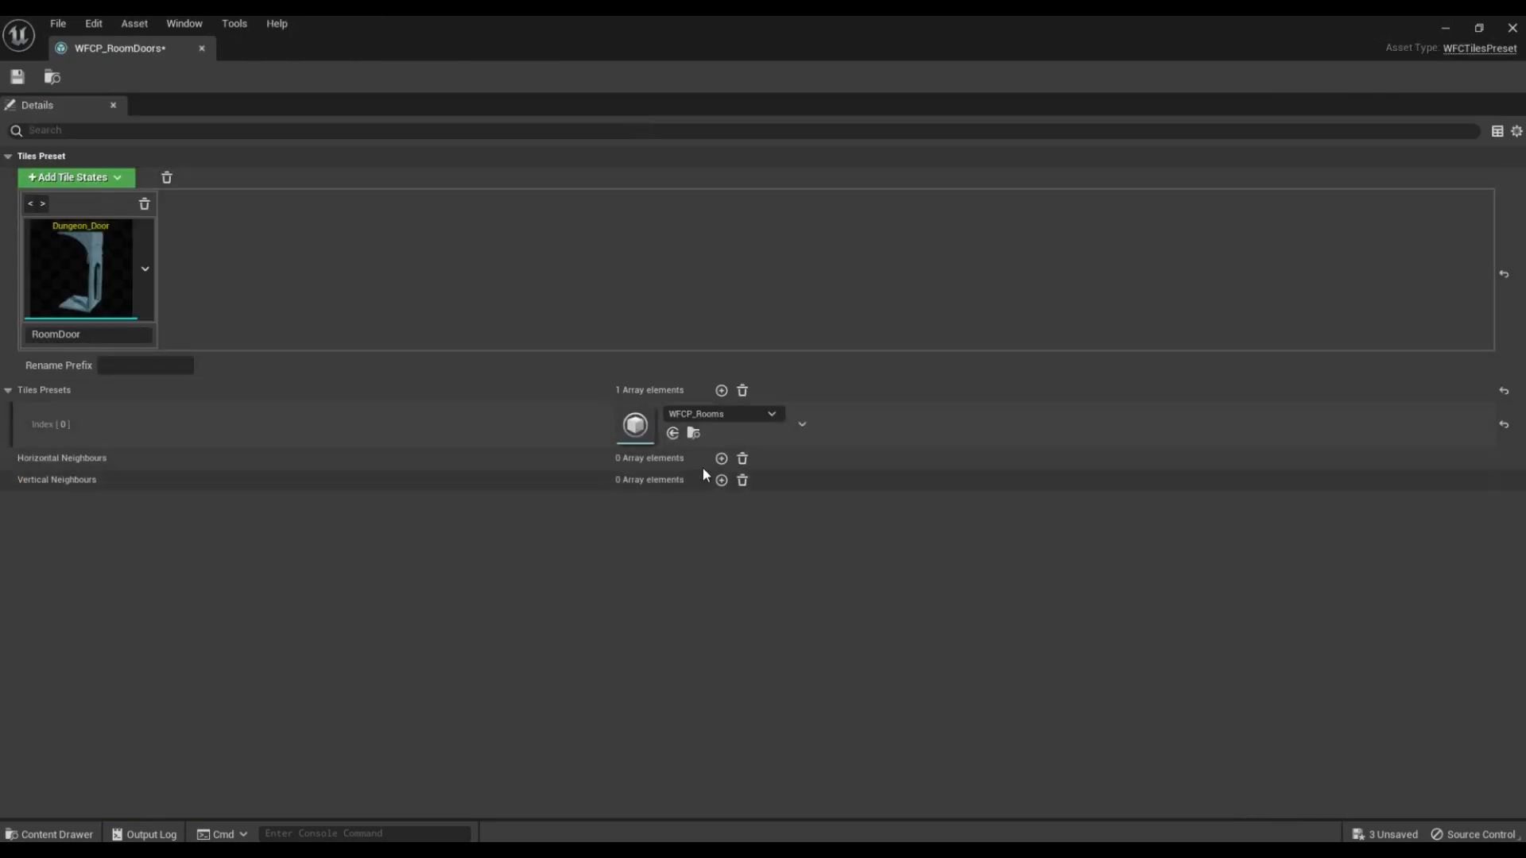
pyautogui.click(721, 459)
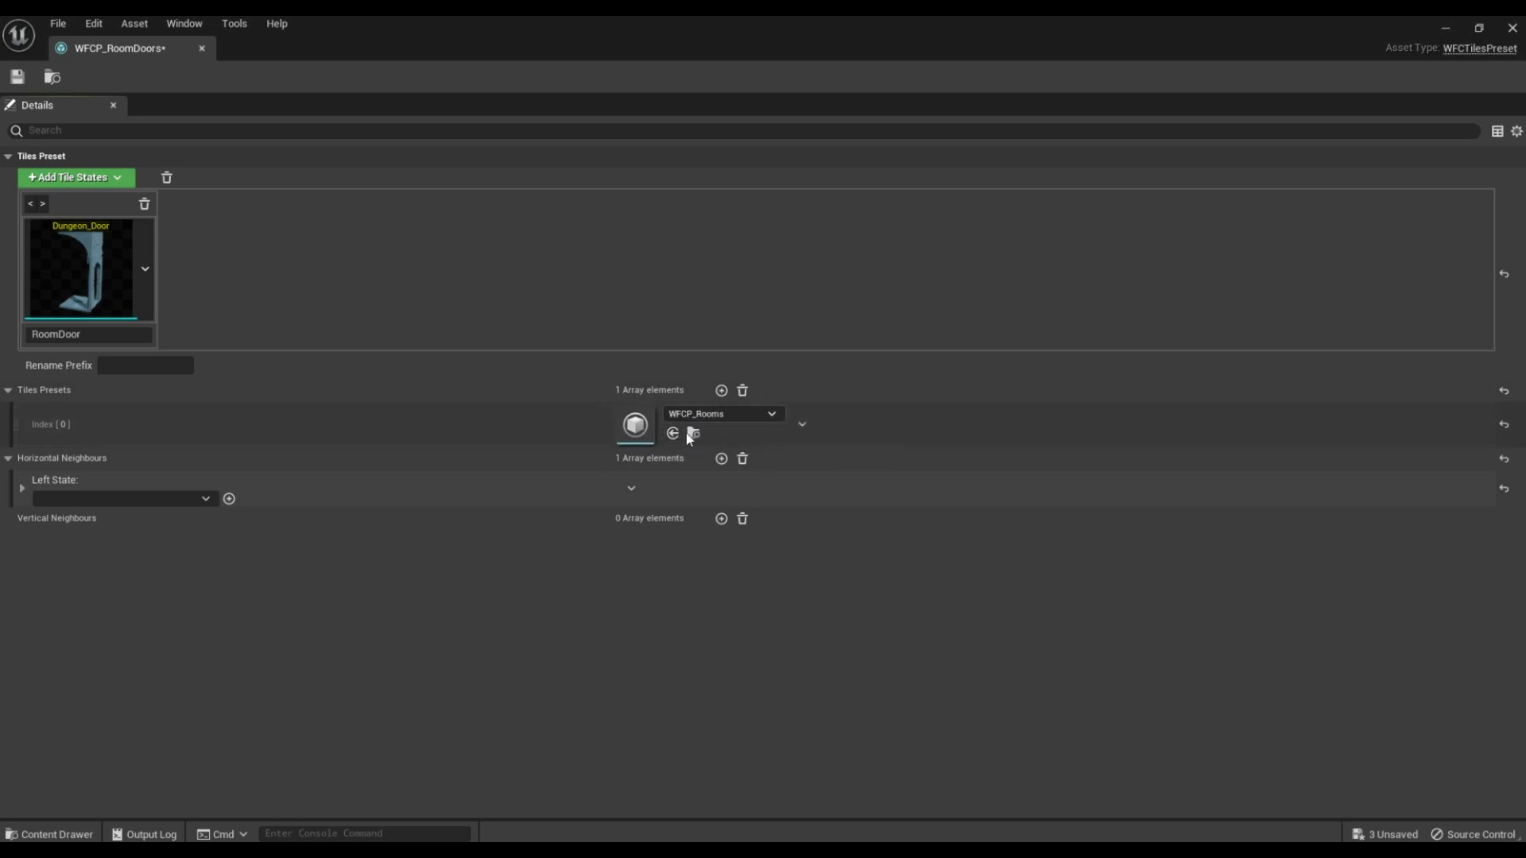
pyautogui.click(141, 498)
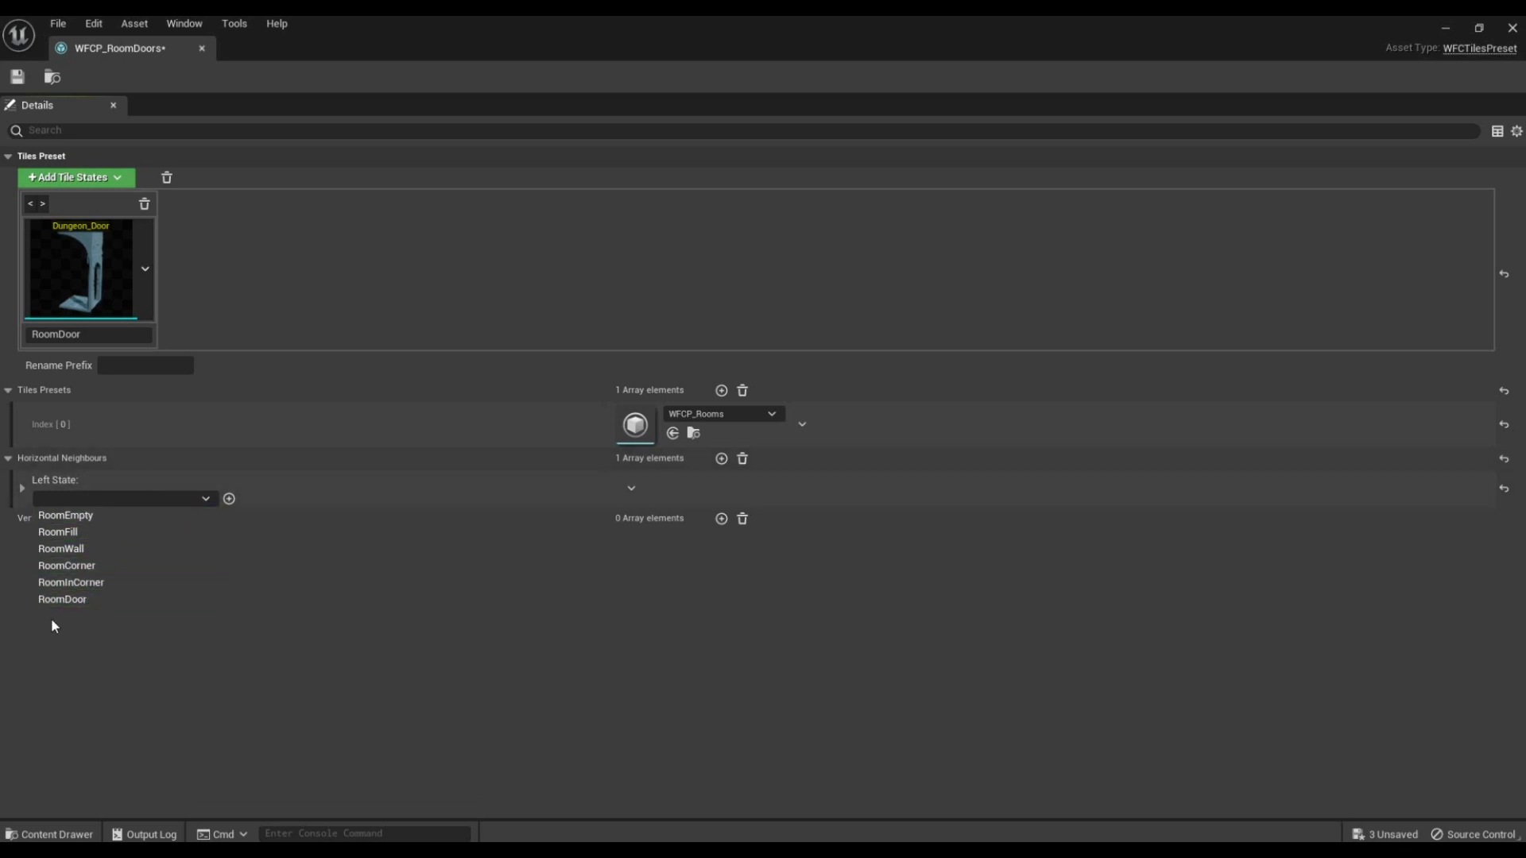
pyautogui.click(60, 600)
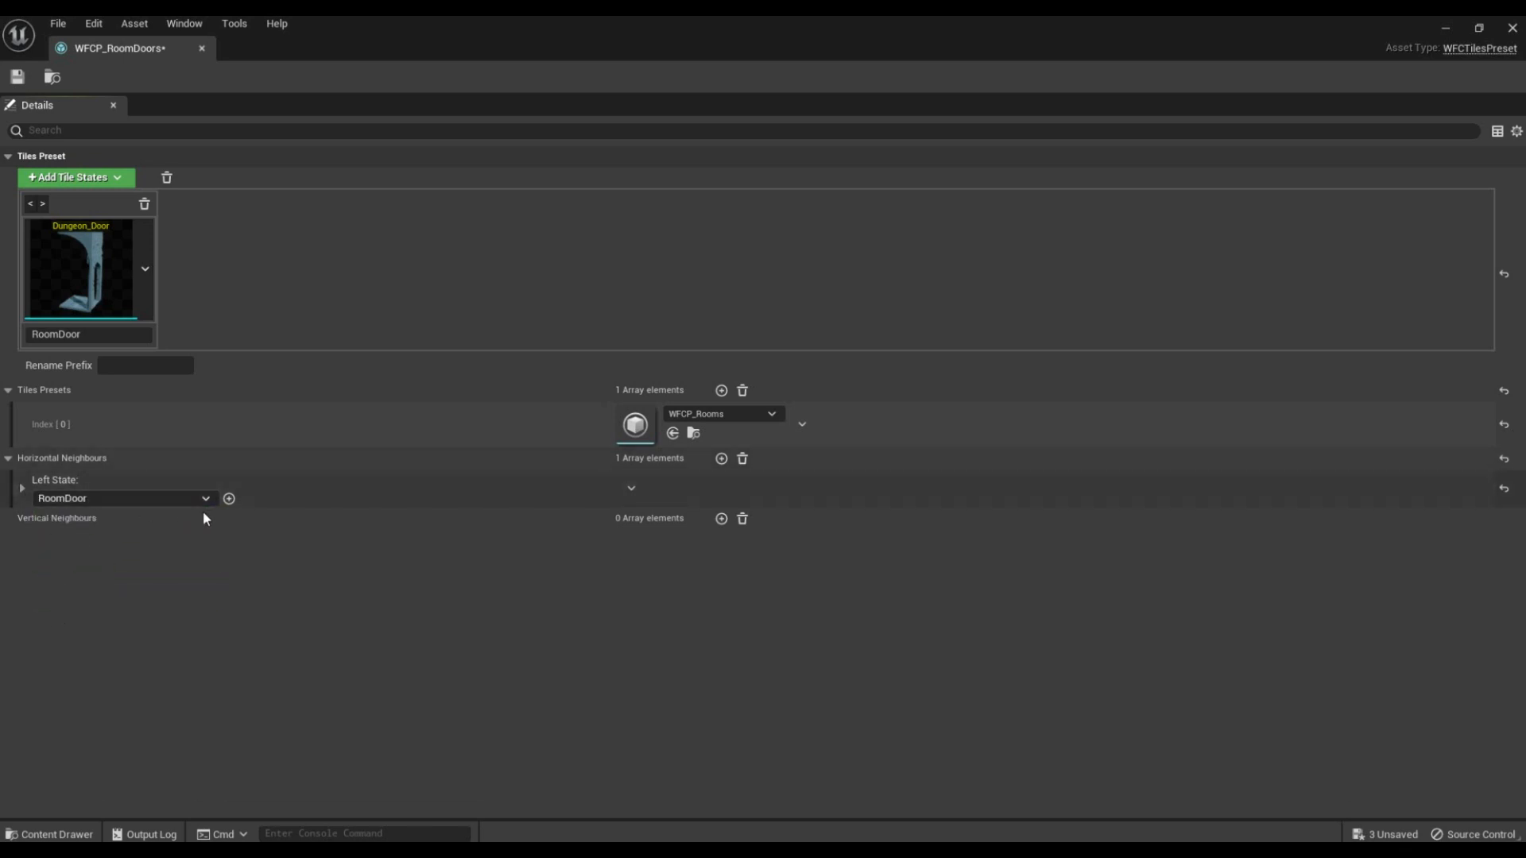
pyautogui.click(22, 489)
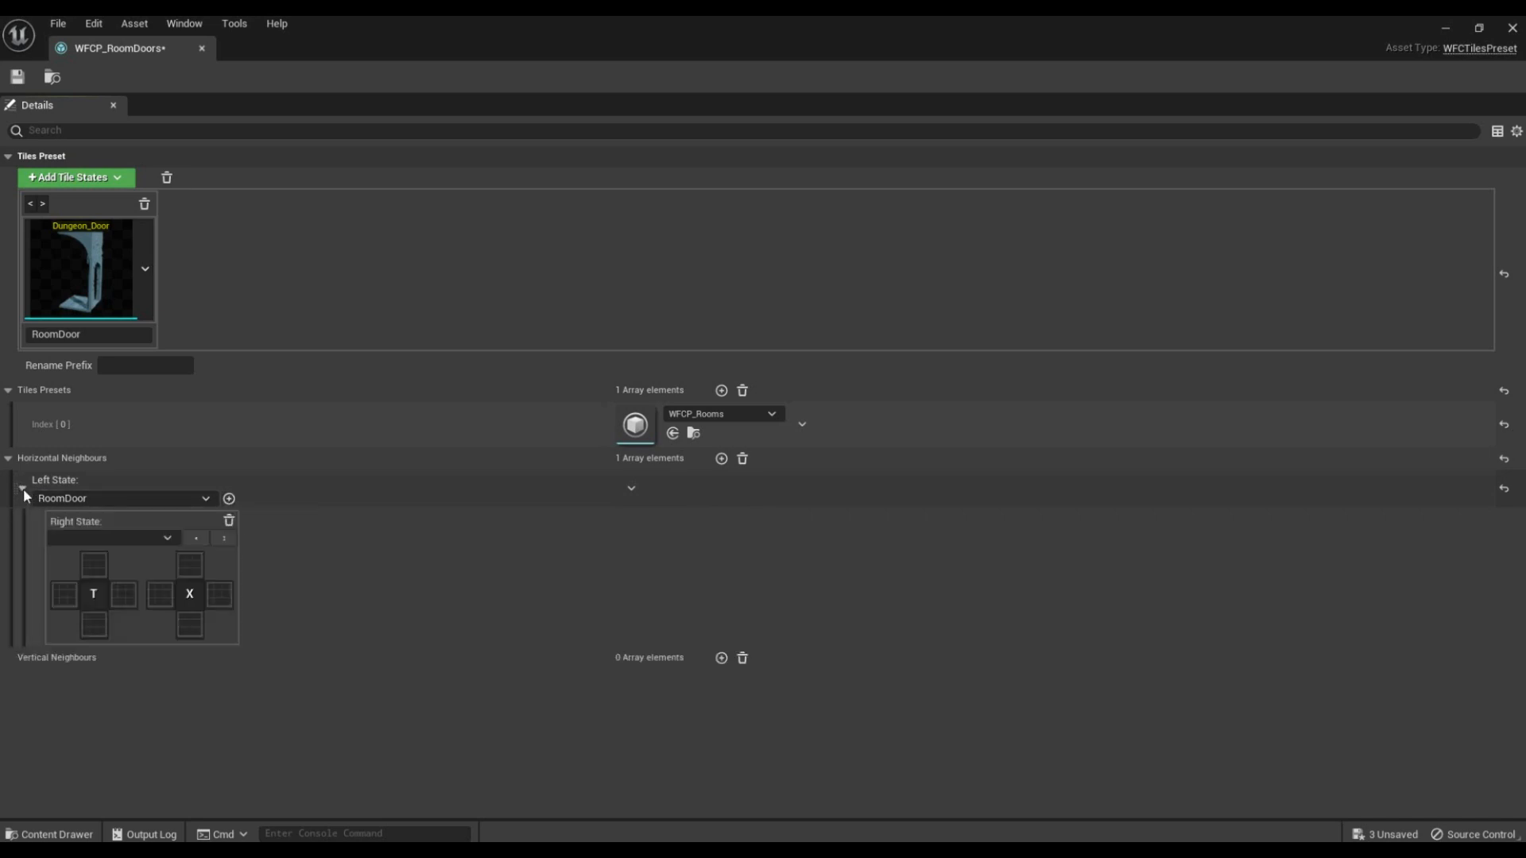
pyautogui.click(131, 539)
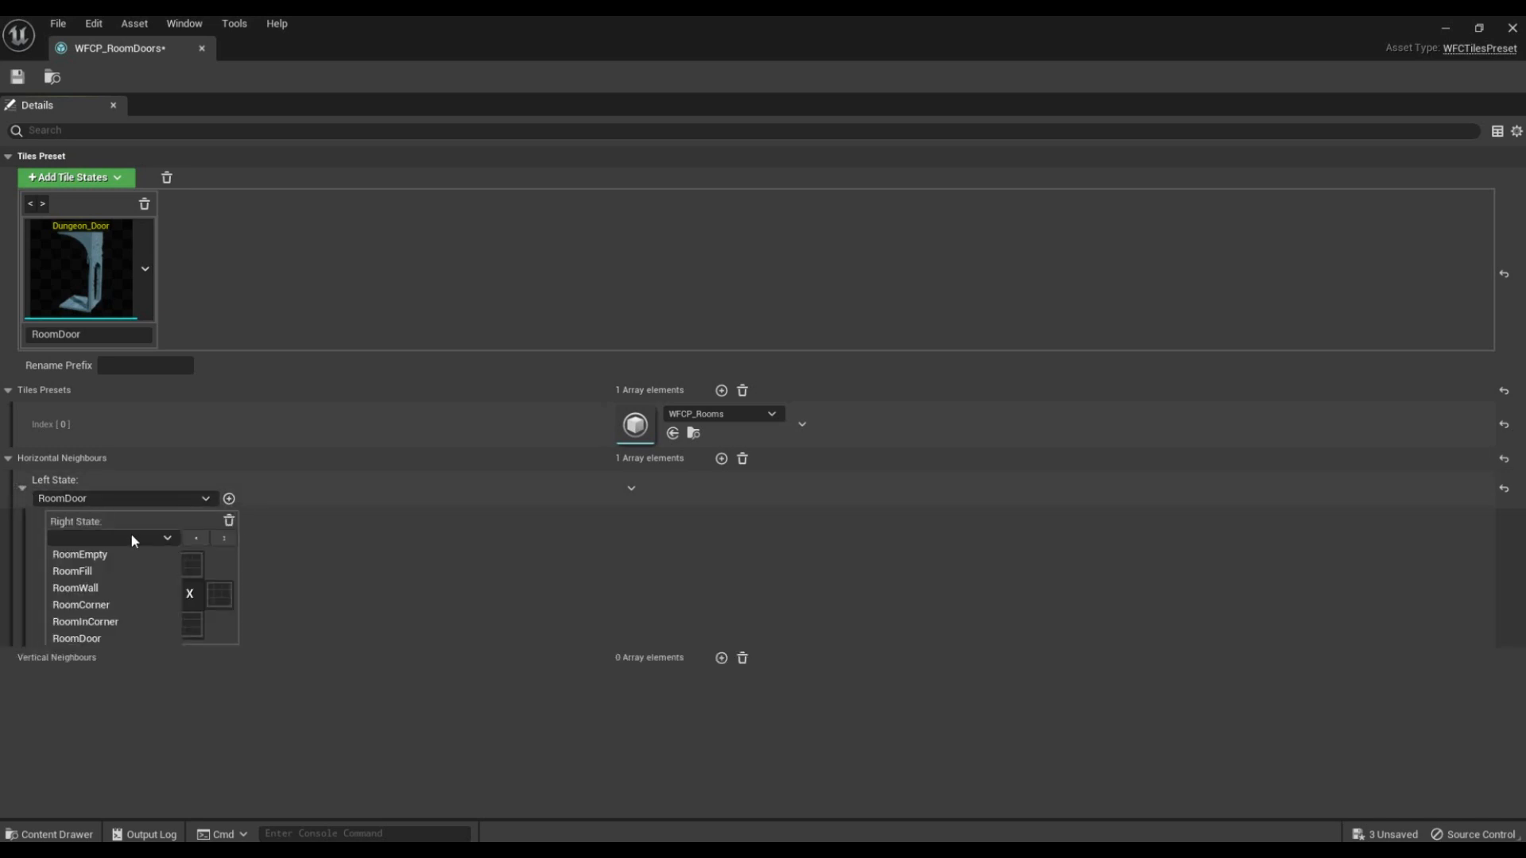
pyautogui.click(106, 571)
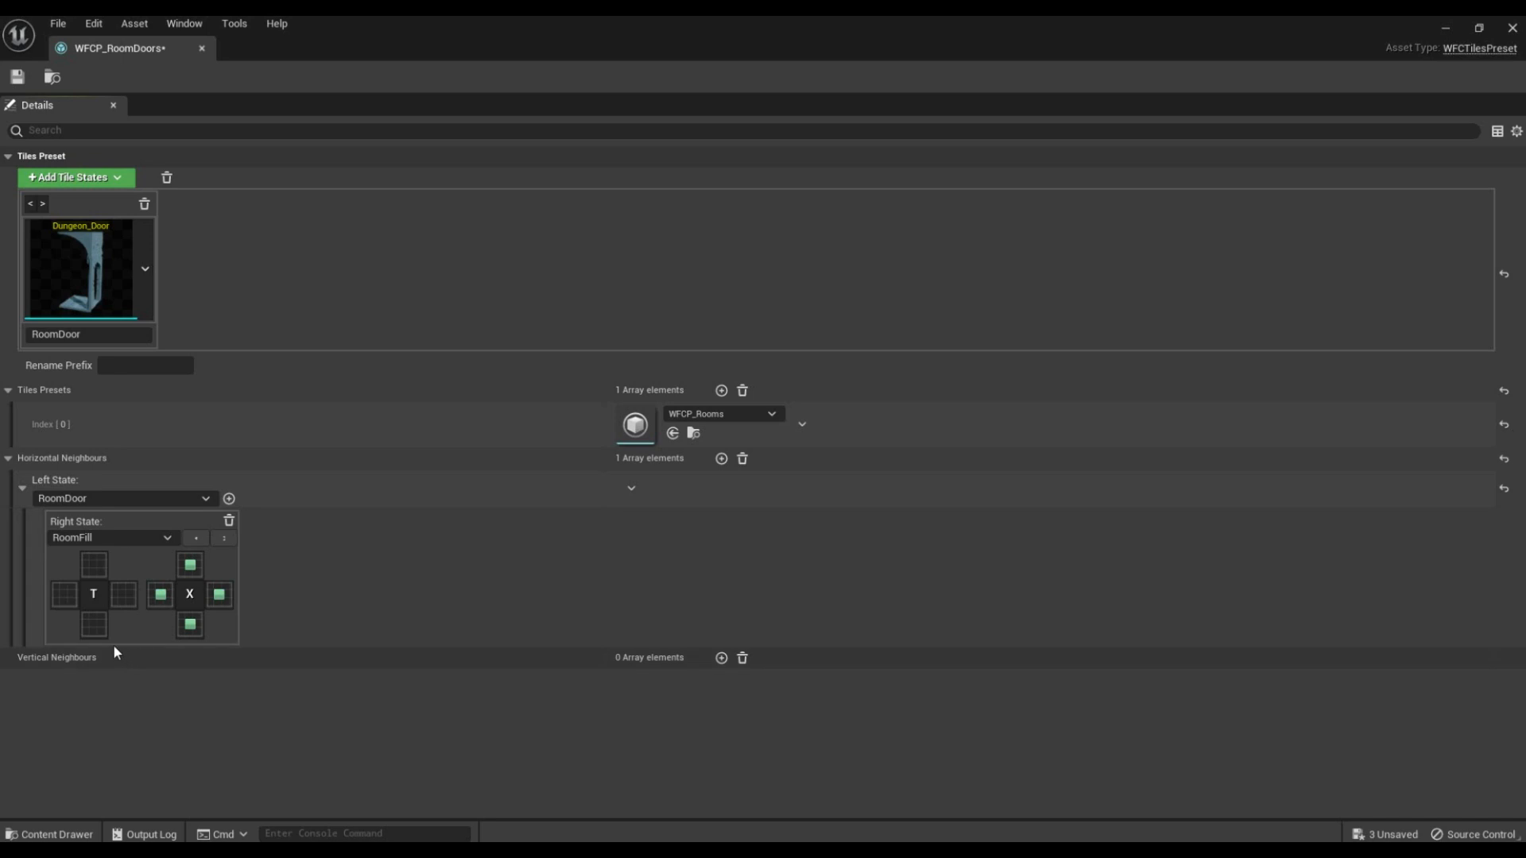
pyautogui.click(93, 625)
# Step: Add right states RoomWall and RoomCorner to RoomDoor, connecting the door's right side to the wall's left side and the corner's right side
pyautogui.click(229, 499)
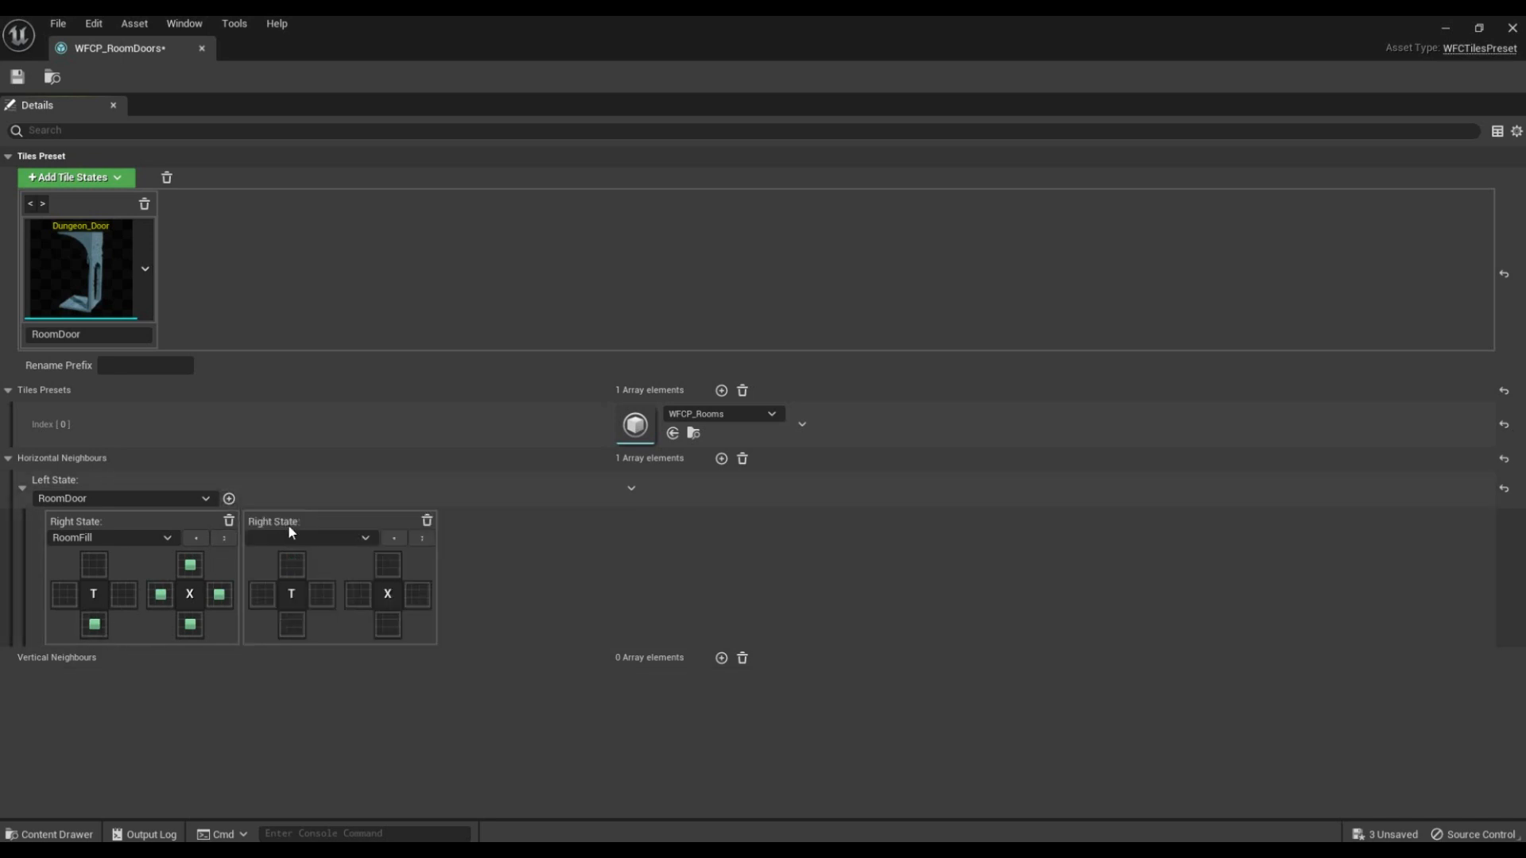
pyautogui.click(294, 538)
pyautogui.click(302, 617)
pyautogui.click(229, 498)
pyautogui.click(499, 538)
pyautogui.click(519, 594)
pyautogui.click(616, 594)
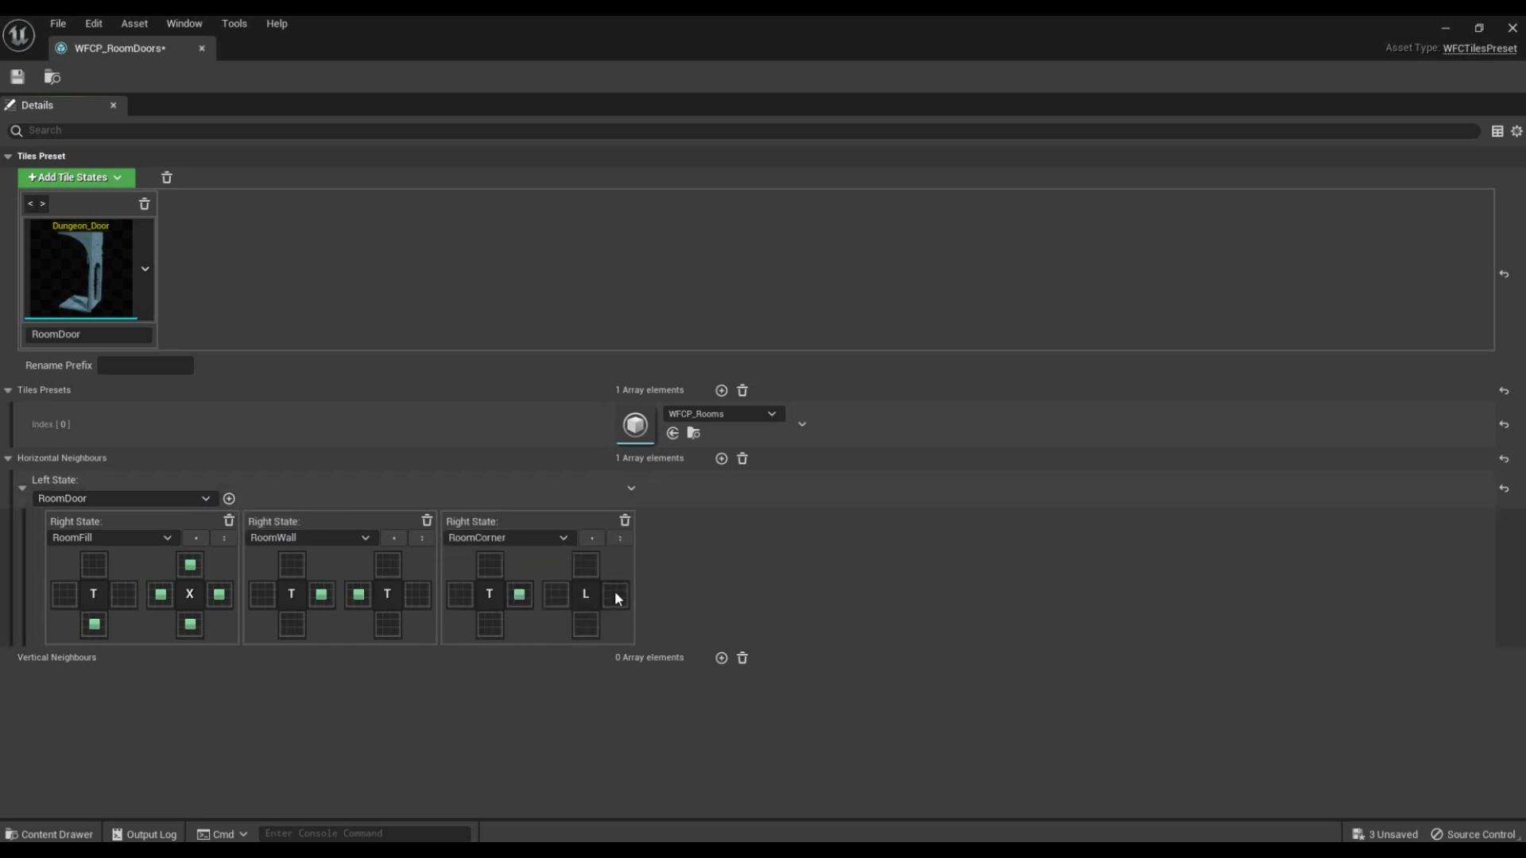
# Step: Add right states RoomInCorner (door right to corner top) and RoomDoor (top to top), then save and close the preset
pyautogui.click(229, 498)
pyautogui.click(669, 537)
pyautogui.click(679, 622)
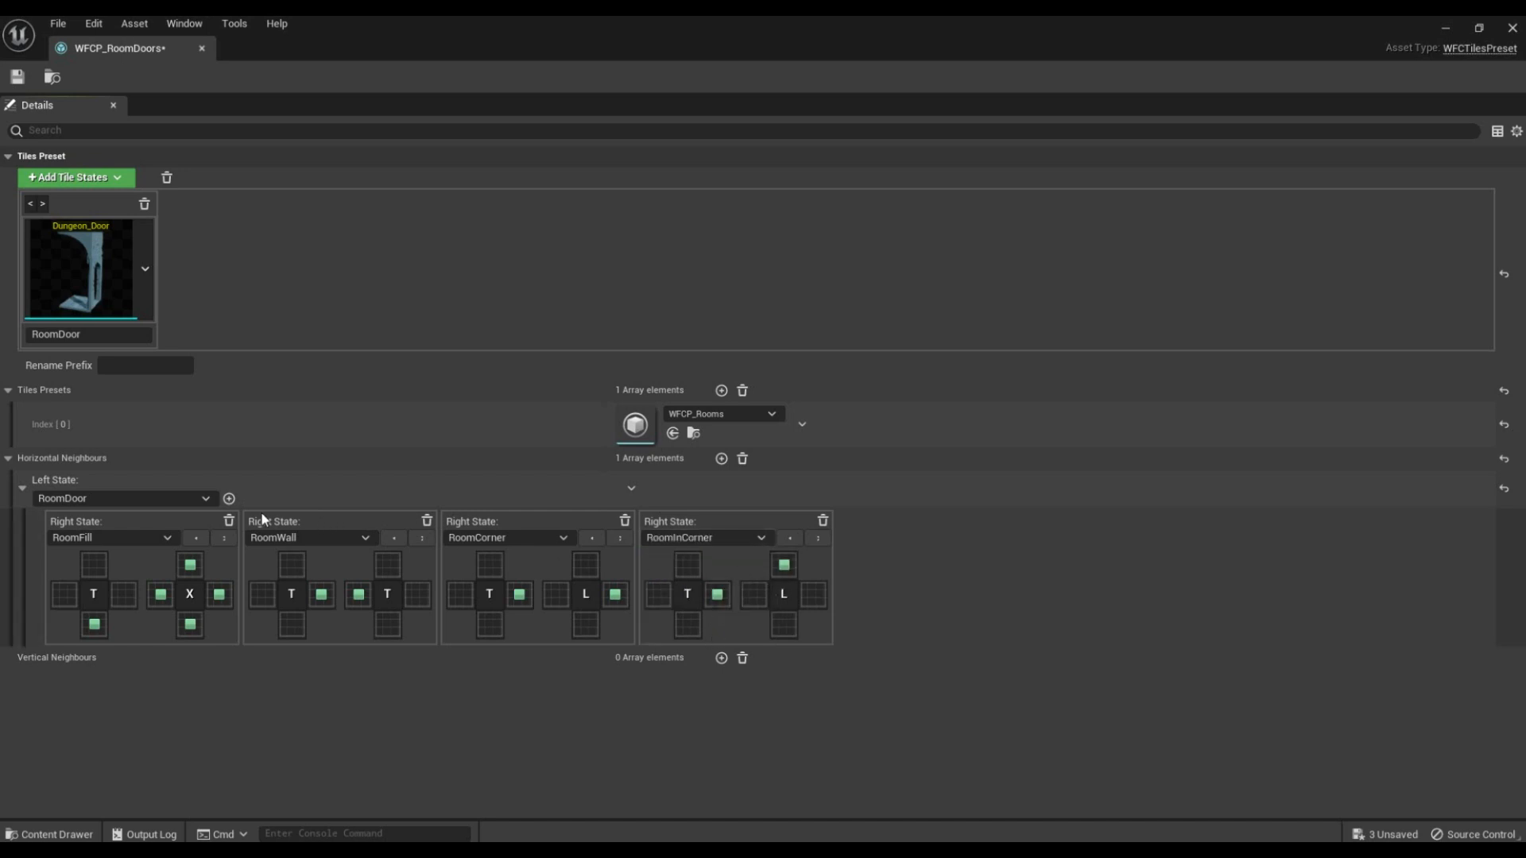
pyautogui.click(229, 498)
pyautogui.click(901, 539)
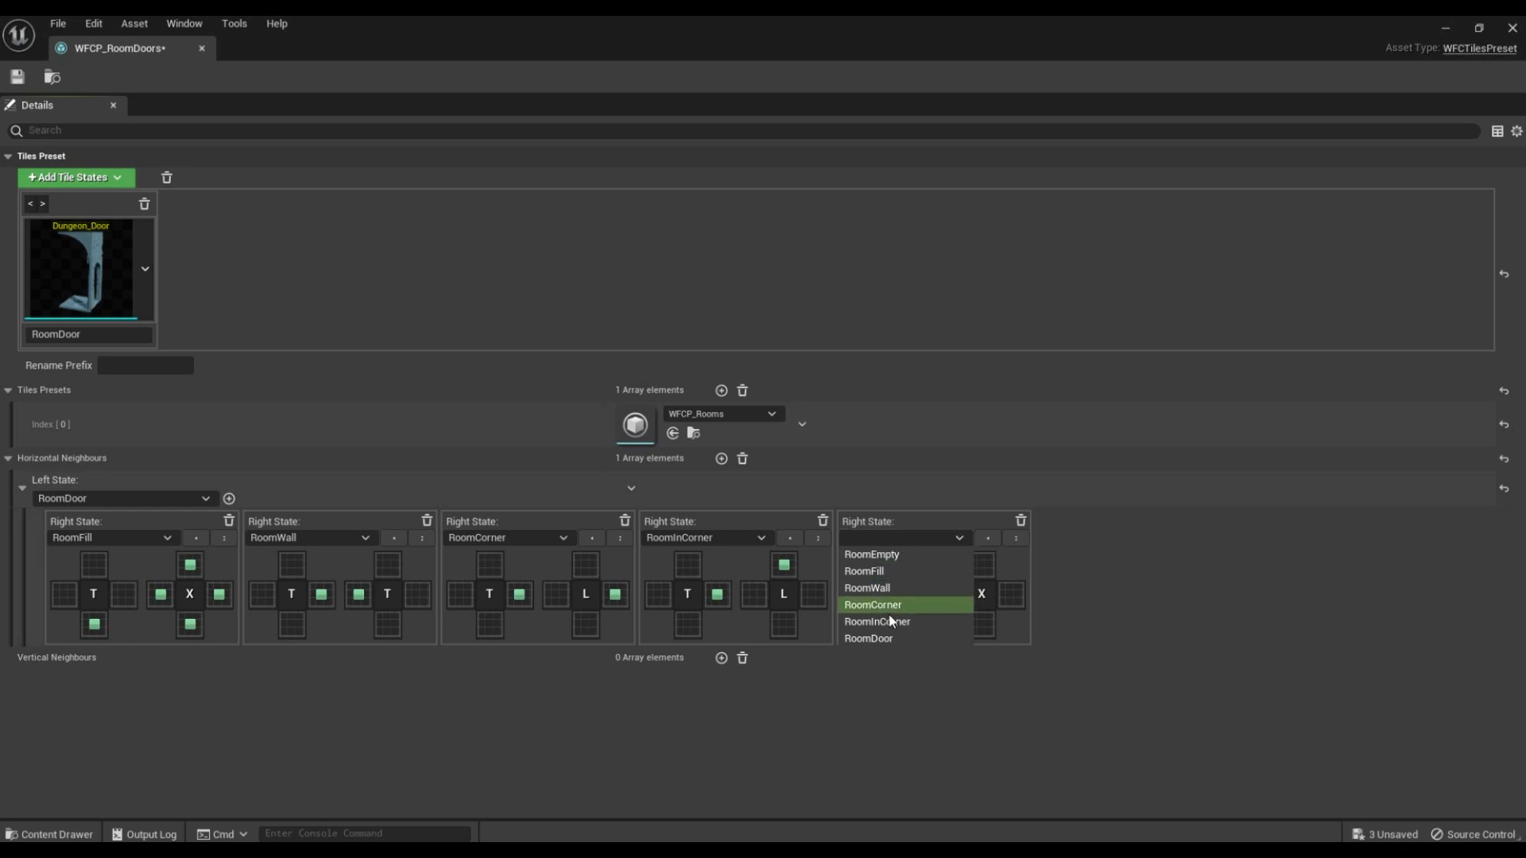
pyautogui.click(874, 638)
pyautogui.click(984, 569)
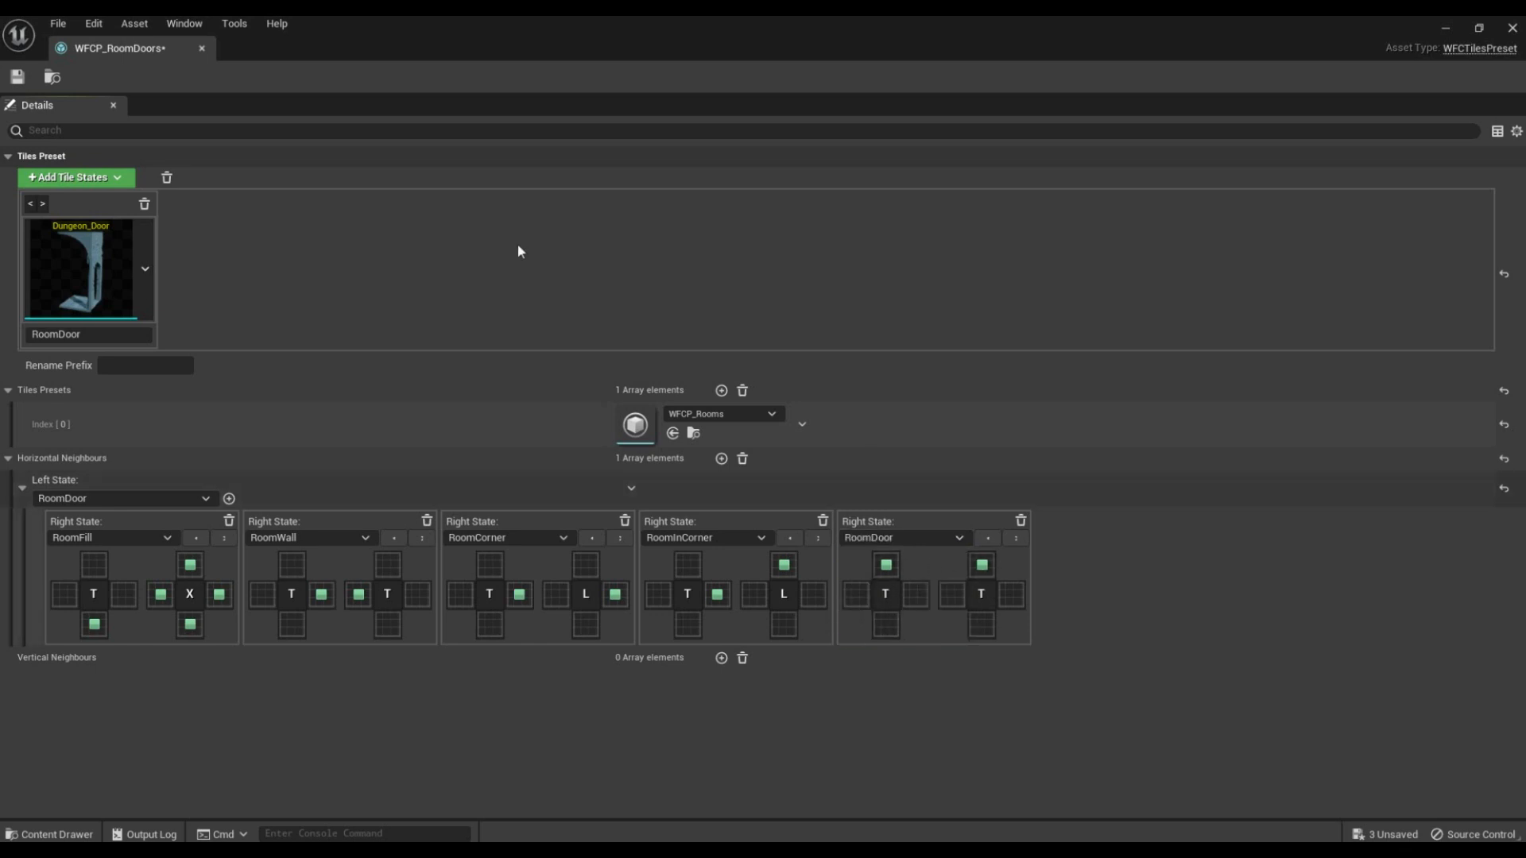
pyautogui.click(17, 77)
pyautogui.click(1513, 28)
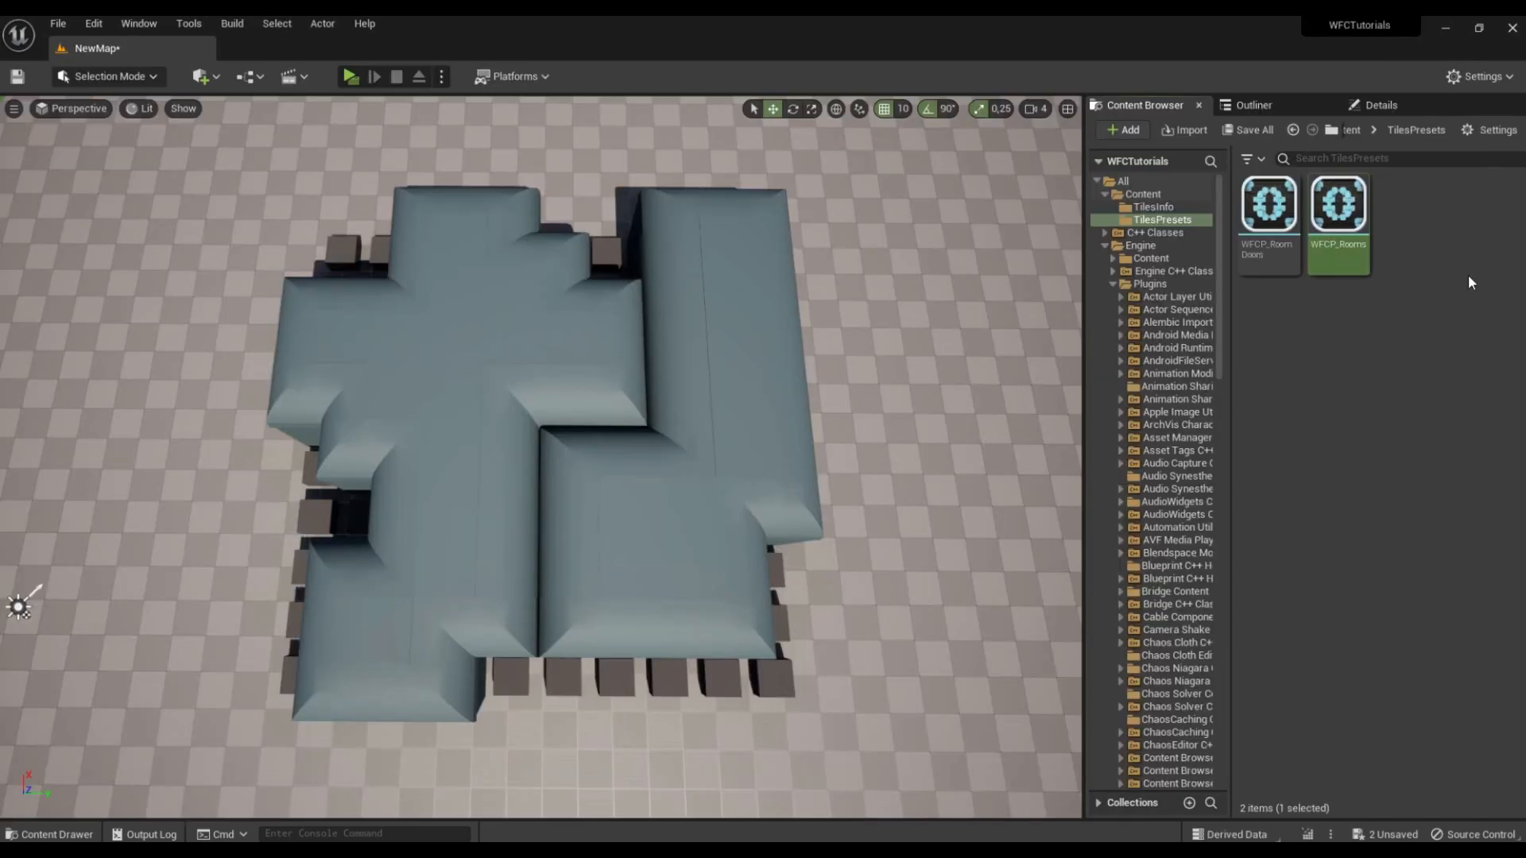
# Step: Create another WFC tiles preset named WFCP_MainRooms in the TilesPresets folder
pyautogui.rightClick(1469, 279)
pyautogui.moveTo(1333, 827)
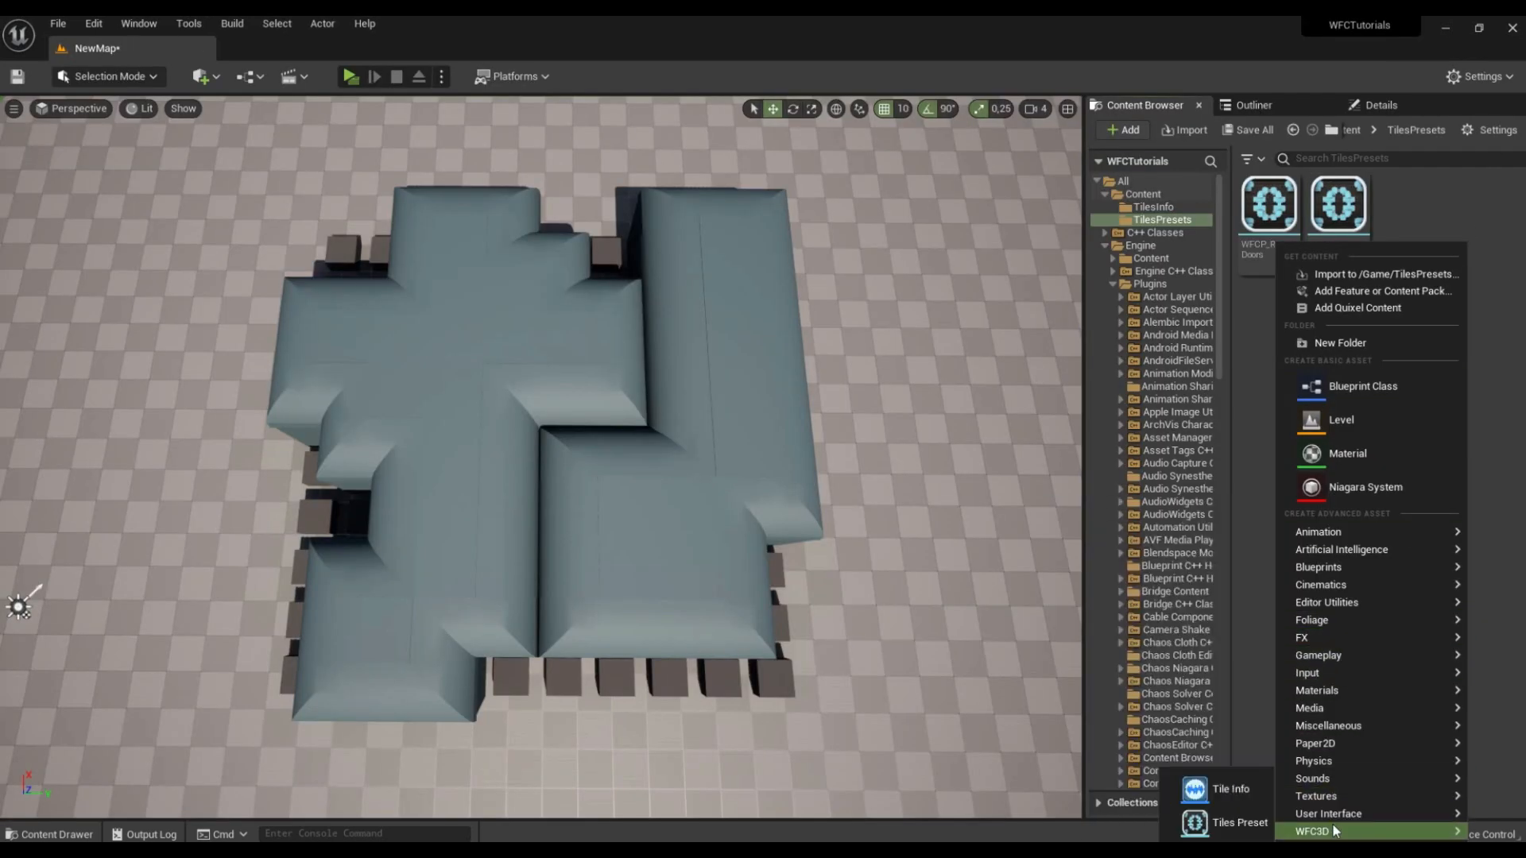
pyautogui.click(1240, 822)
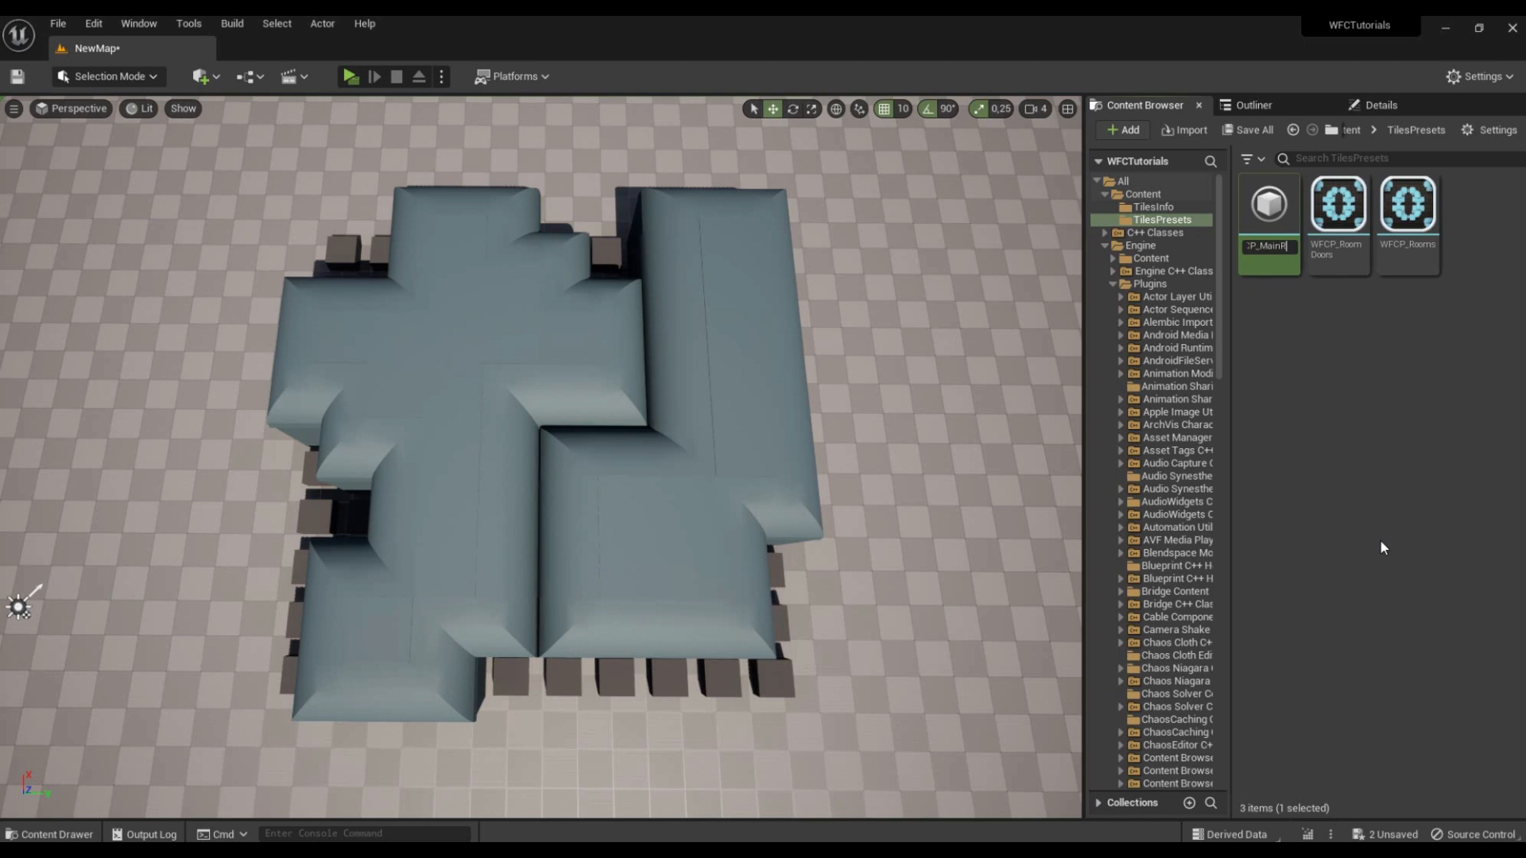
pyautogui.press('Return')
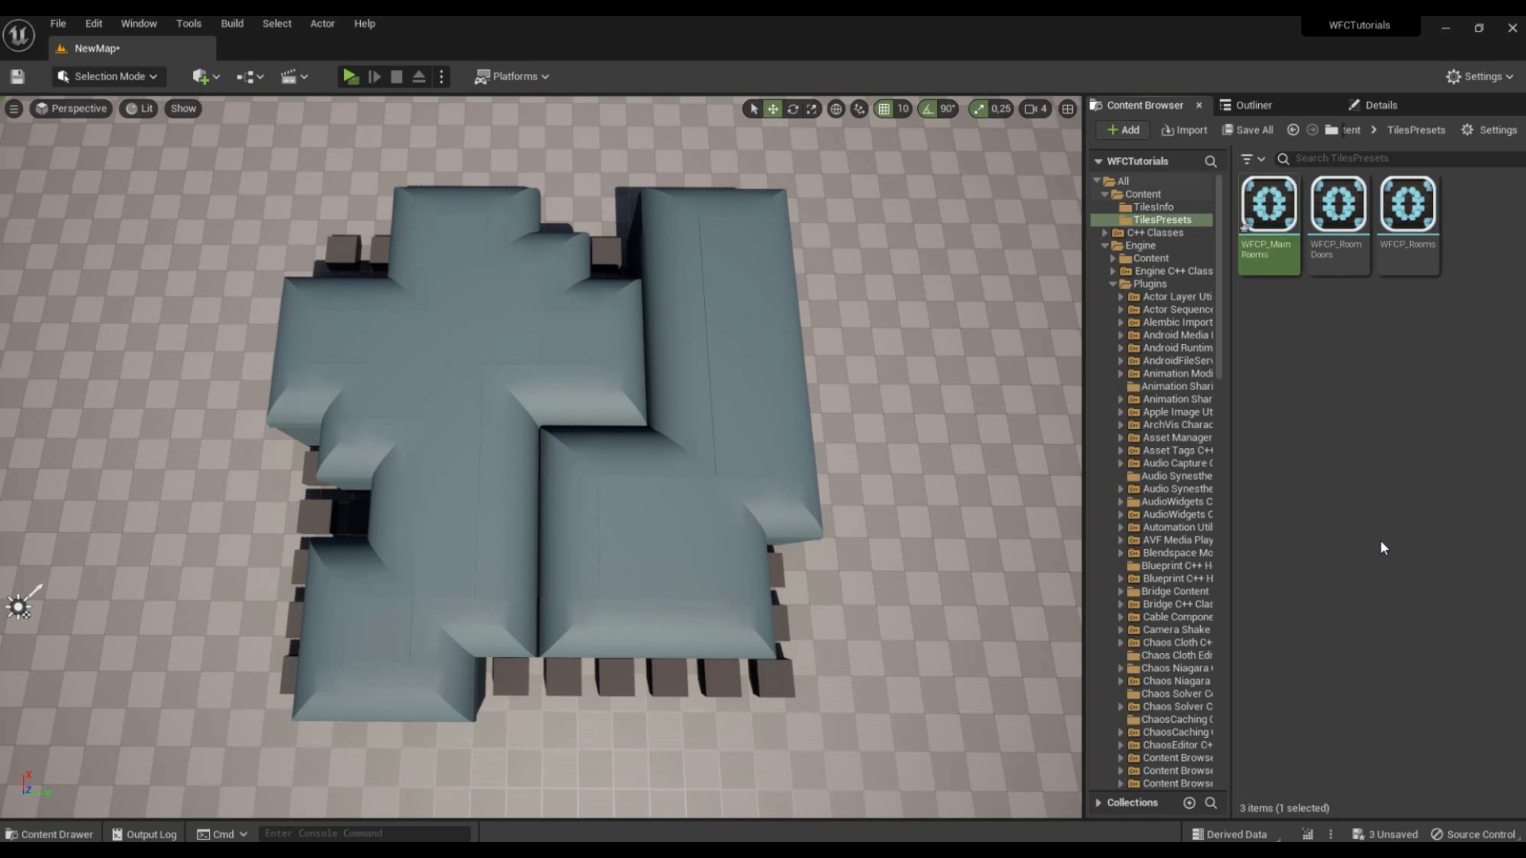
# Step: Add WFCP_Rooms and WFCP_RoomDoors as the two nested tiles presets of WFCP_MainRooms, and save the asset
pyautogui.doubleClick(1265, 230)
pyautogui.click(721, 390)
pyautogui.click(721, 390)
pyautogui.moveTo(867, 57); pyautogui.dragTo(556, 106)
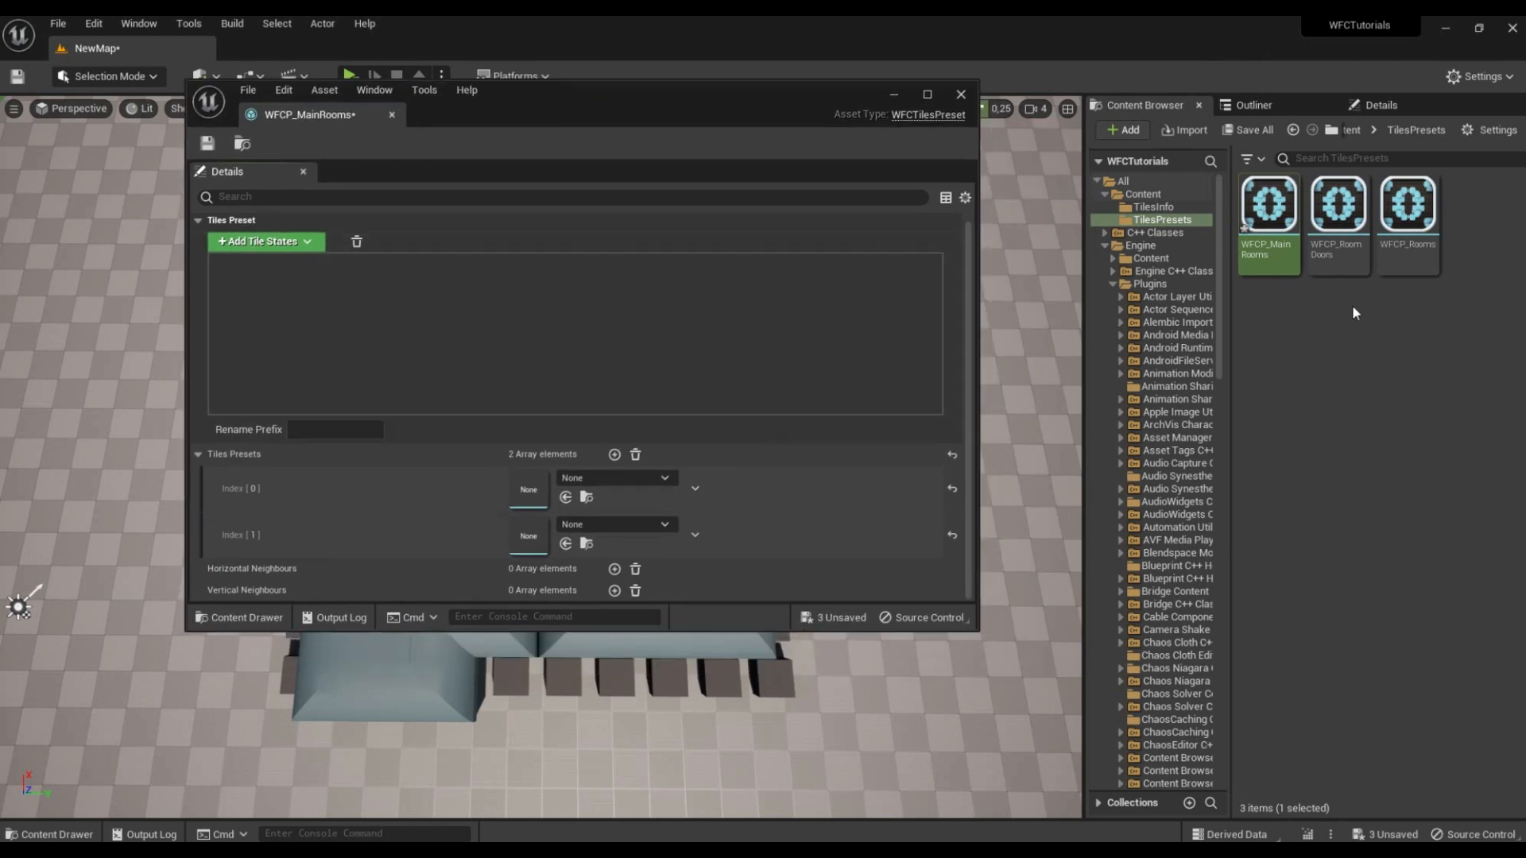
pyautogui.moveTo(1407, 208); pyautogui.dragTo(561, 486)
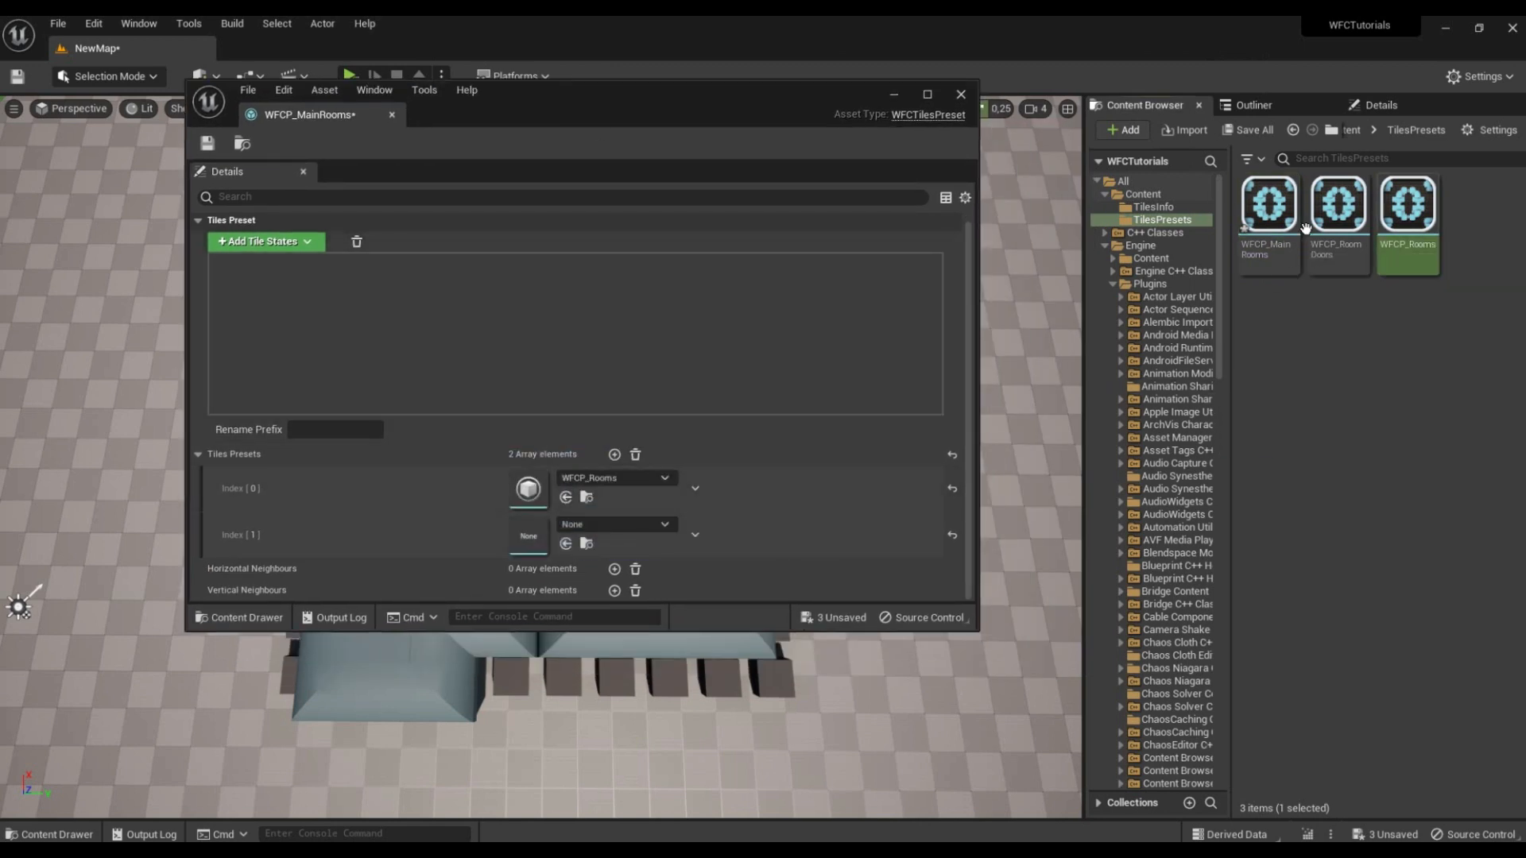
pyautogui.moveTo(1338, 208); pyautogui.dragTo(587, 530)
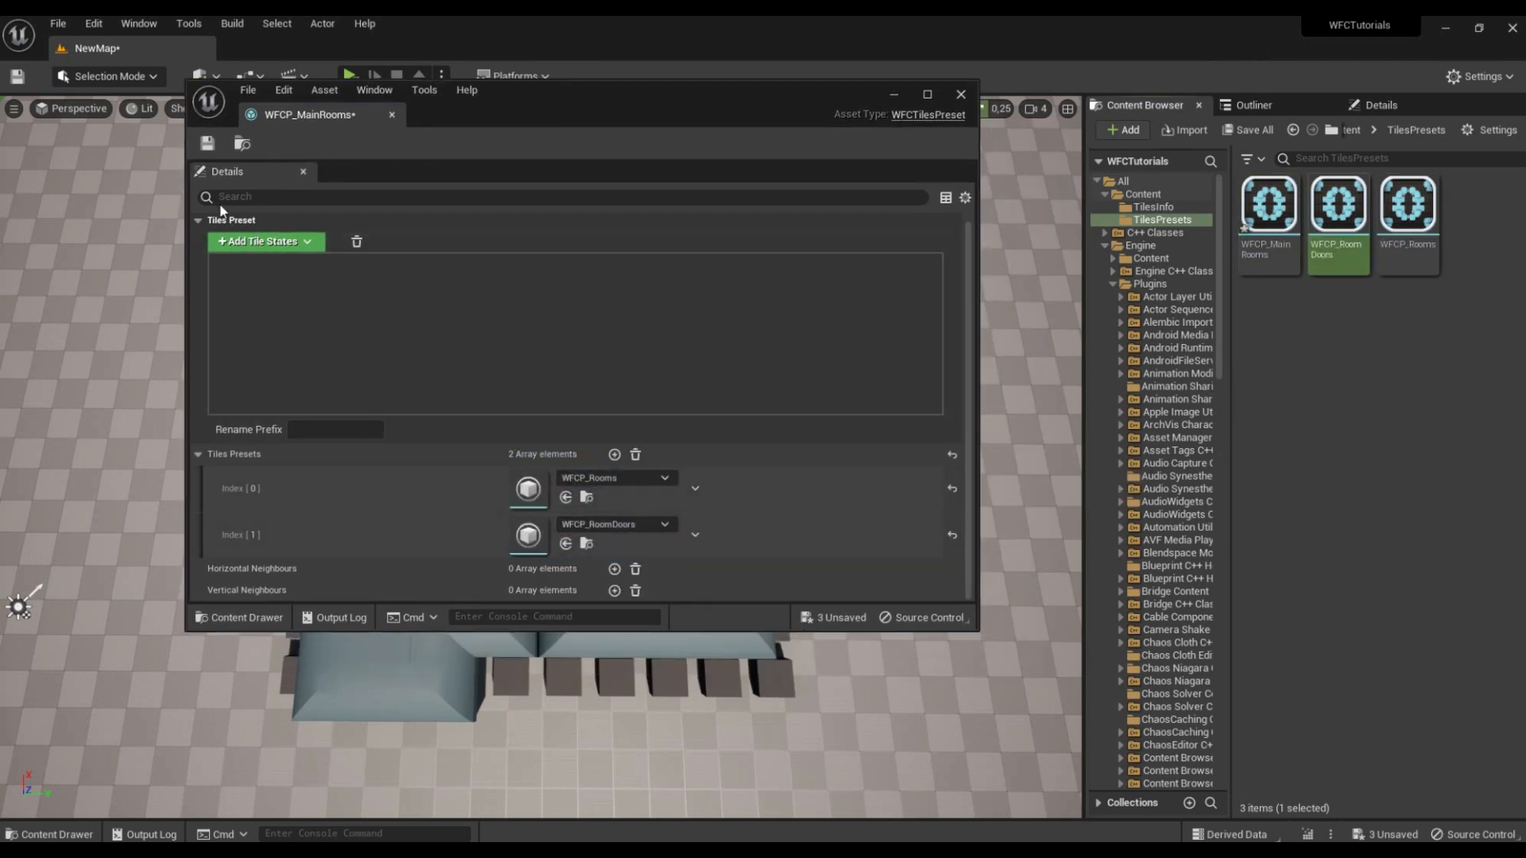
pyautogui.hotkey('ctrl', 's')
pyautogui.click(966, 93)
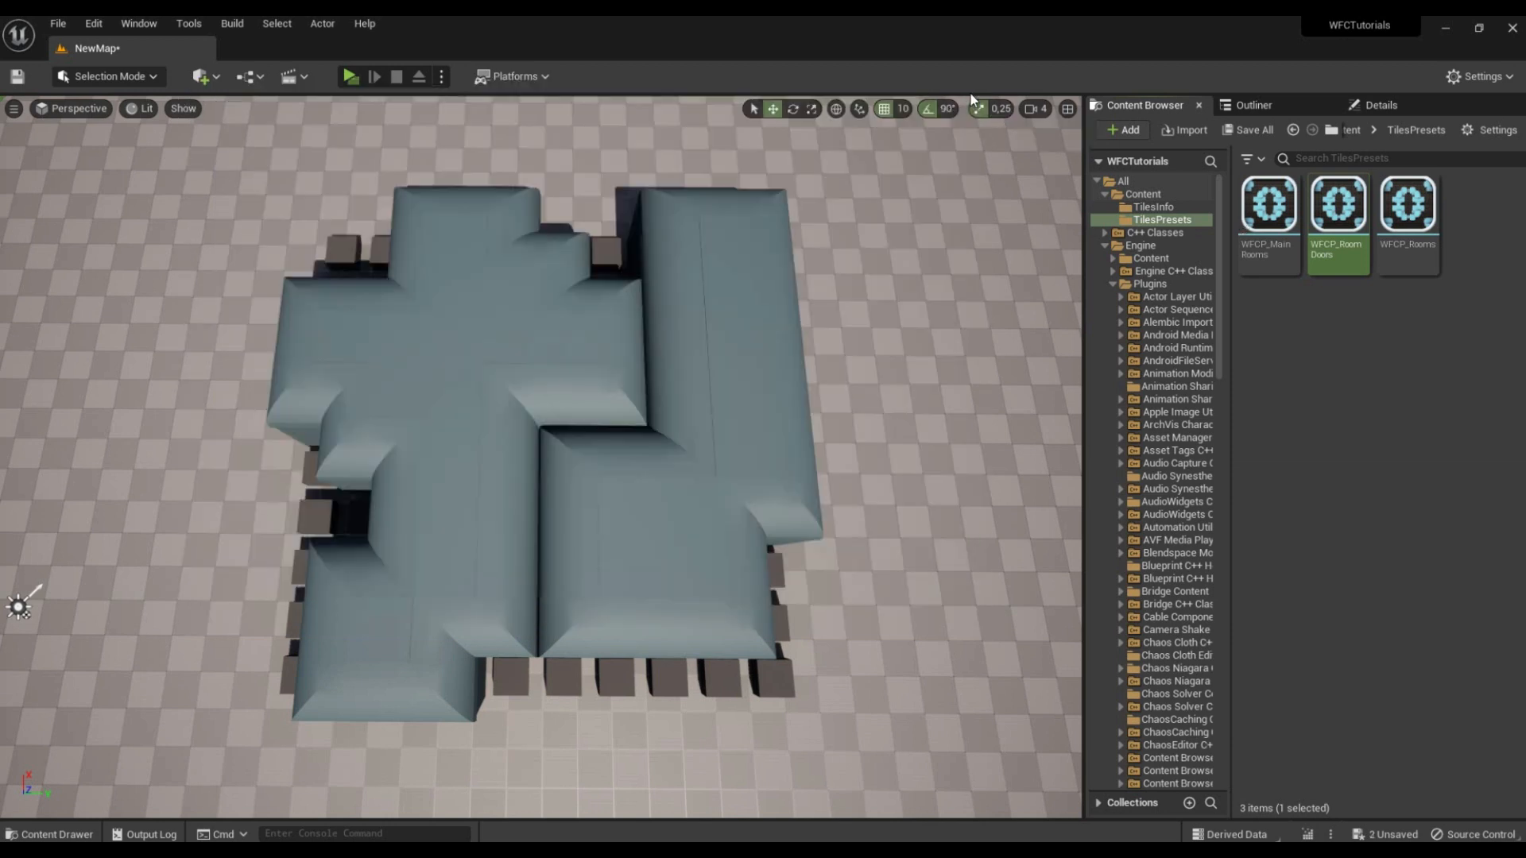
# Step: Assign WFCP_MainRooms as the tiles preset of the BP_WFCActor in the level and generate the WFC rooms
pyautogui.click(731, 427)
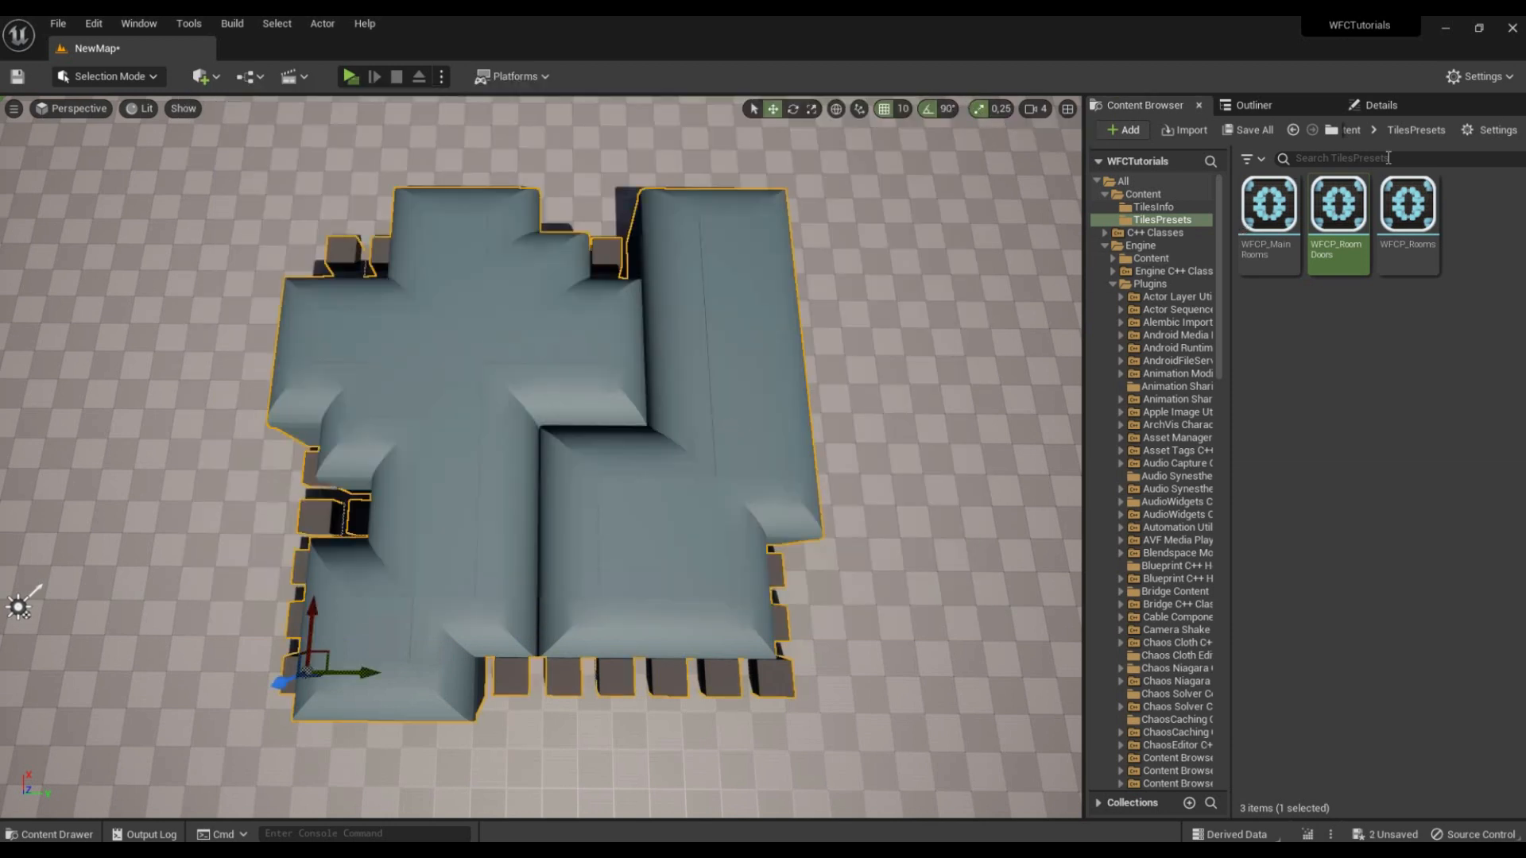
pyautogui.click(1381, 105)
pyautogui.click(1145, 107)
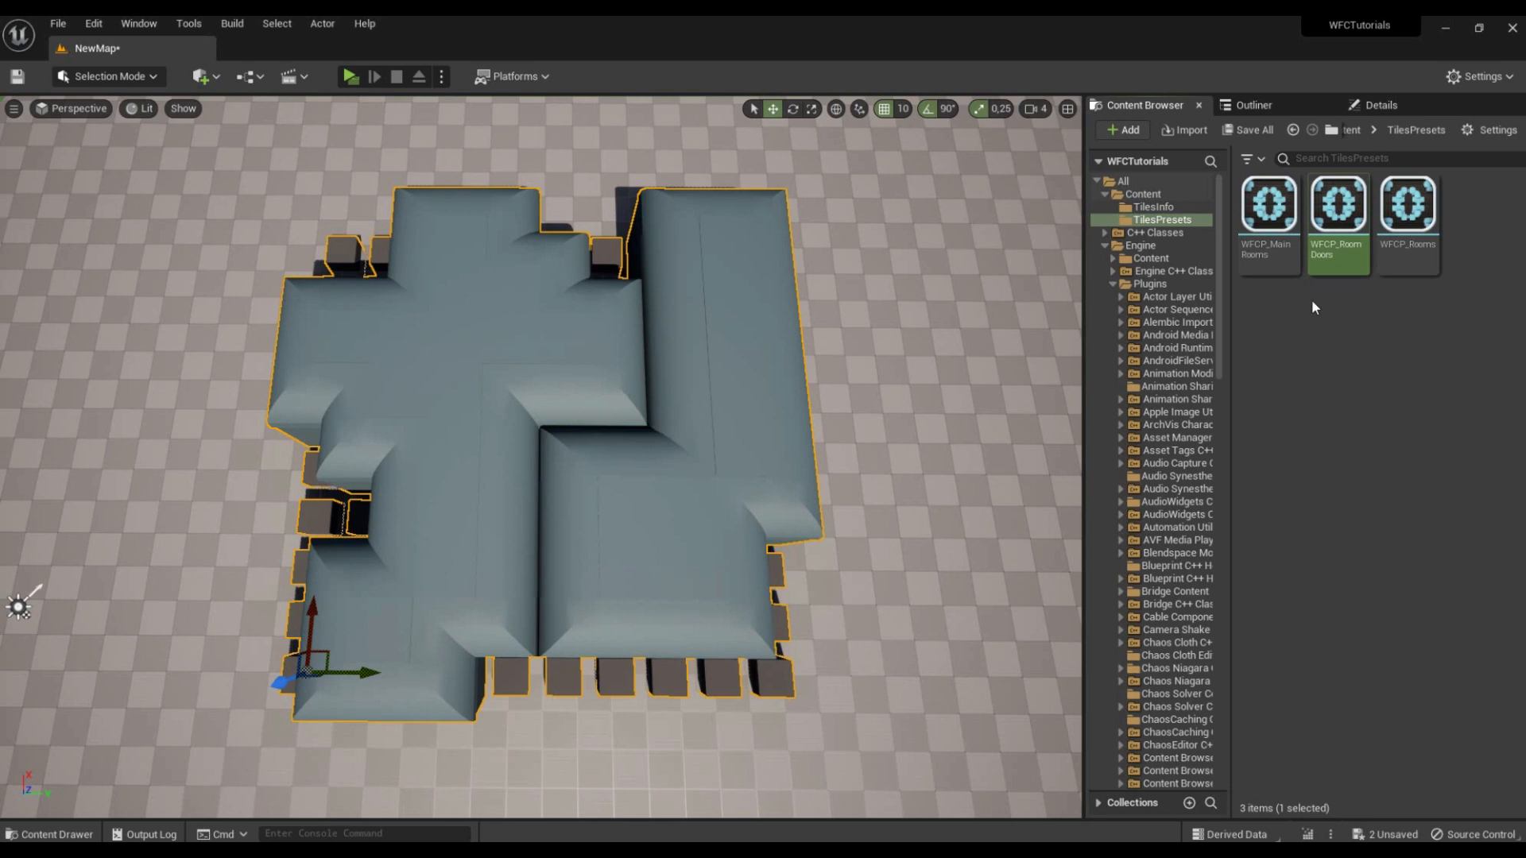
pyautogui.moveTo(1272, 238); pyautogui.dragTo(1288, 531)
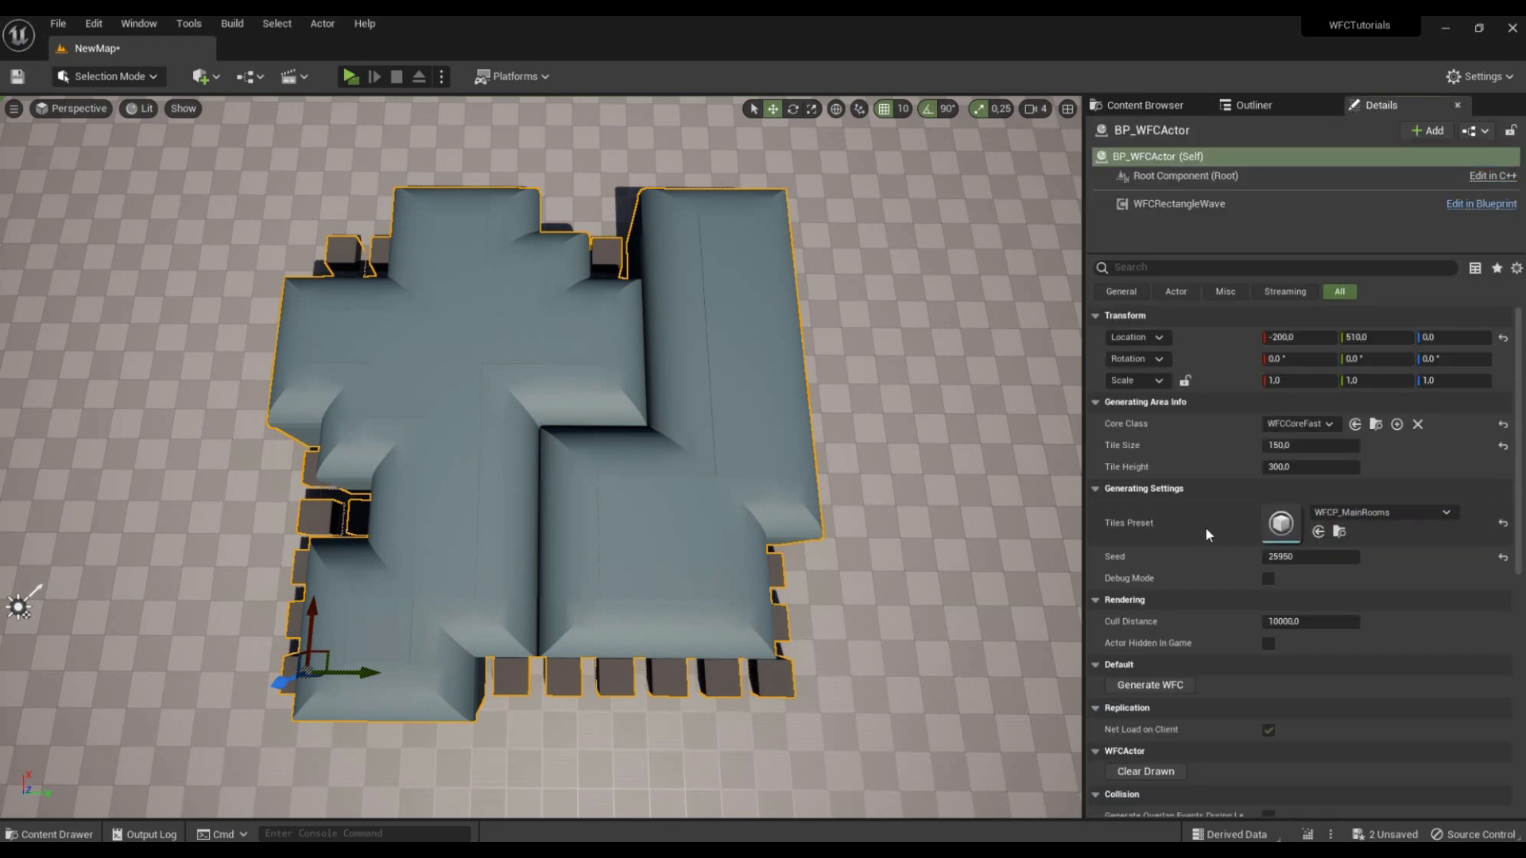
pyautogui.click(1167, 684)
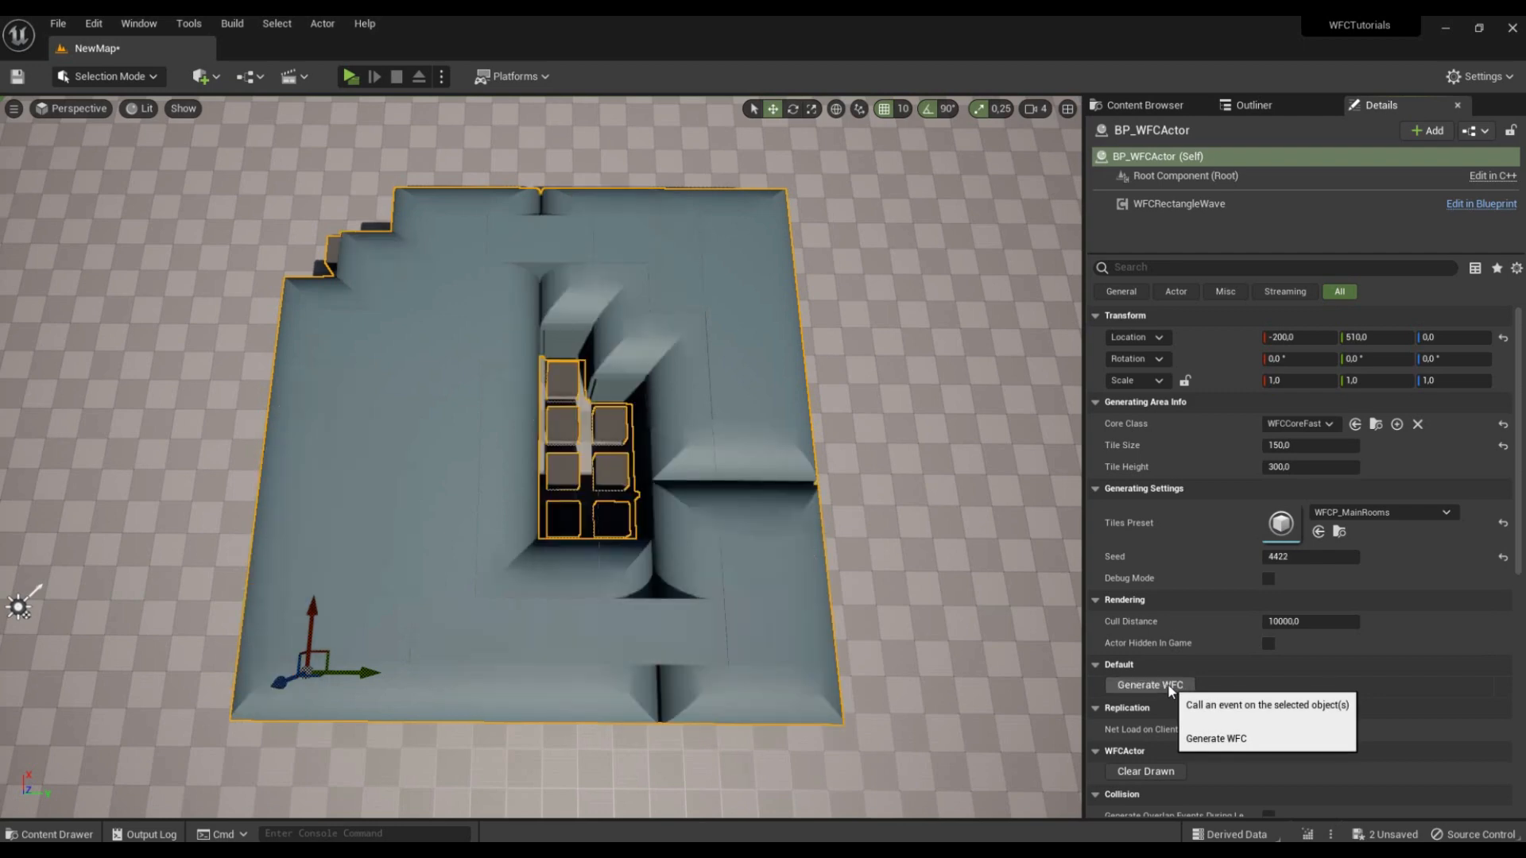
# Step: Inspect the generated rooms in the level, both from inside and from above
pyautogui.moveTo(541, 457); pyautogui.dragTo(699, 389, button='right')
pyautogui.press('w')
pyautogui.press('s')
pyautogui.press('w')
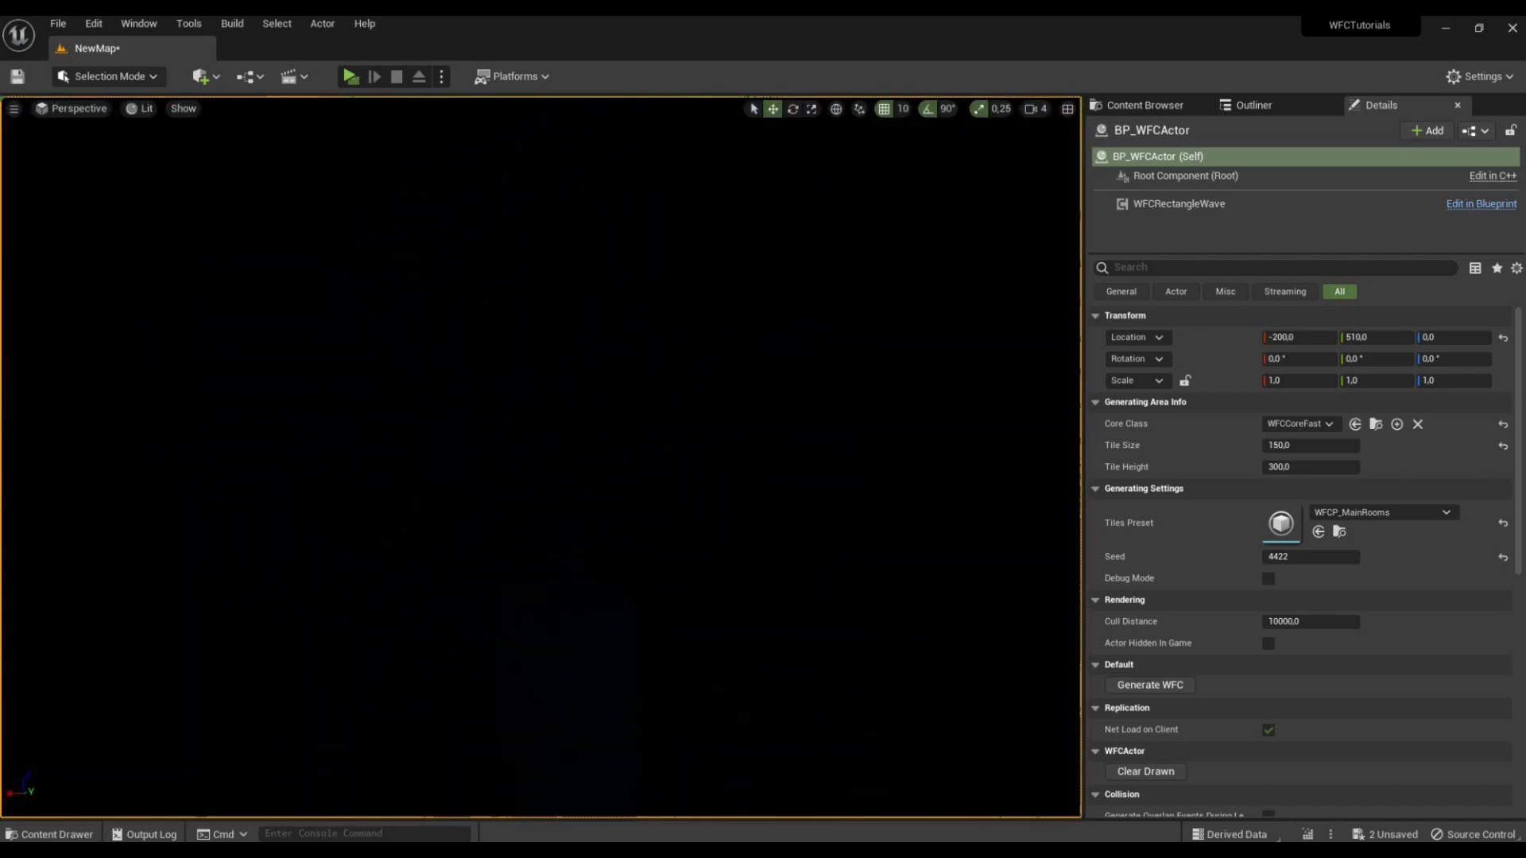
pyautogui.press('f')
pyautogui.moveTo(540, 457); pyautogui.dragTo(646, 449, button='right')
pyautogui.press('s')
pyautogui.press('w')
pyautogui.press('s')
# Step: Create a folder named BP in the Content folder and open it
pyautogui.click(1188, 108)
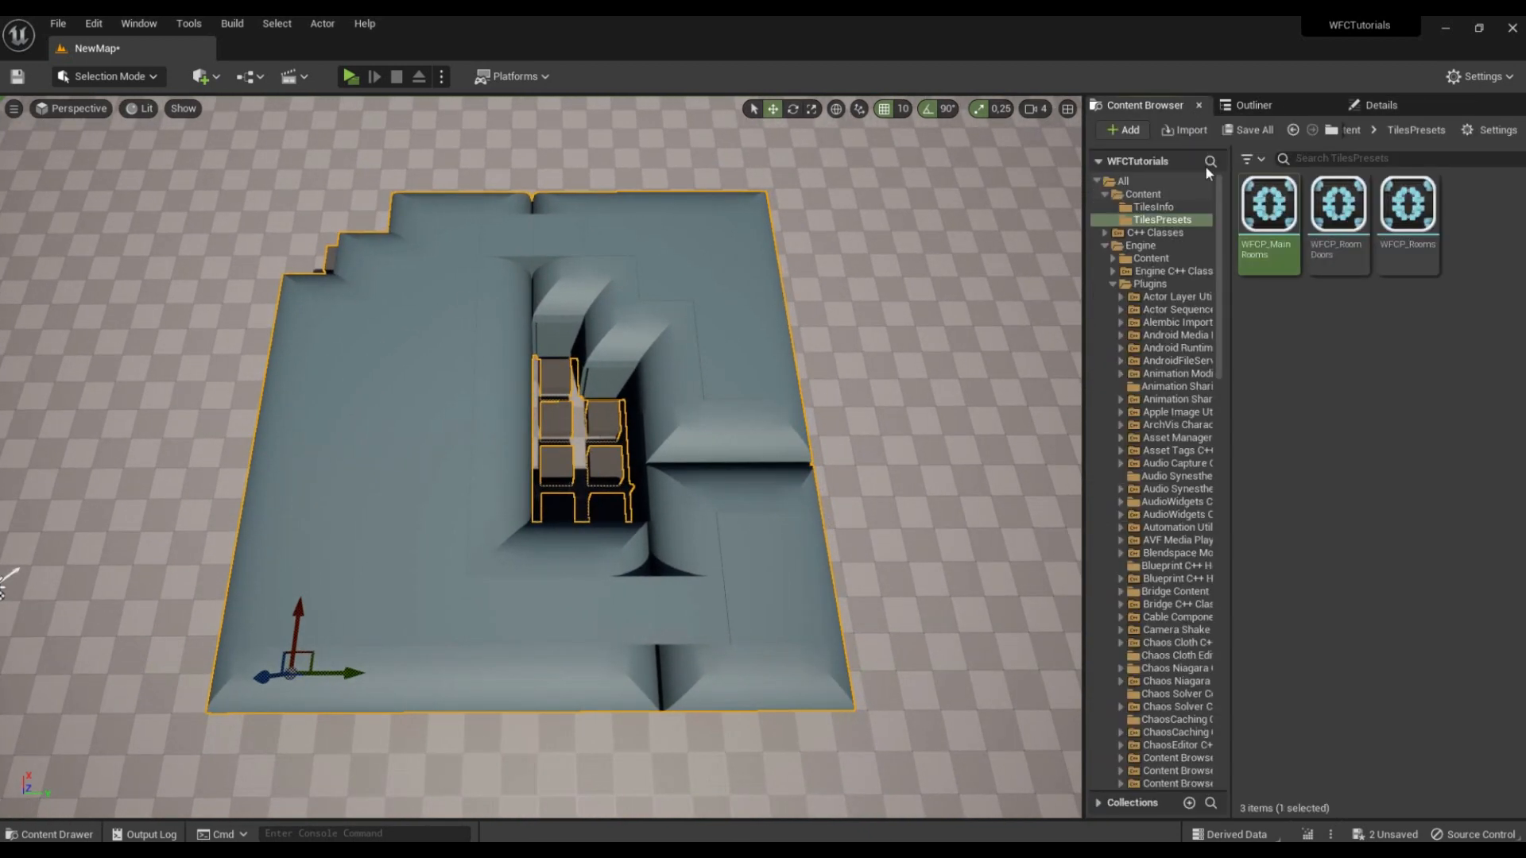
pyautogui.click(1143, 194)
pyautogui.rightClick(1345, 499)
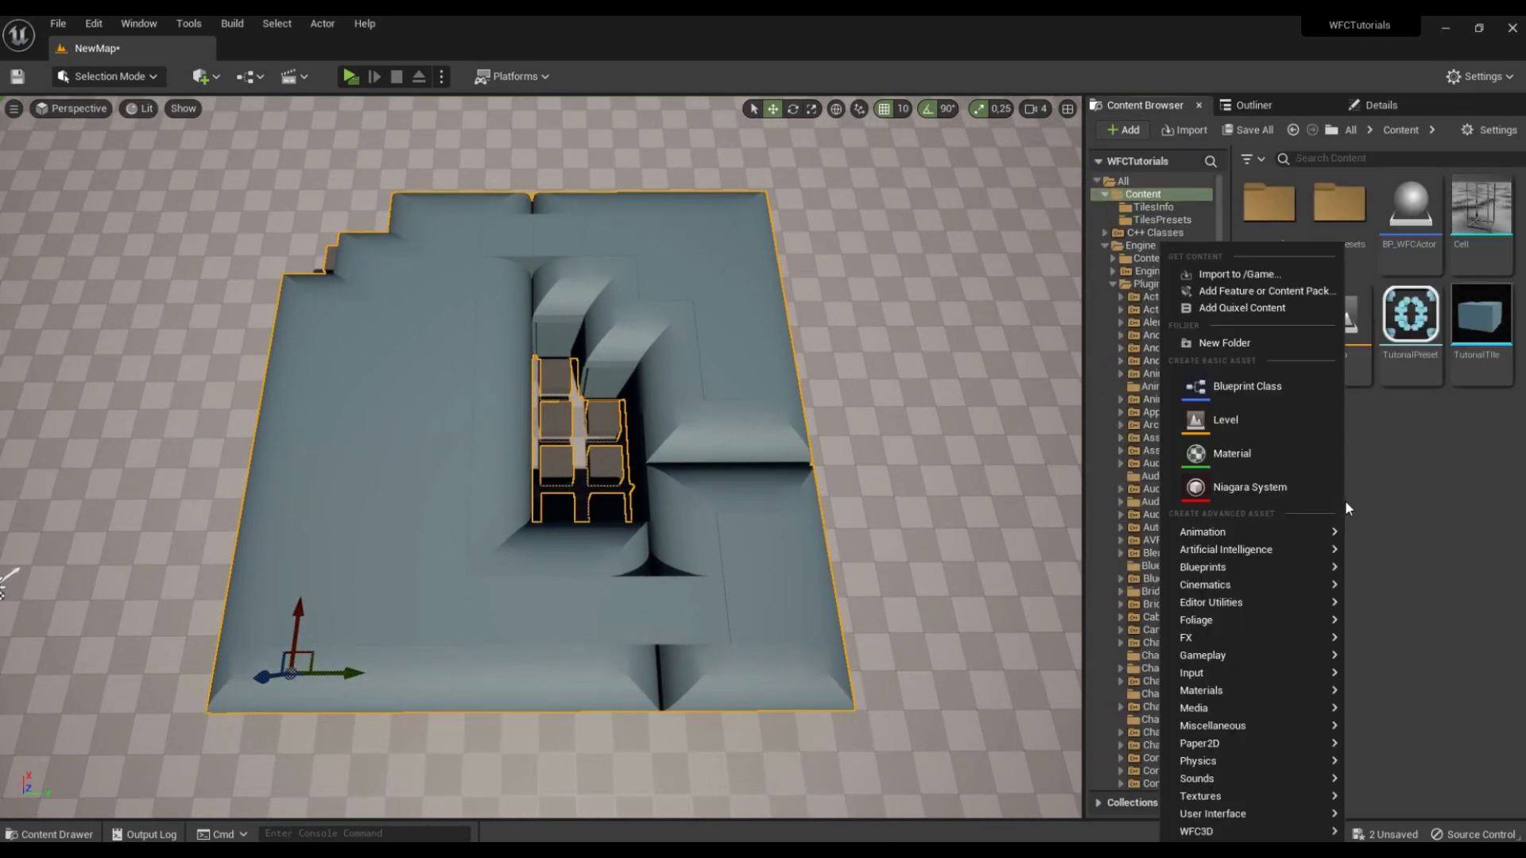
pyautogui.click(1272, 345)
pyautogui.write('BP')
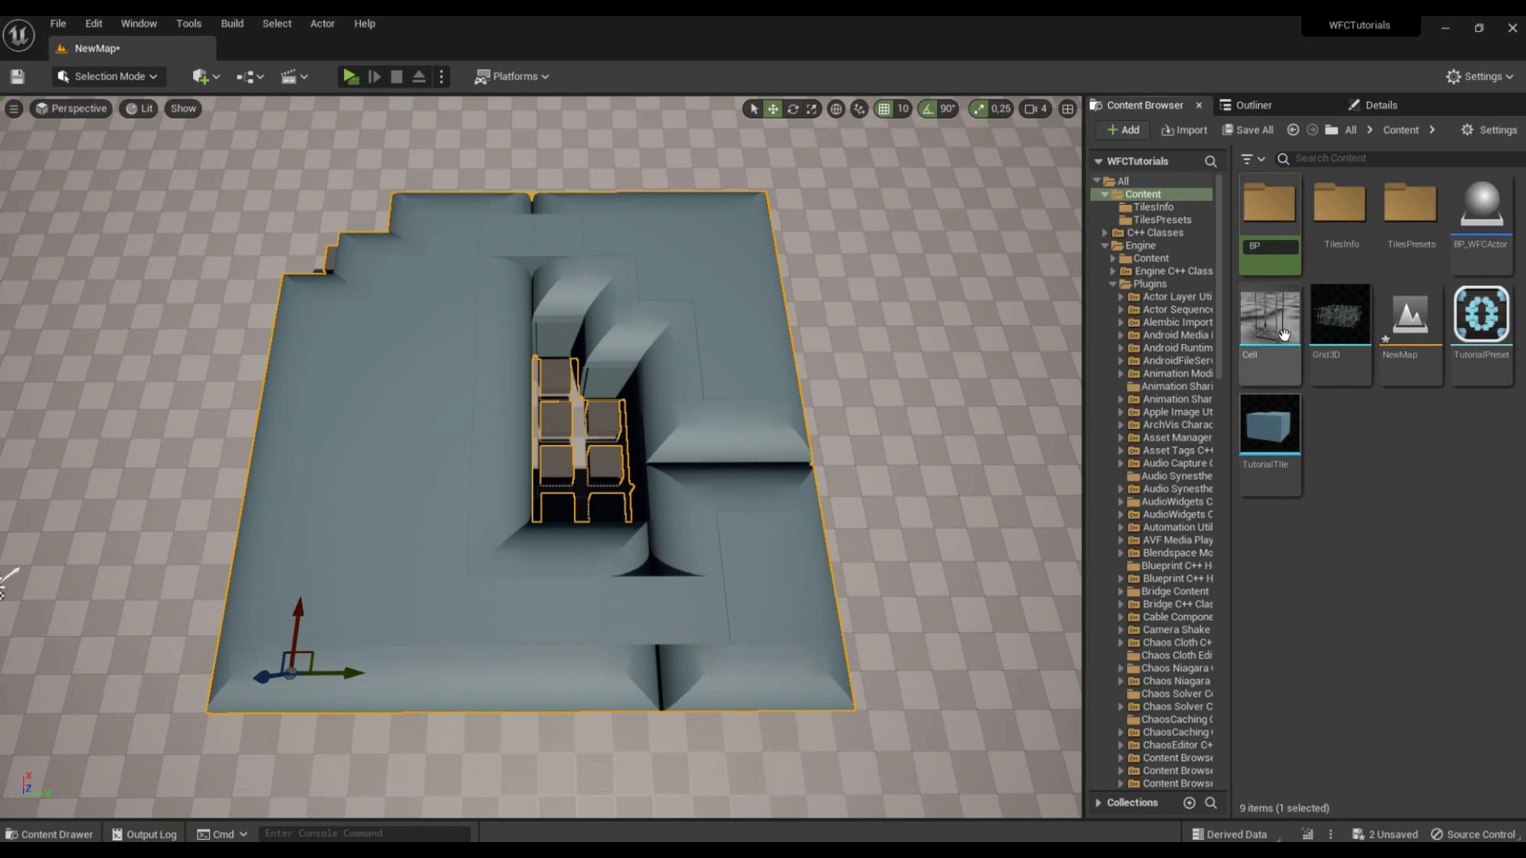
pyautogui.press('Return')
pyautogui.doubleClick(1271, 230)
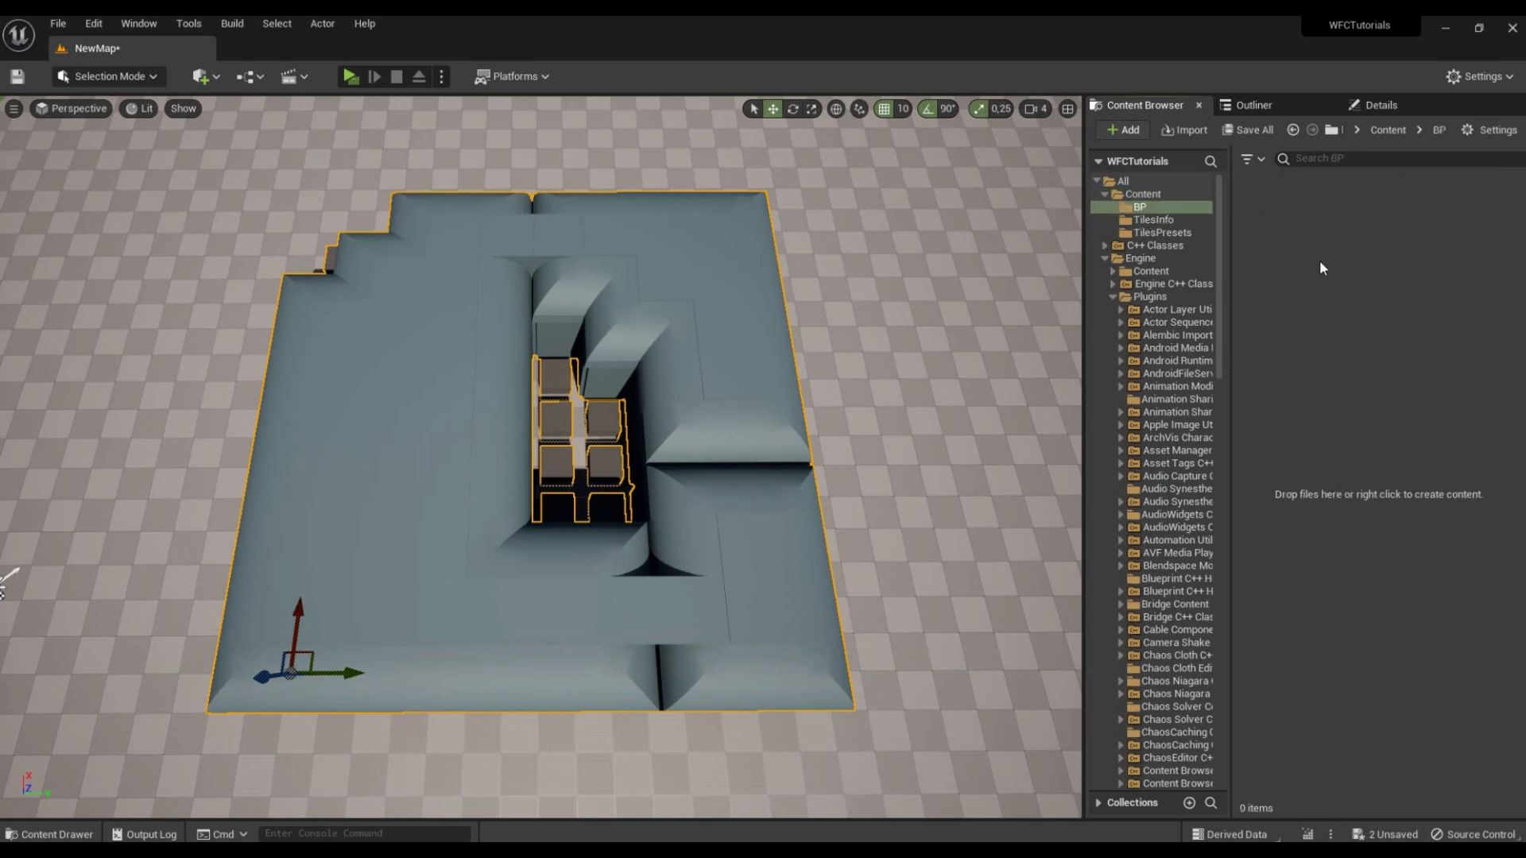
# Step: Create a Blueprint class with Actor as parent in the BP folder and name it BP_Light
pyautogui.rightClick(1320, 254)
pyautogui.click(1422, 386)
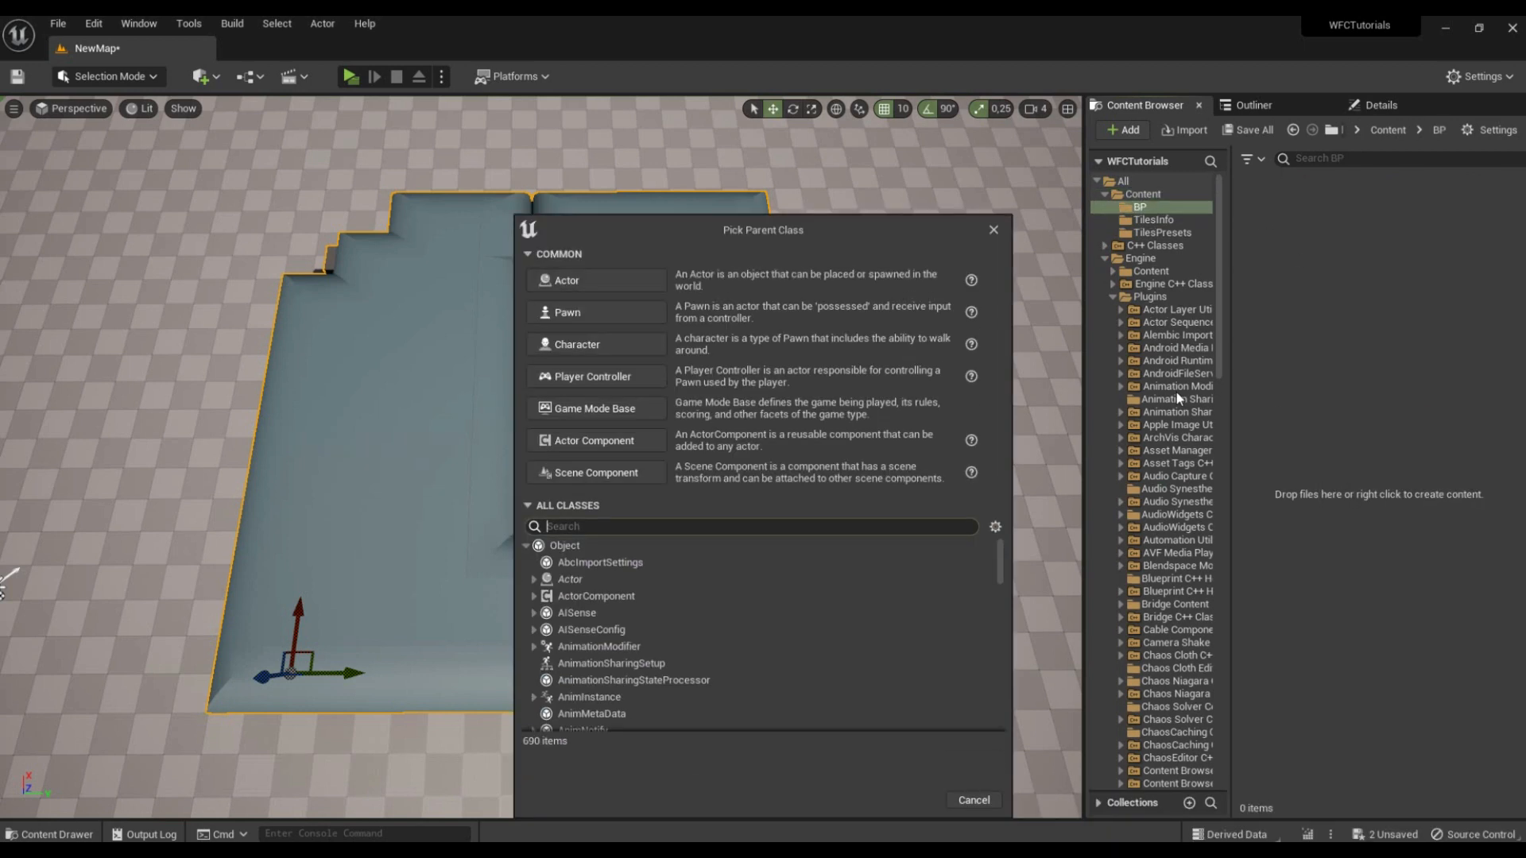
pyautogui.click(598, 278)
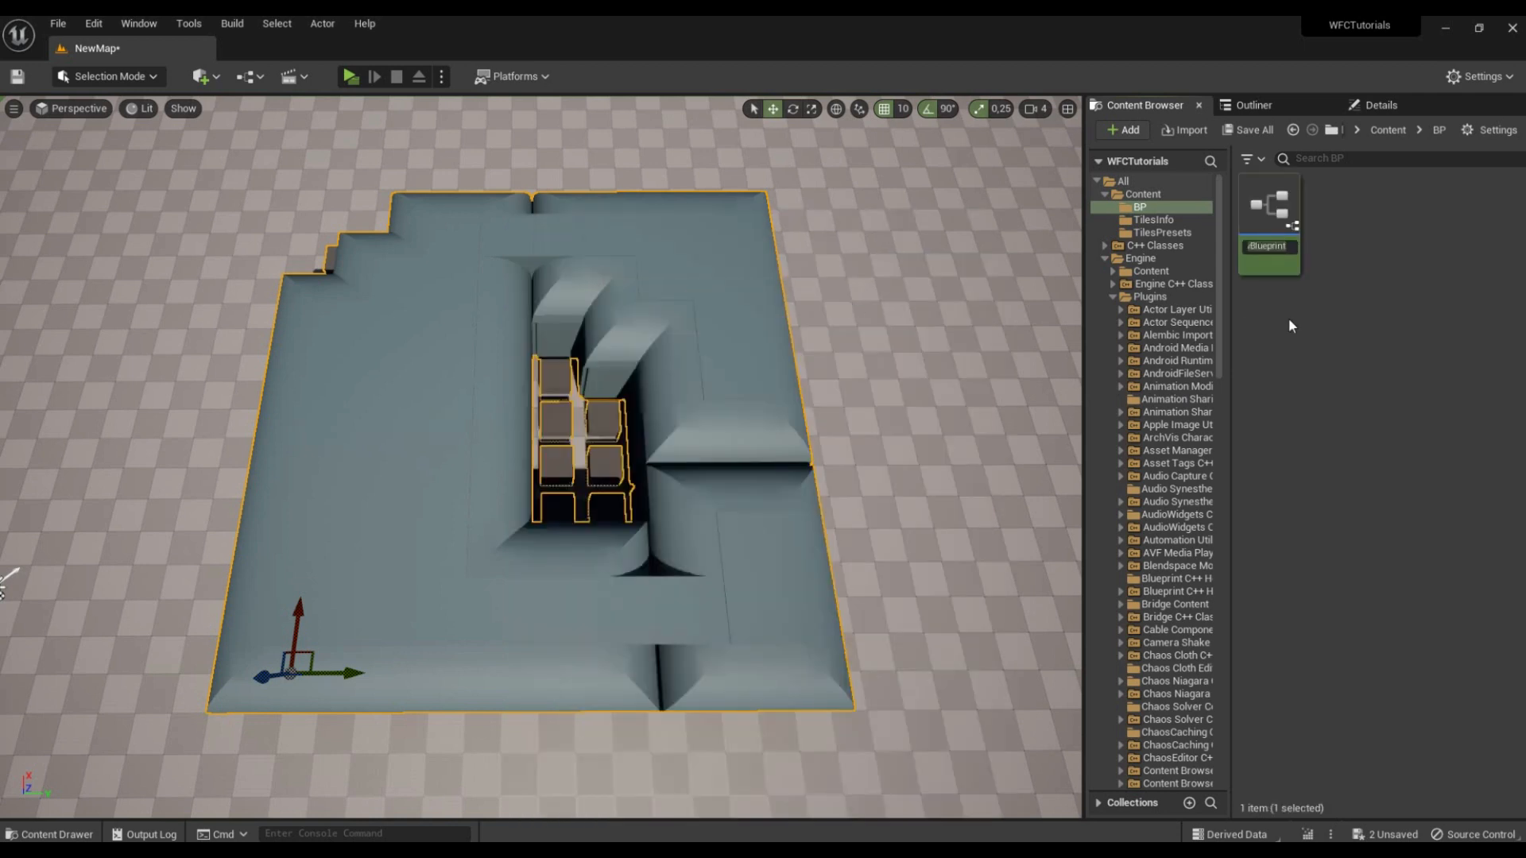
pyautogui.write('BP_Light')
pyautogui.press('Return')
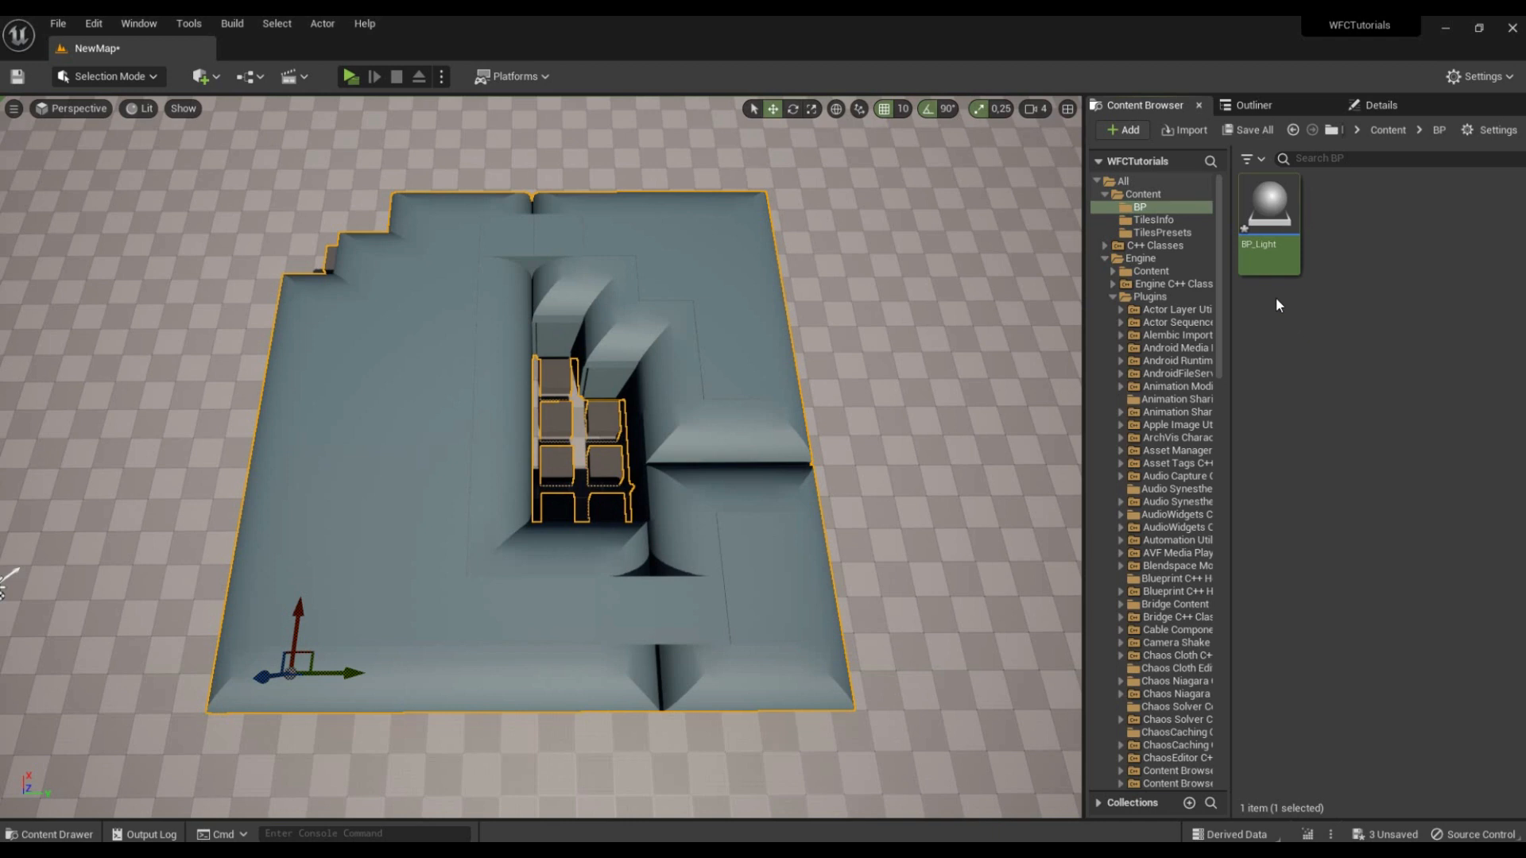
# Step: Open BP_Light, add a Point Light component and raise it to a Z location of 200
pyautogui.doubleClick(1266, 215)
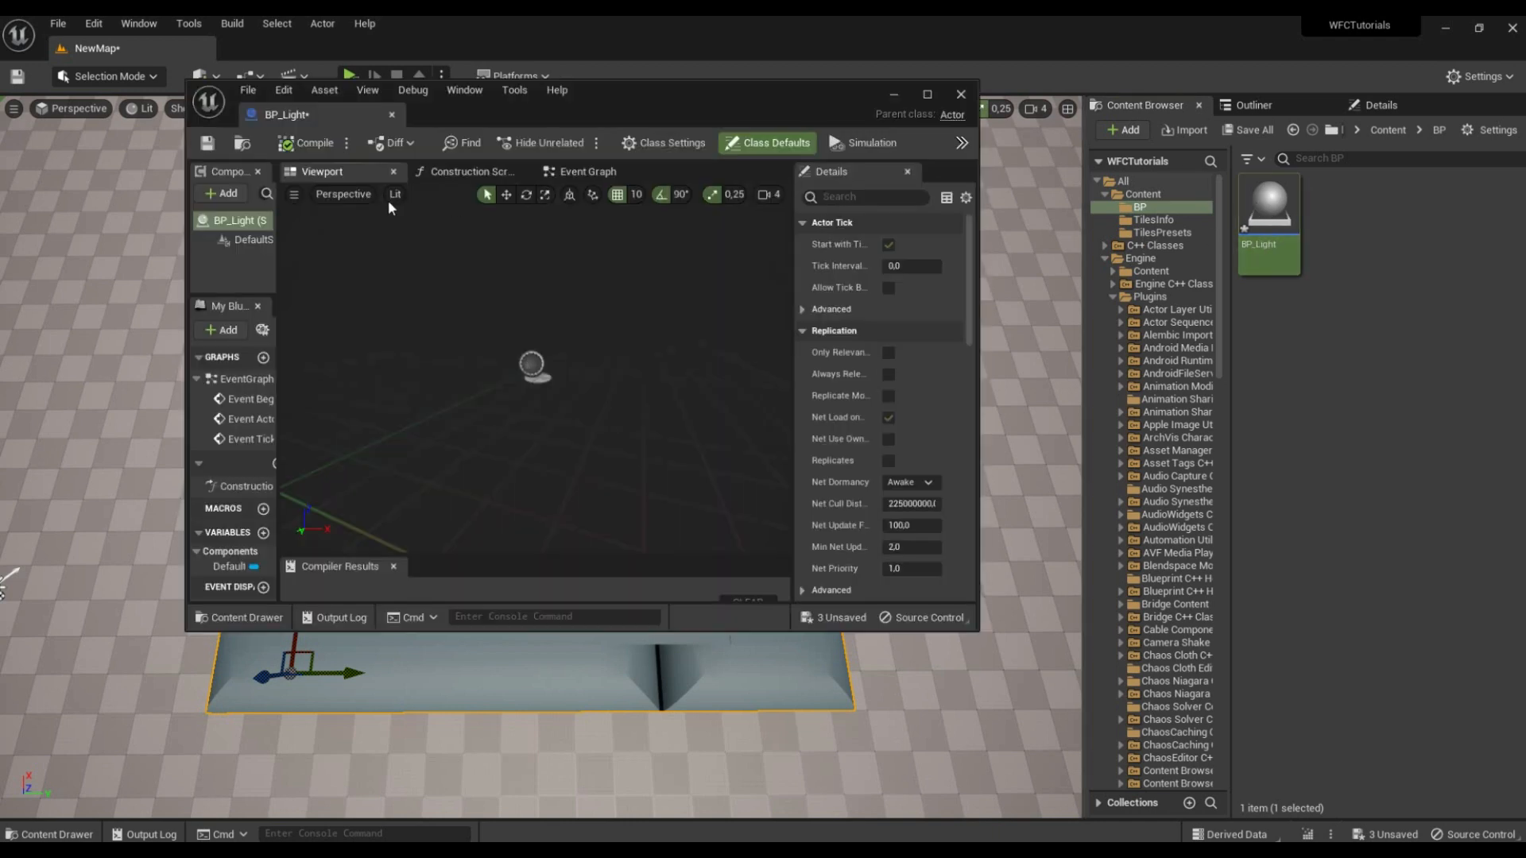
pyautogui.click(212, 192)
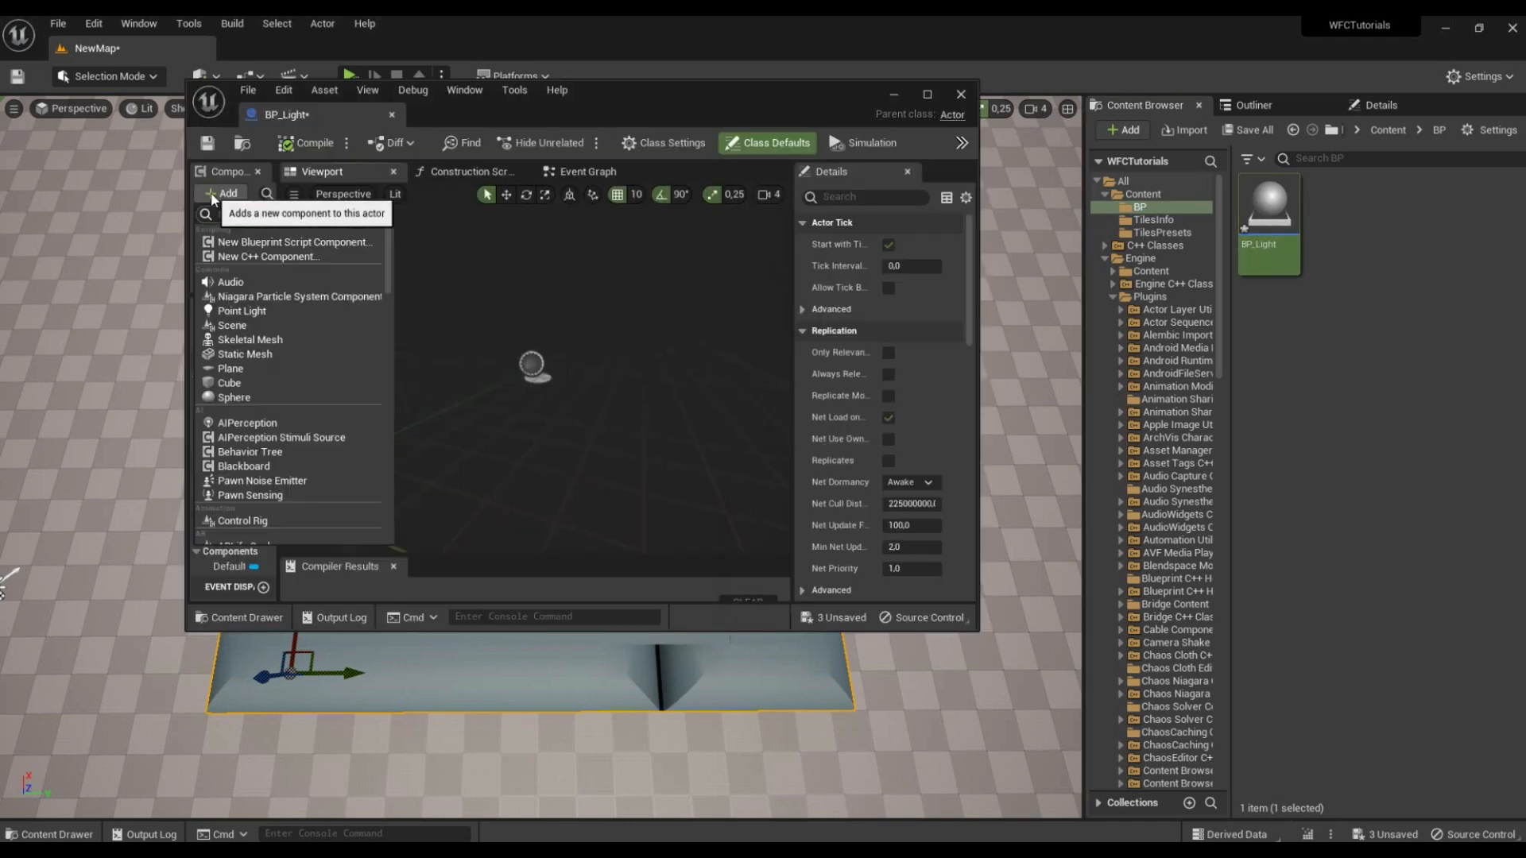
pyautogui.click(254, 308)
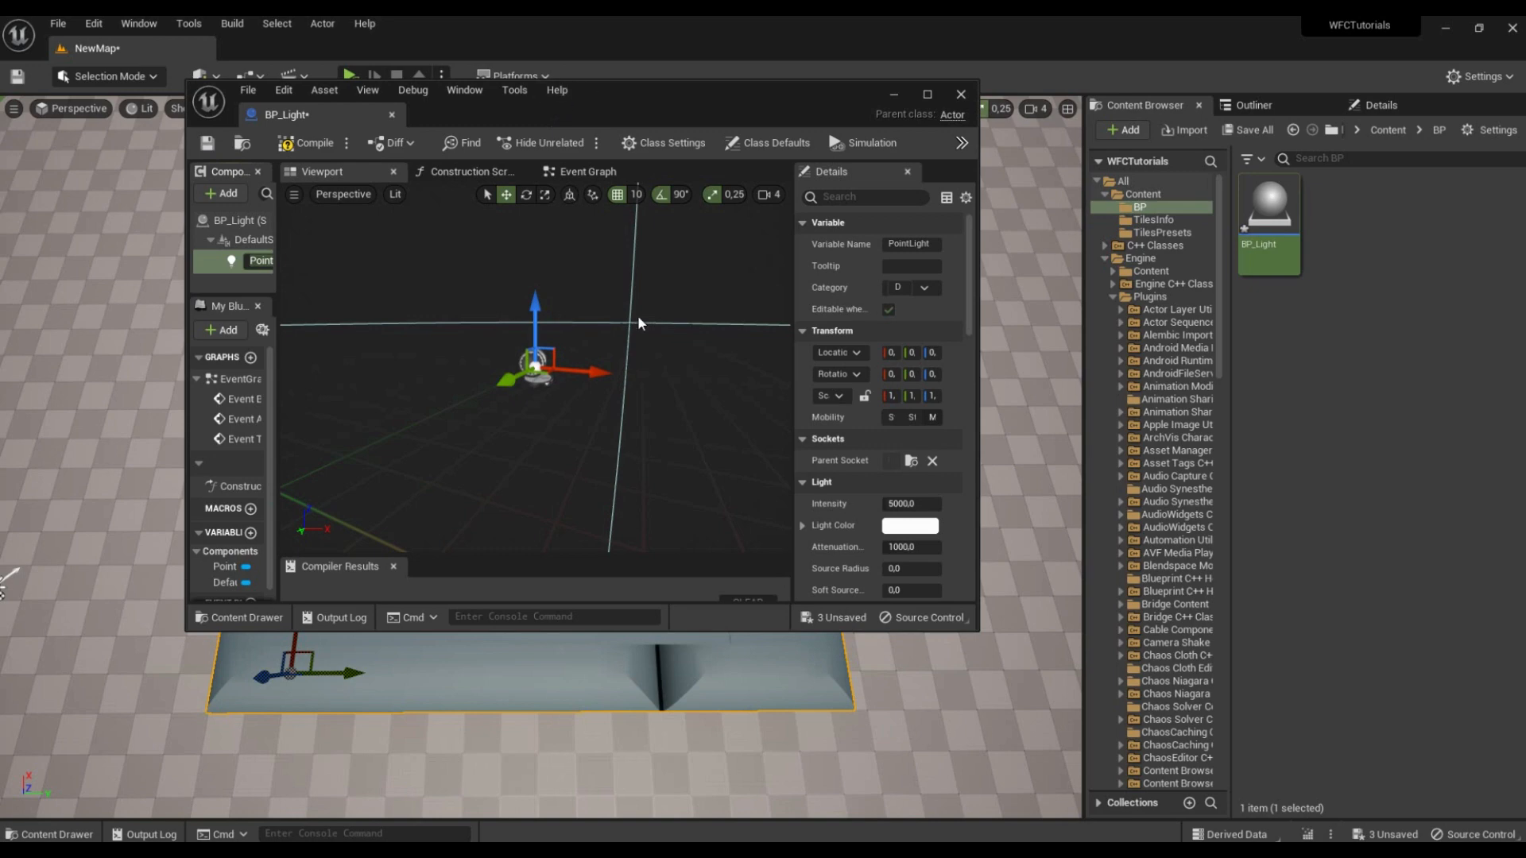
pyautogui.click(929, 92)
pyautogui.moveTo(673, 364); pyautogui.dragTo(694, 143)
pyautogui.hotkey('ctrl', 'z')
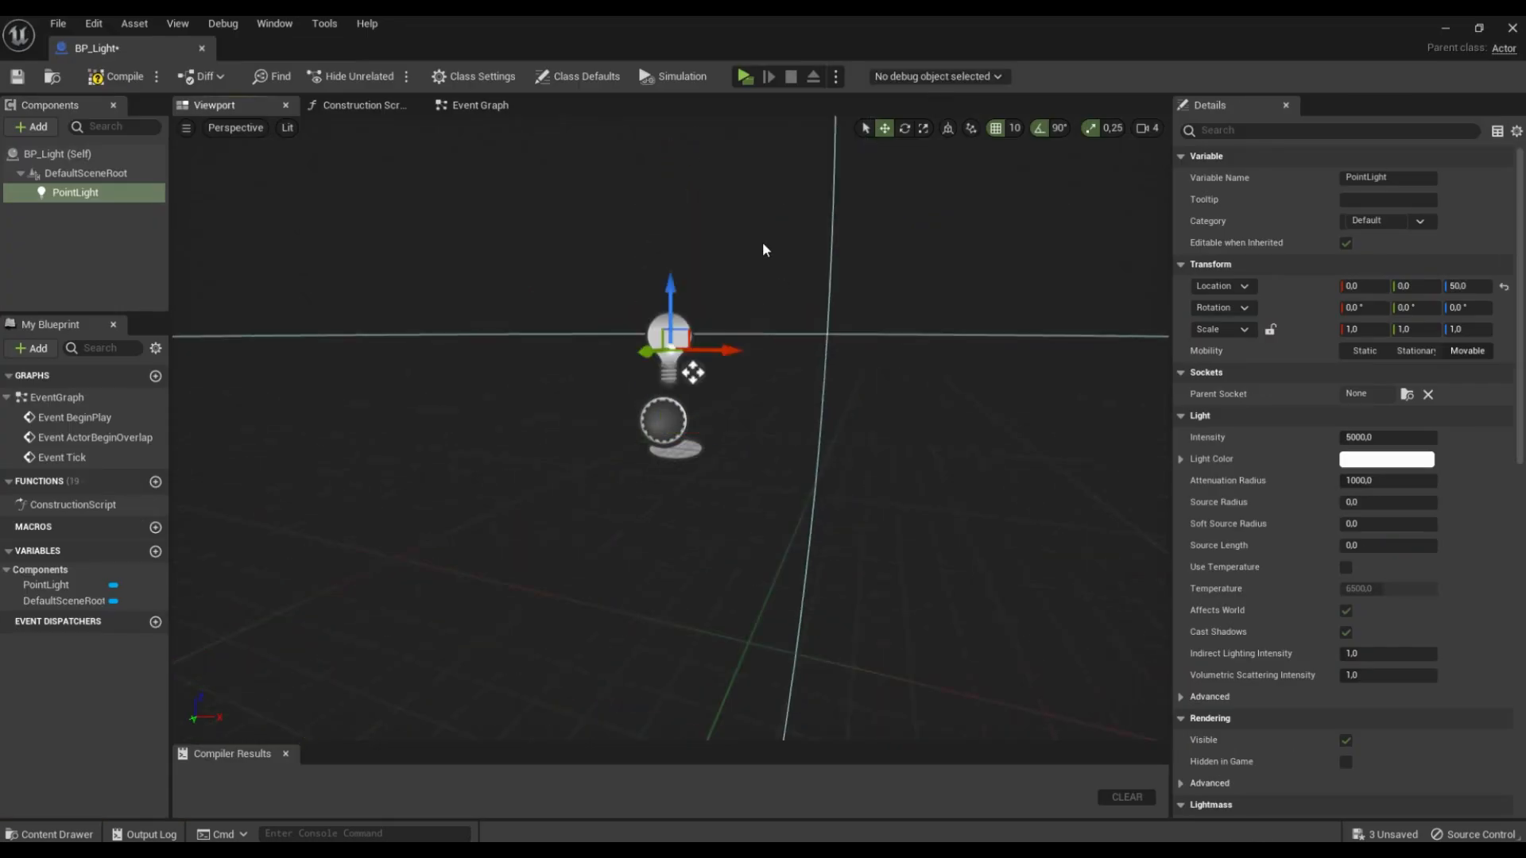
pyautogui.moveTo(684, 332); pyautogui.dragTo(706, 159)
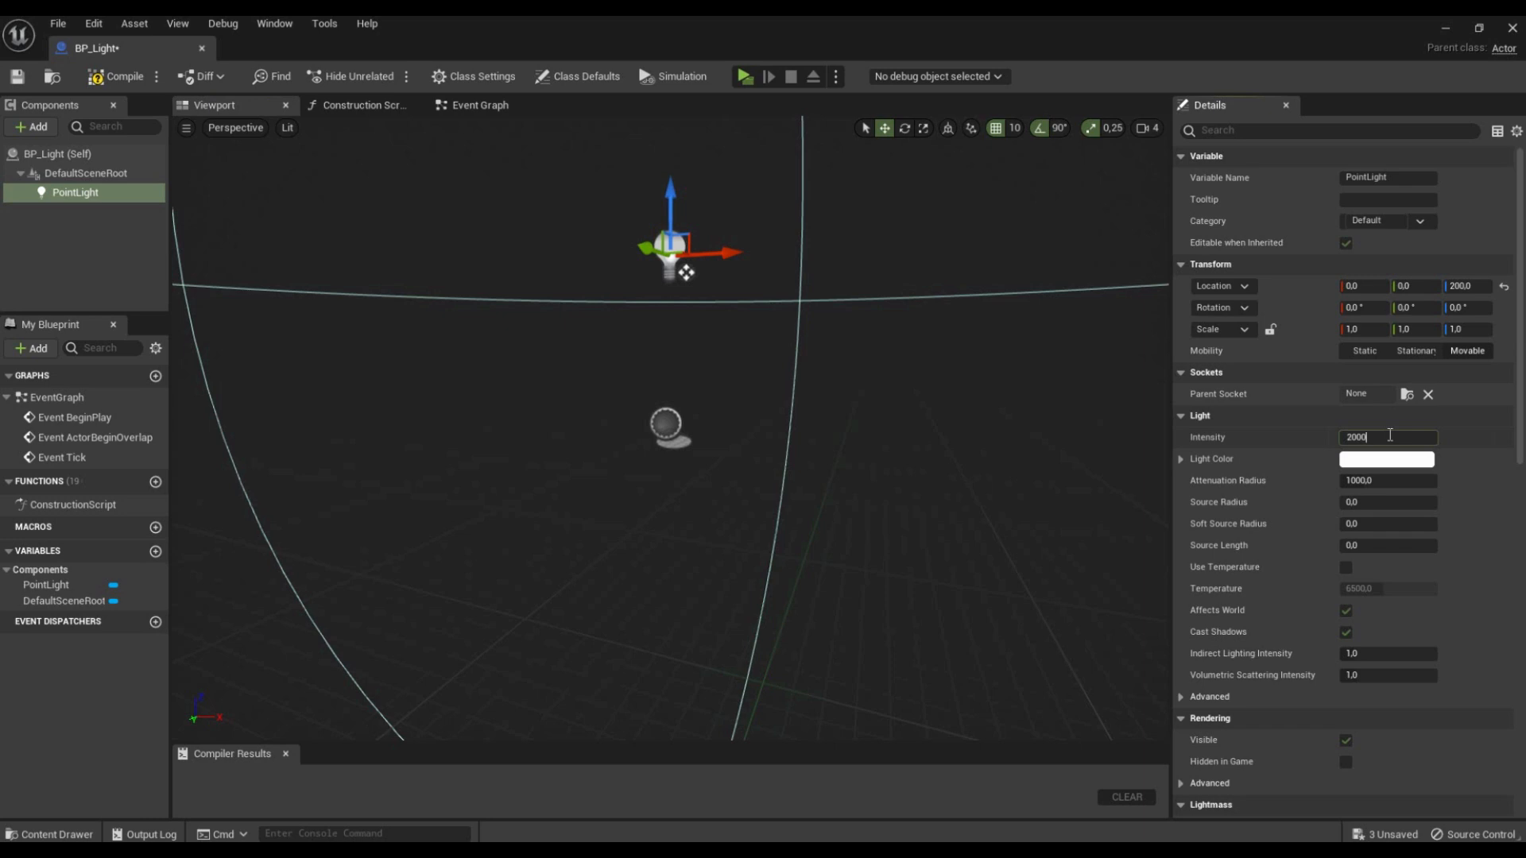
# Step: Set the point light's intensity to 2000 and attenuation radius to 500, disable Cast Shadows, then compile, save and close BP_Light
pyautogui.click(1407, 480)
pyautogui.write('500')
pyautogui.press('Return')
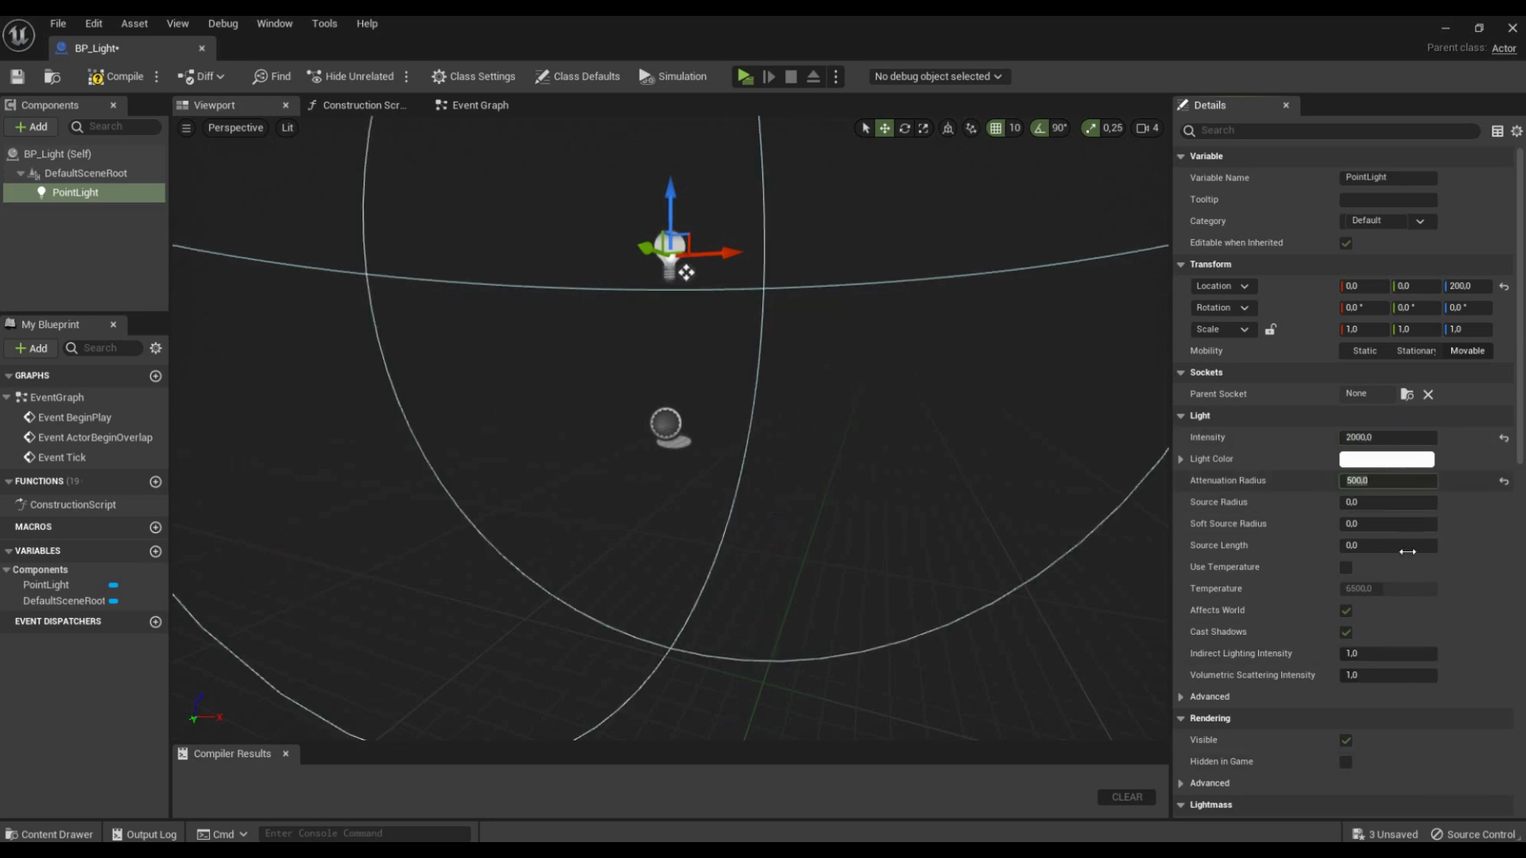
pyautogui.click(115, 77)
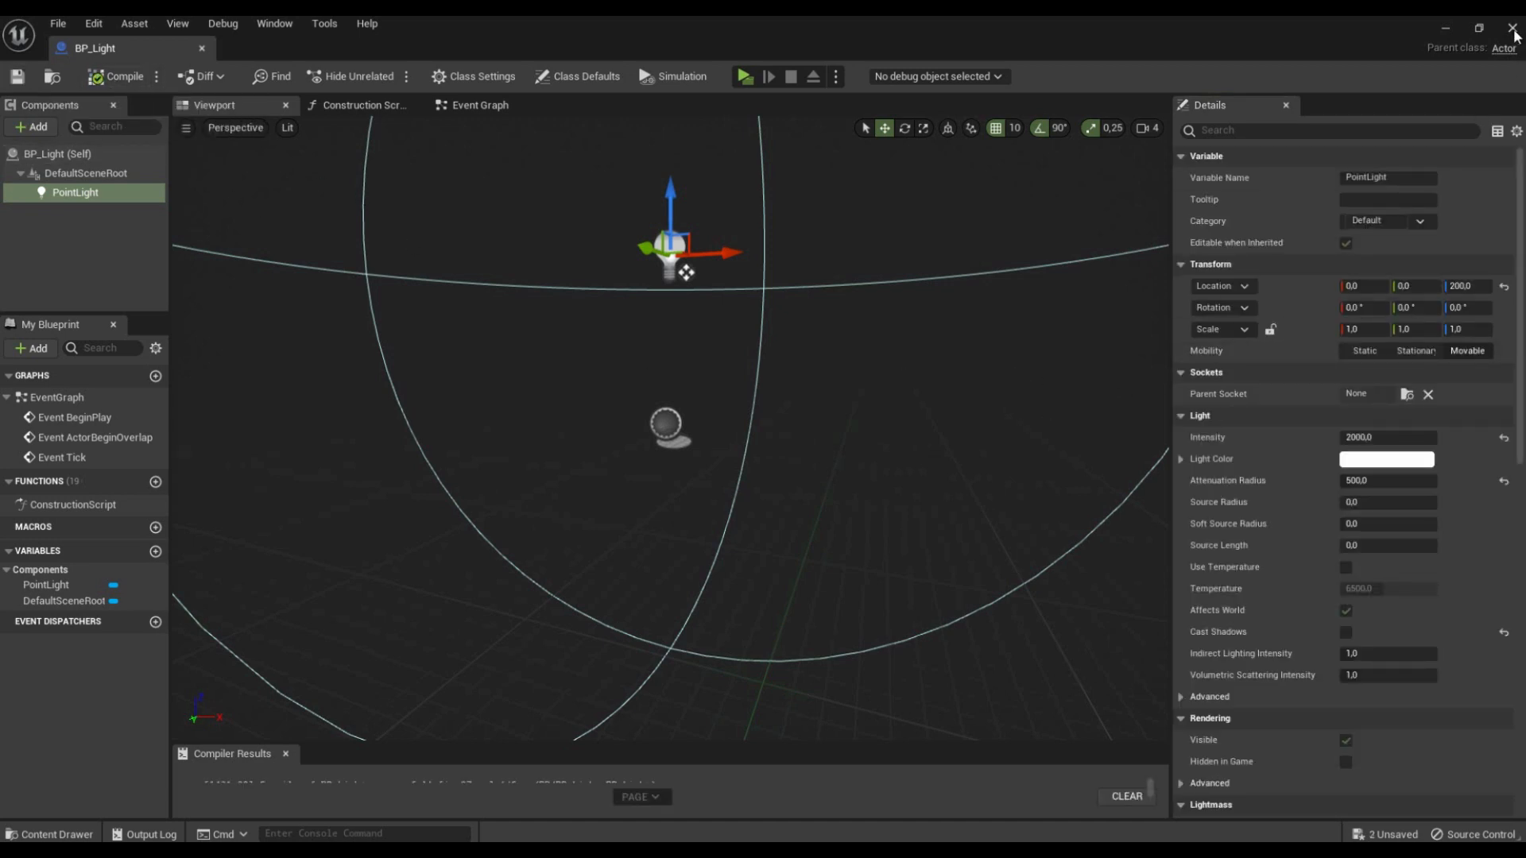
pyautogui.click(1512, 30)
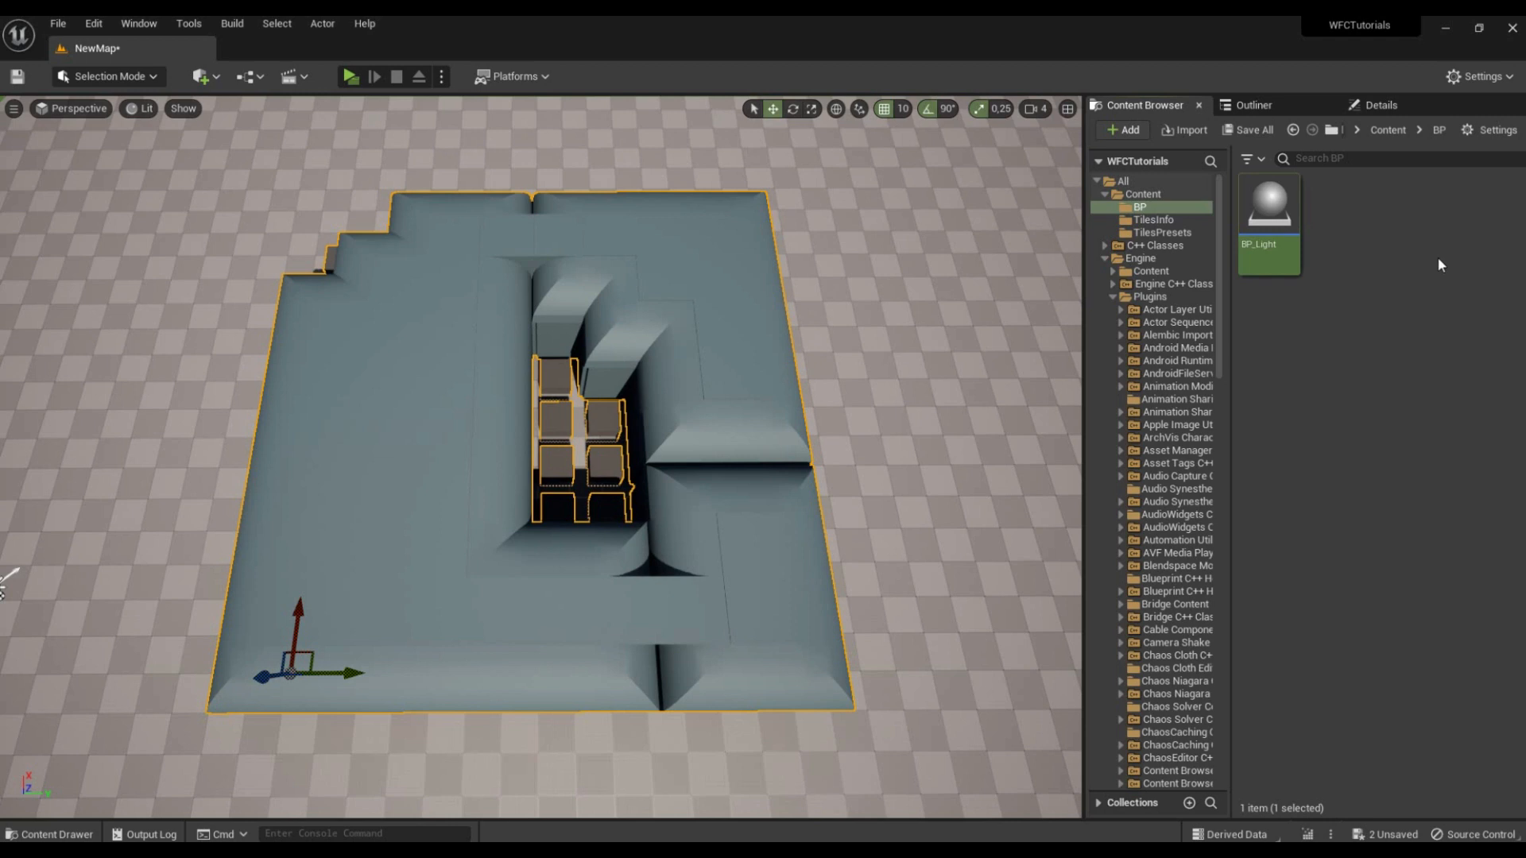
# Step: Assign BP_Light as the spawned actor class of the RoomFill tile info, then save and close it
pyautogui.click(1156, 220)
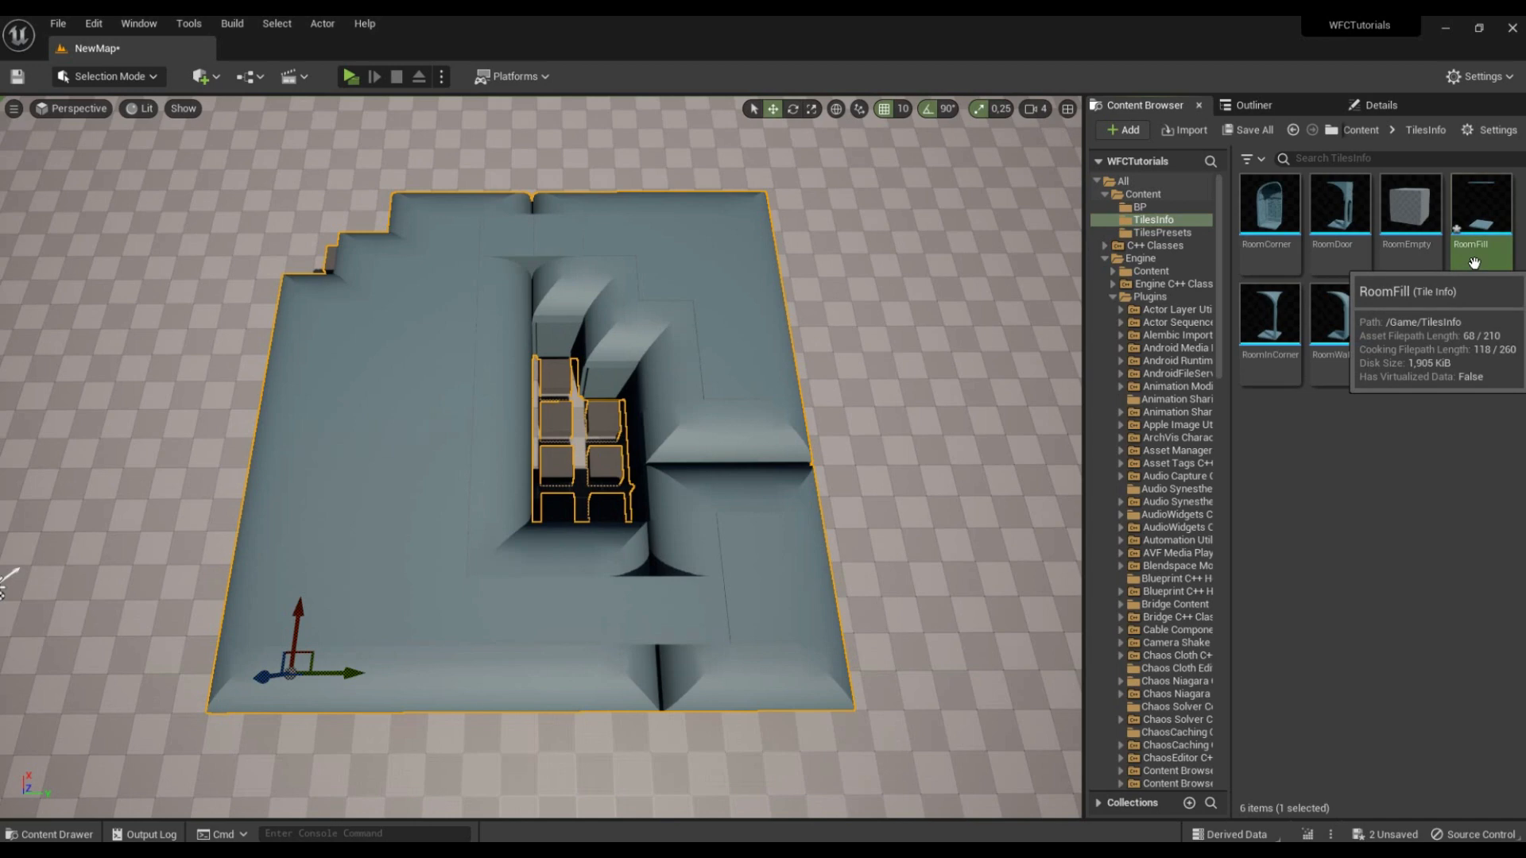
pyautogui.doubleClick(1474, 259)
pyautogui.moveTo(875, 21); pyautogui.dragTo(598, 120)
pyautogui.click(1140, 207)
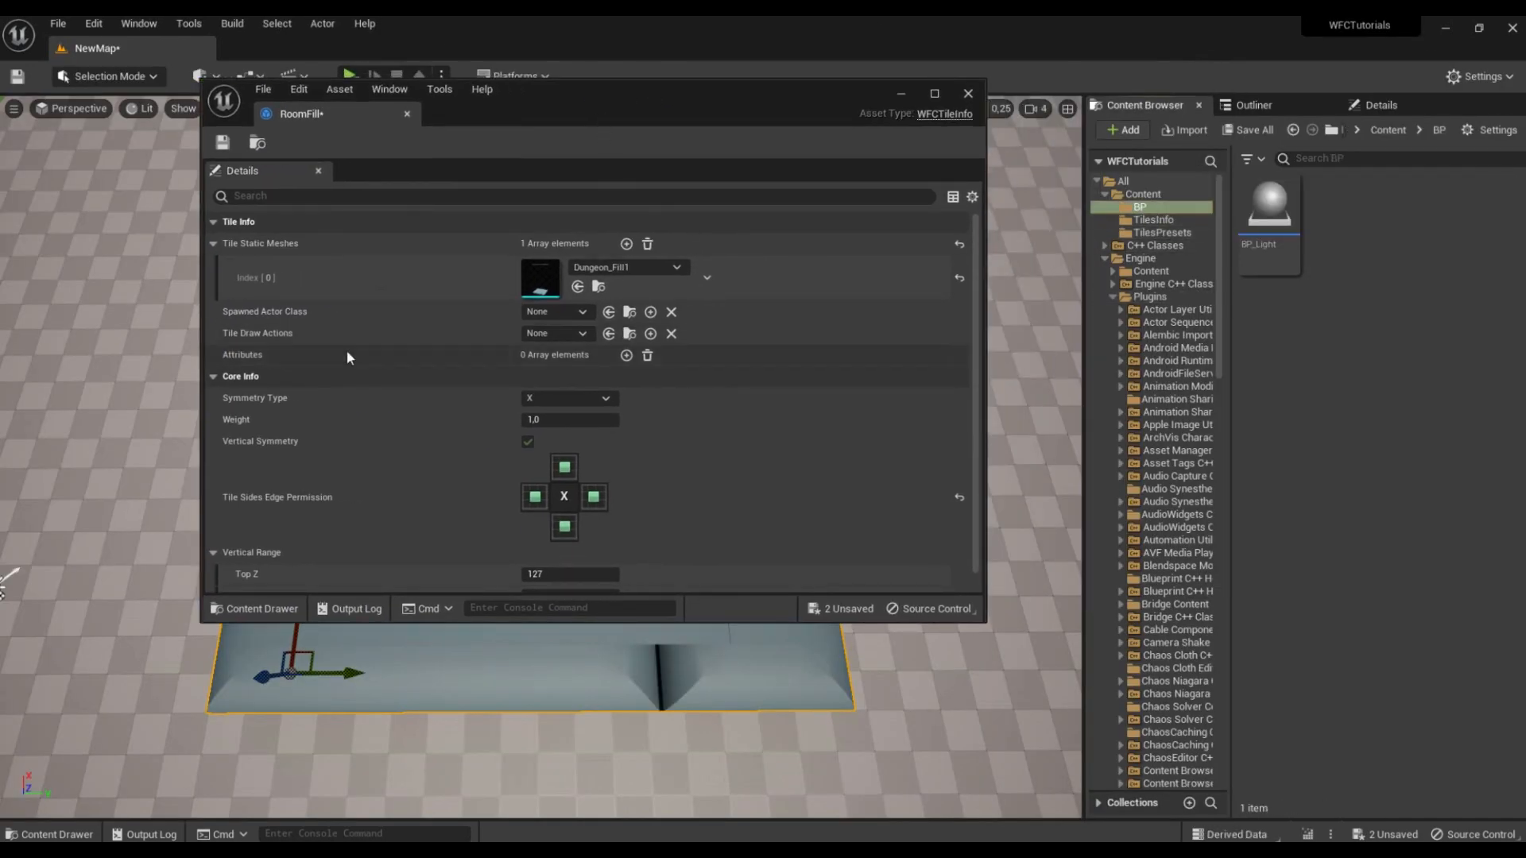
pyautogui.moveTo(1269, 208); pyautogui.dragTo(552, 313)
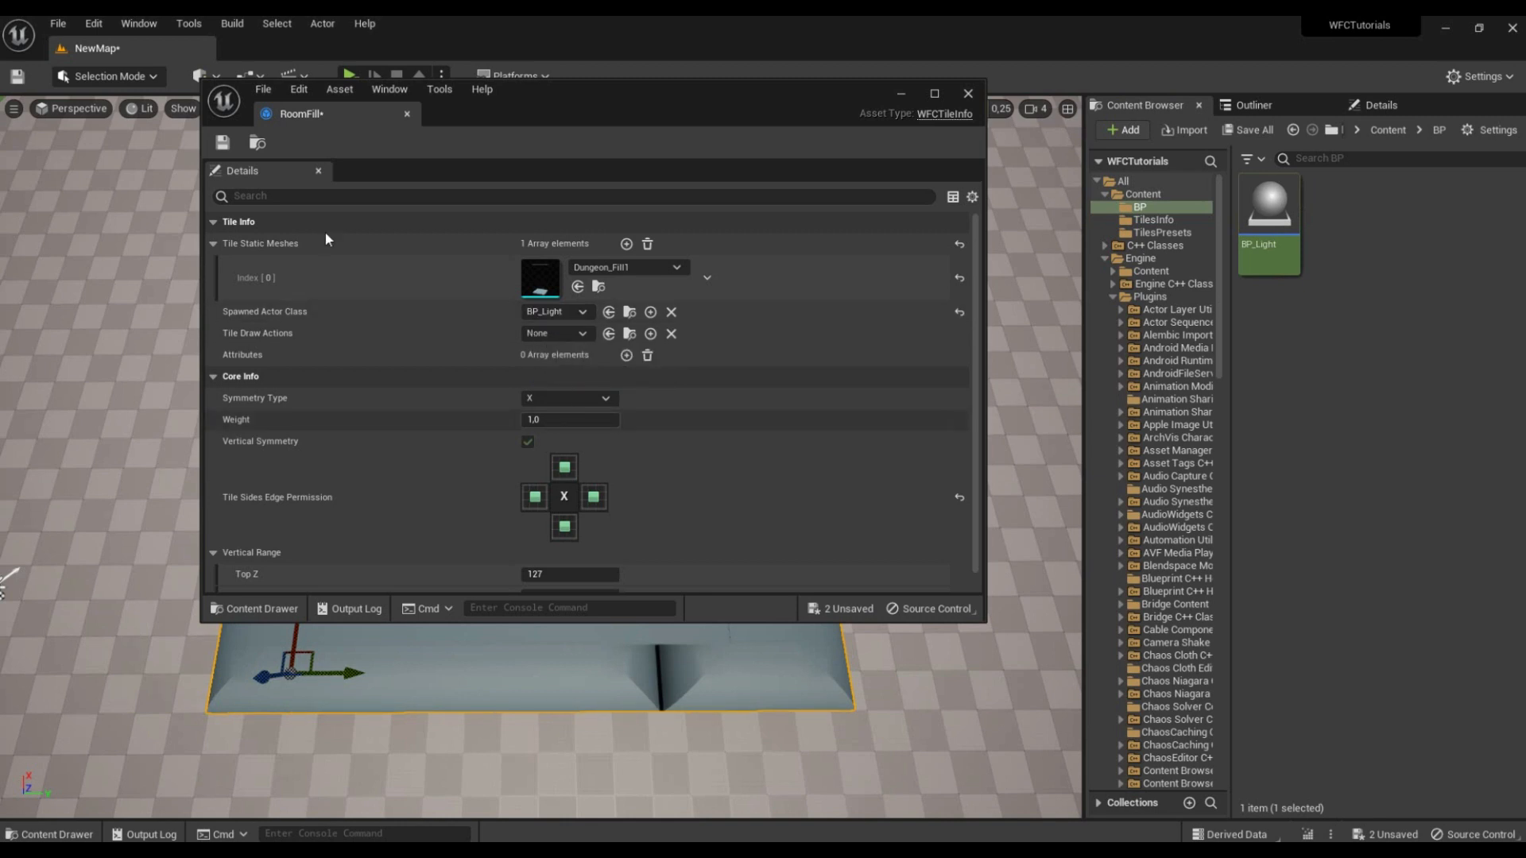
pyautogui.click(977, 93)
# Step: Regenerate the WFC rooms from the BP_WFCActor in the level and look over the lit interior
pyautogui.click(1397, 107)
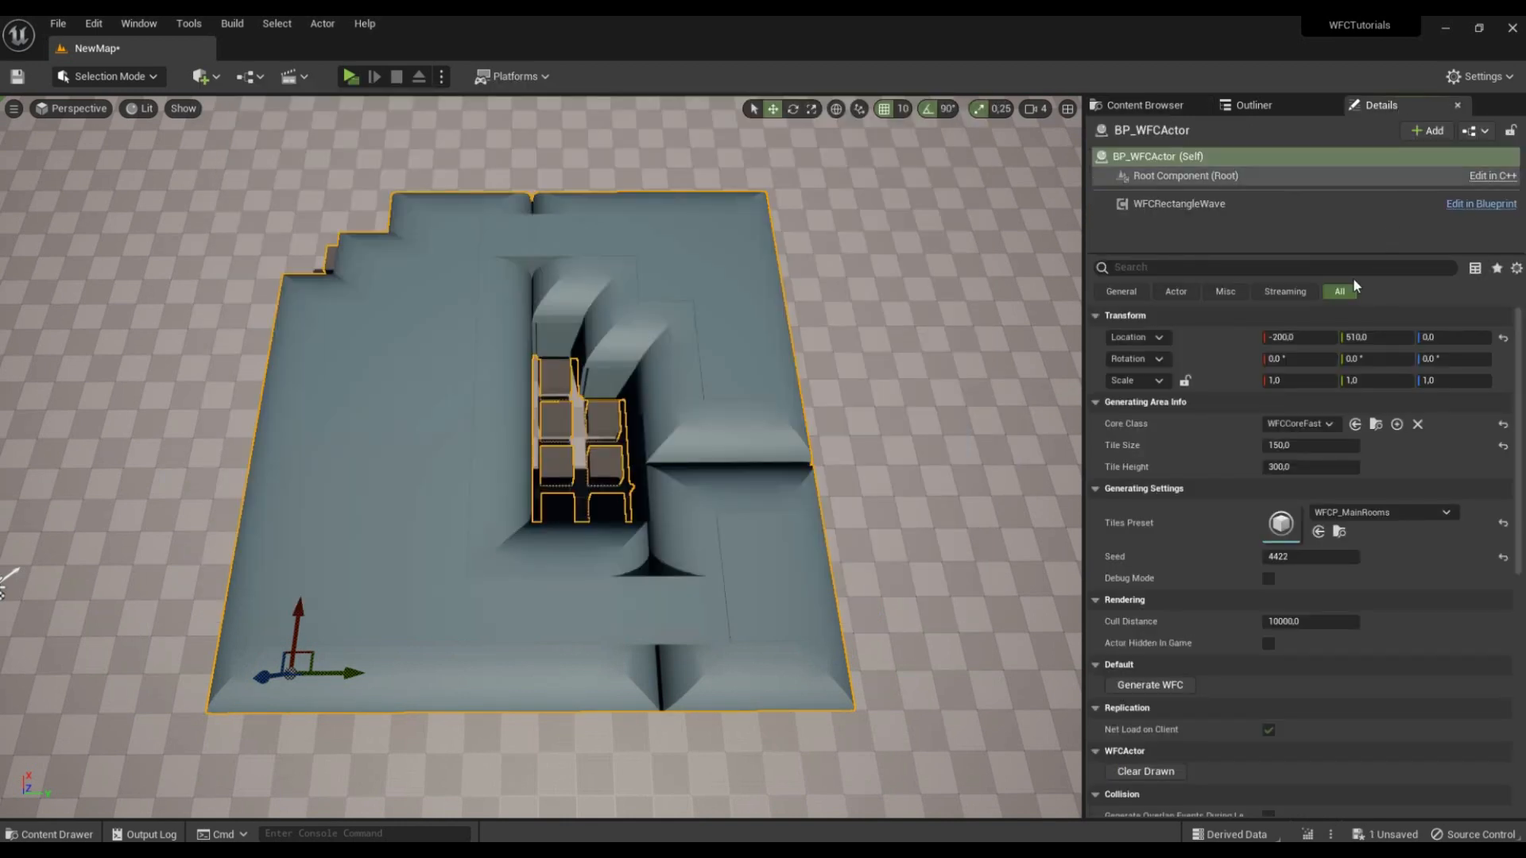
pyautogui.click(1173, 688)
pyautogui.moveTo(826, 509)
pyautogui.mouseDown(button='right')
pyautogui.moveTo(866, 509)
pyautogui.moveTo(827, 510)
pyautogui.mouseUp(button='right')
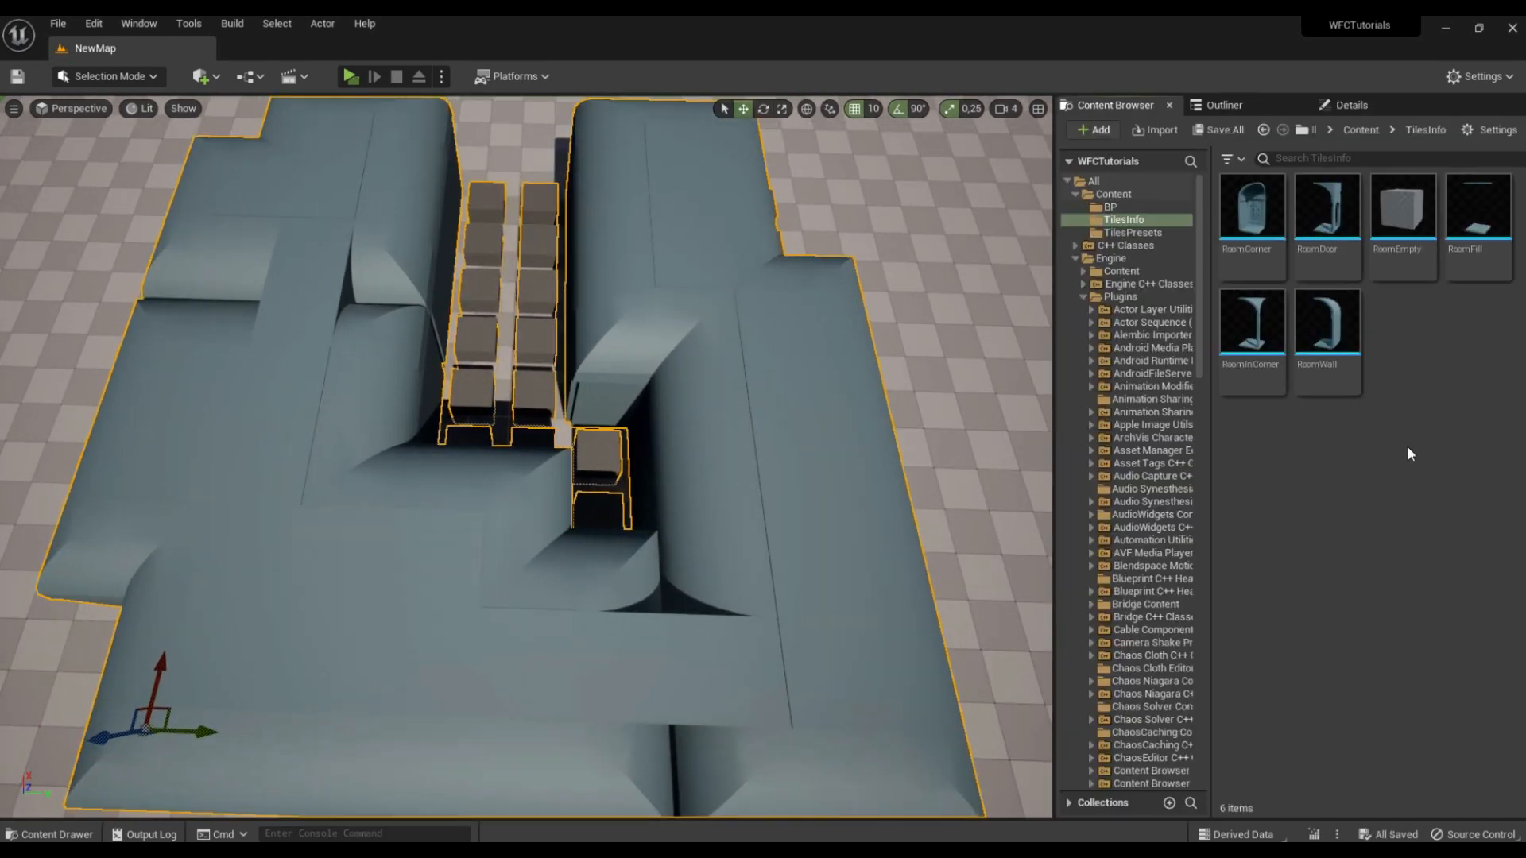
pyautogui.moveTo(600, 517); pyautogui.dragTo(599, 517, button='right')
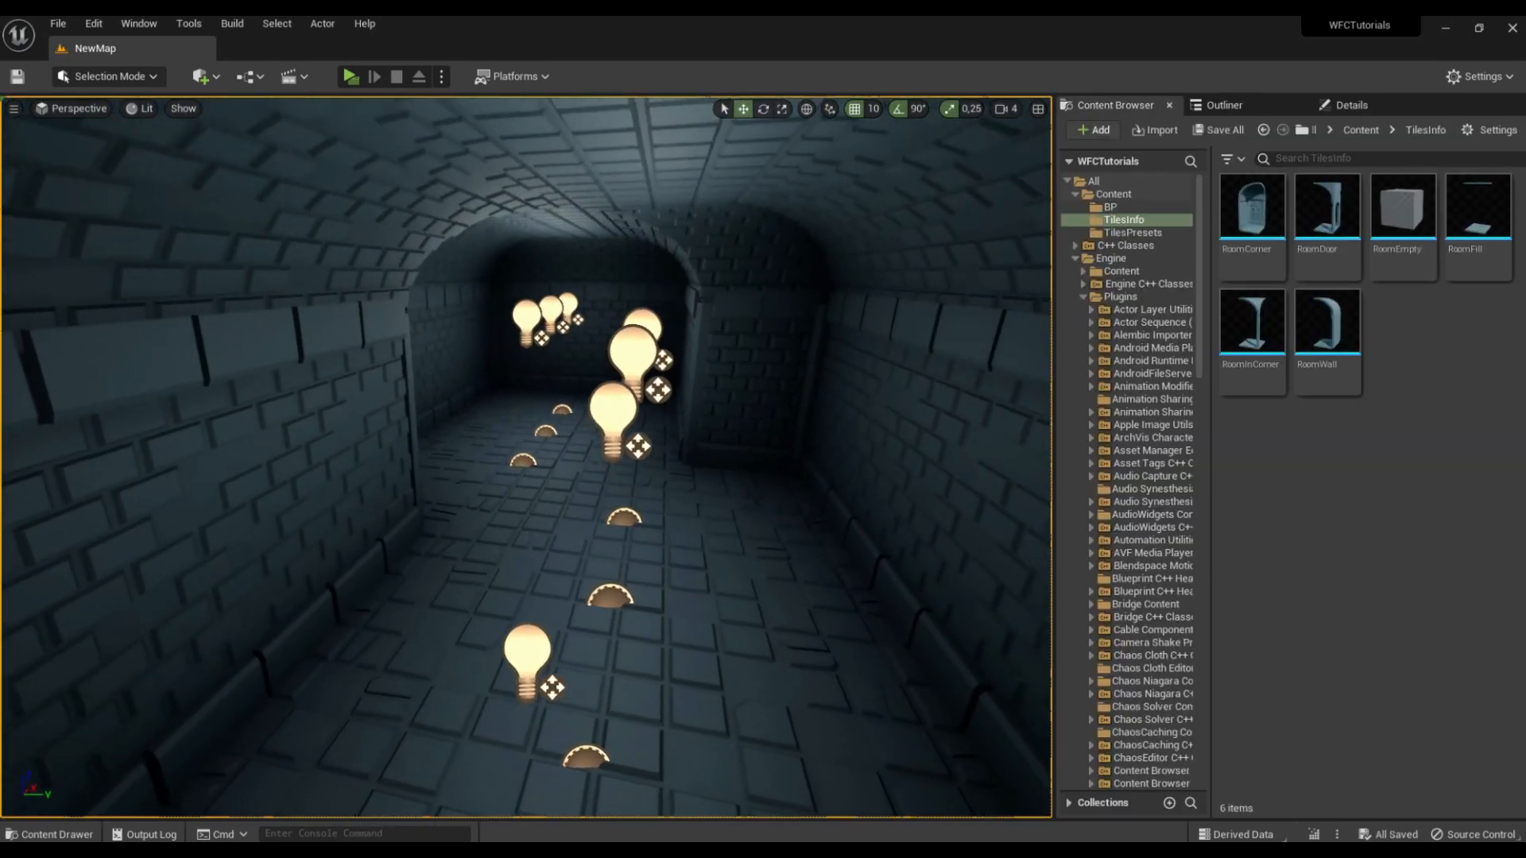
pyautogui.moveTo(600, 517); pyautogui.dragTo(599, 517, button='right')
pyautogui.moveTo(284, 178); pyautogui.dragTo(284, 178, button='right')
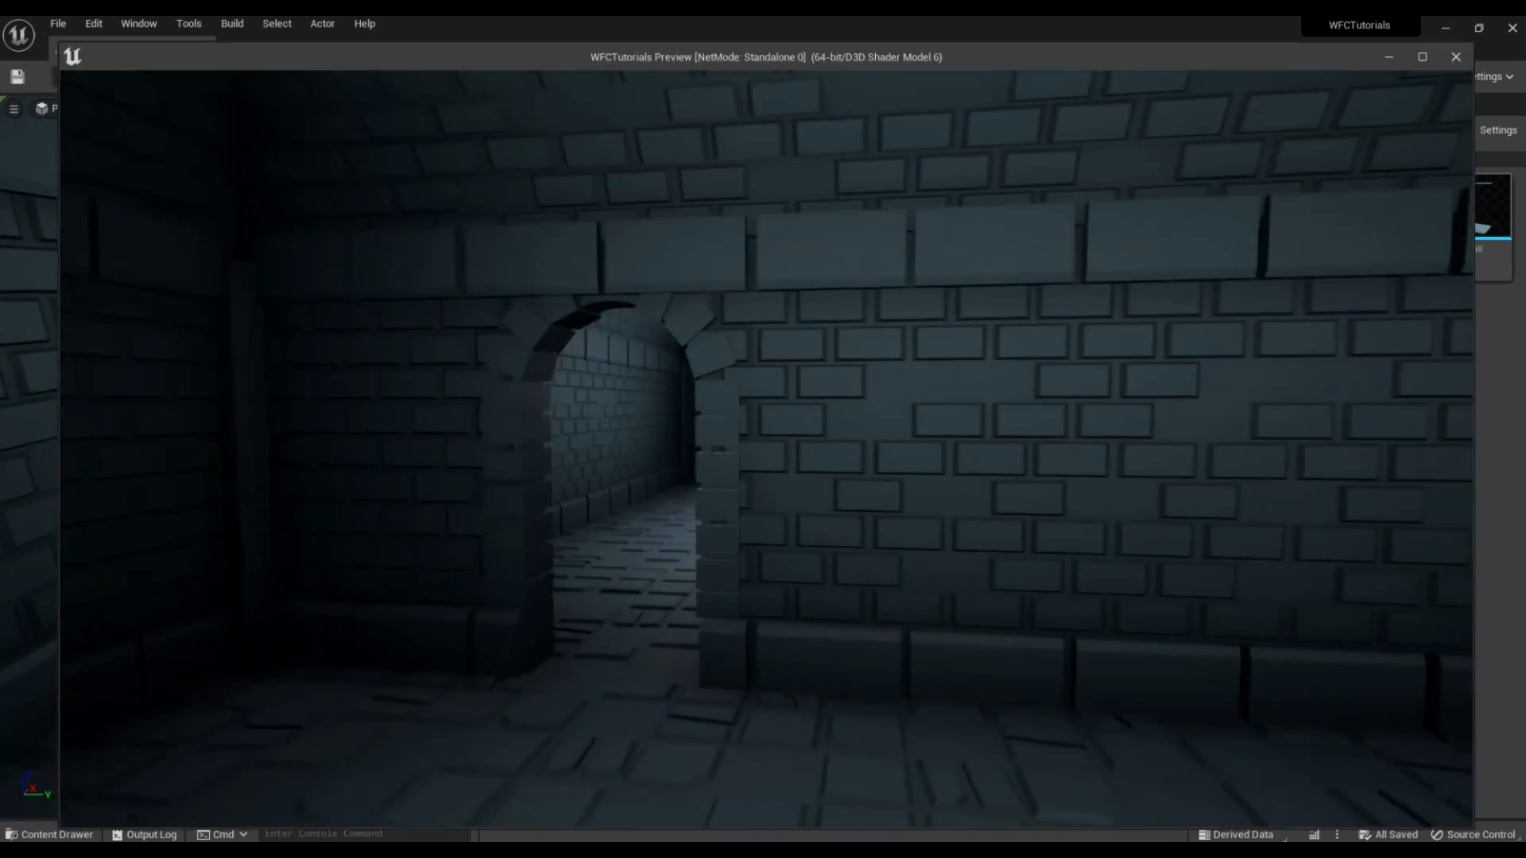
# Step: Walk through the generated rooms in the play preview, end the preview and view the layout from above
pyautogui.press('w')
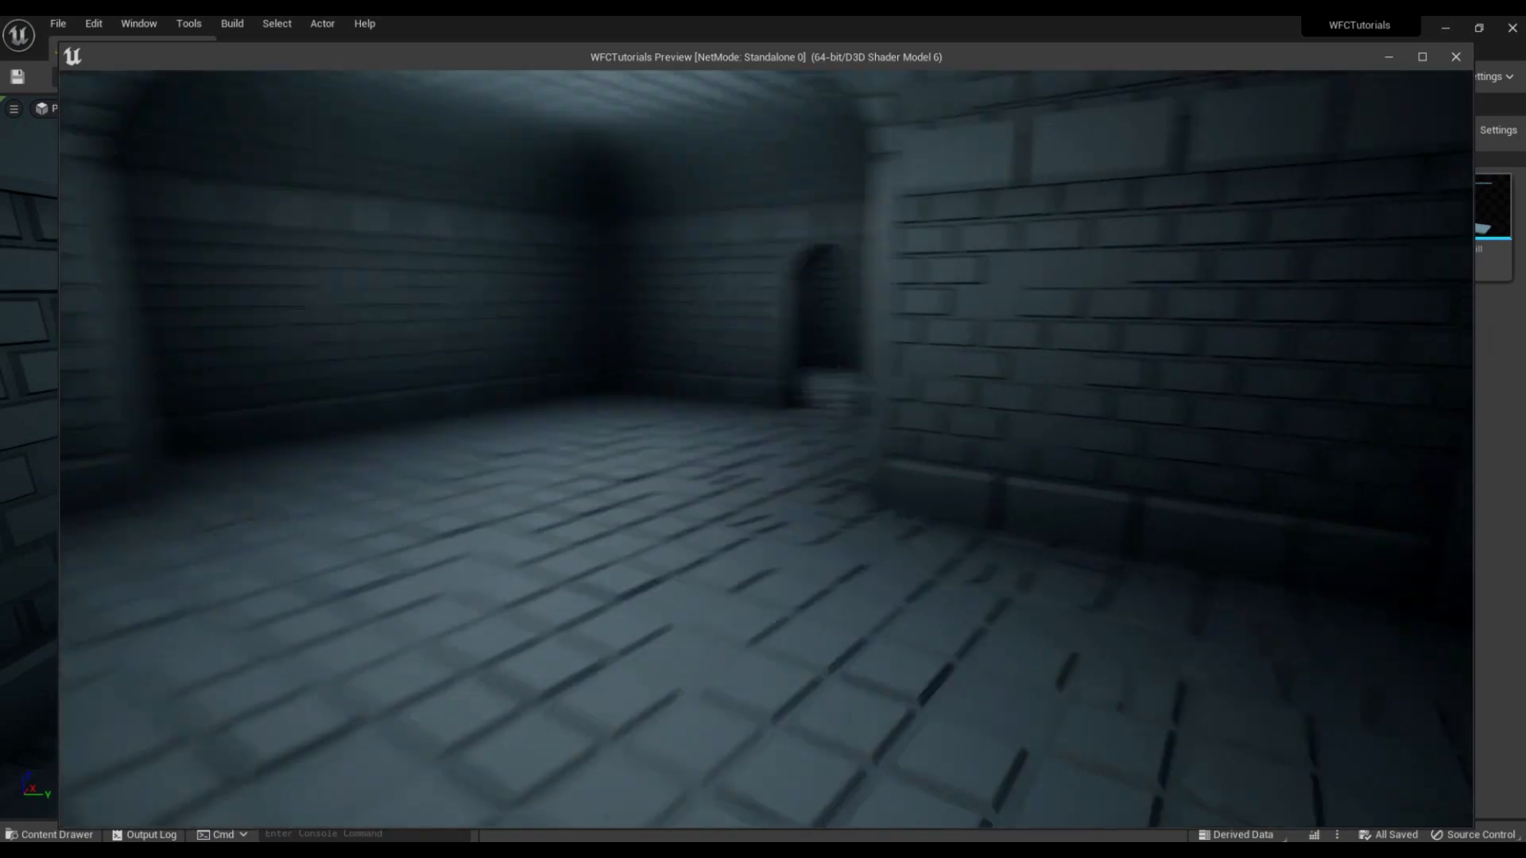
pyautogui.press('w')
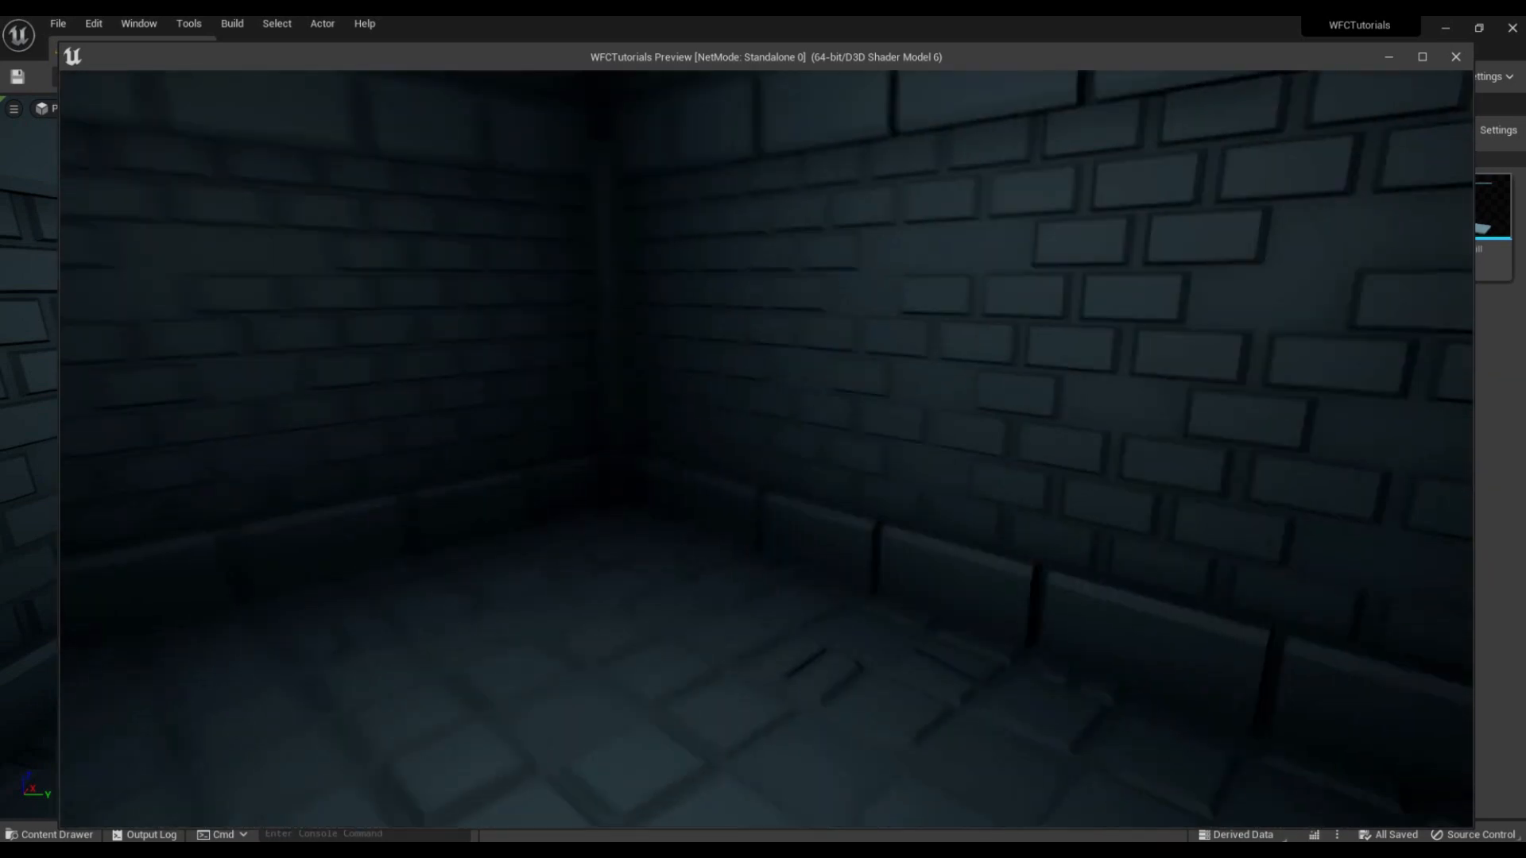
pyautogui.press('w')
pyautogui.press('w')
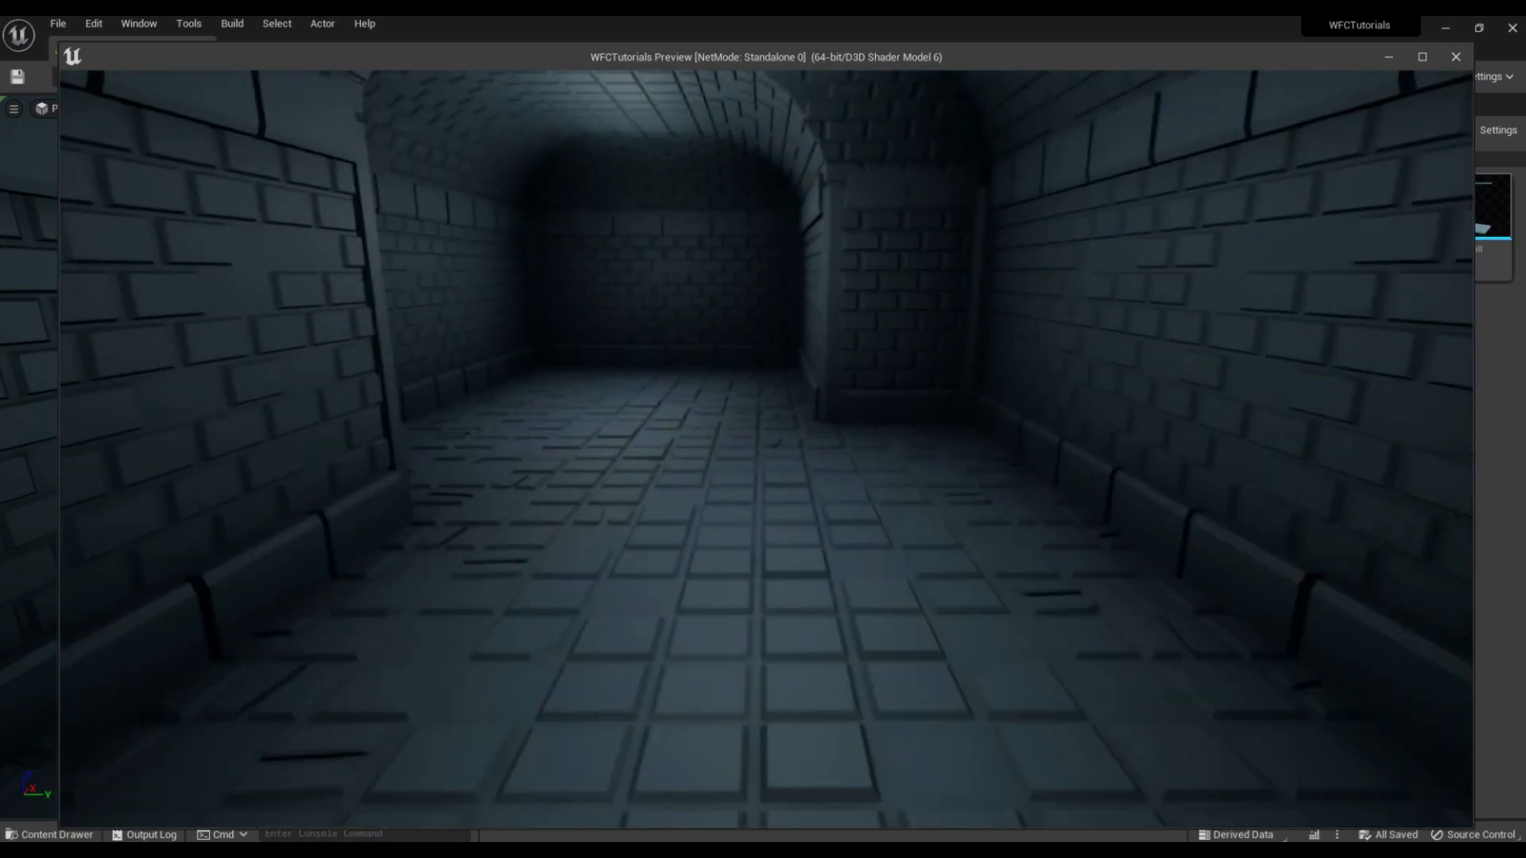
pyautogui.press('Escape')
pyautogui.moveTo(424, 450); pyautogui.dragTo(423, 450, button='right')
pyautogui.press('s')
pyautogui.press('s')
pyautogui.moveTo(723, 412); pyautogui.dragTo(723, 412, button='right')
pyautogui.press('d')
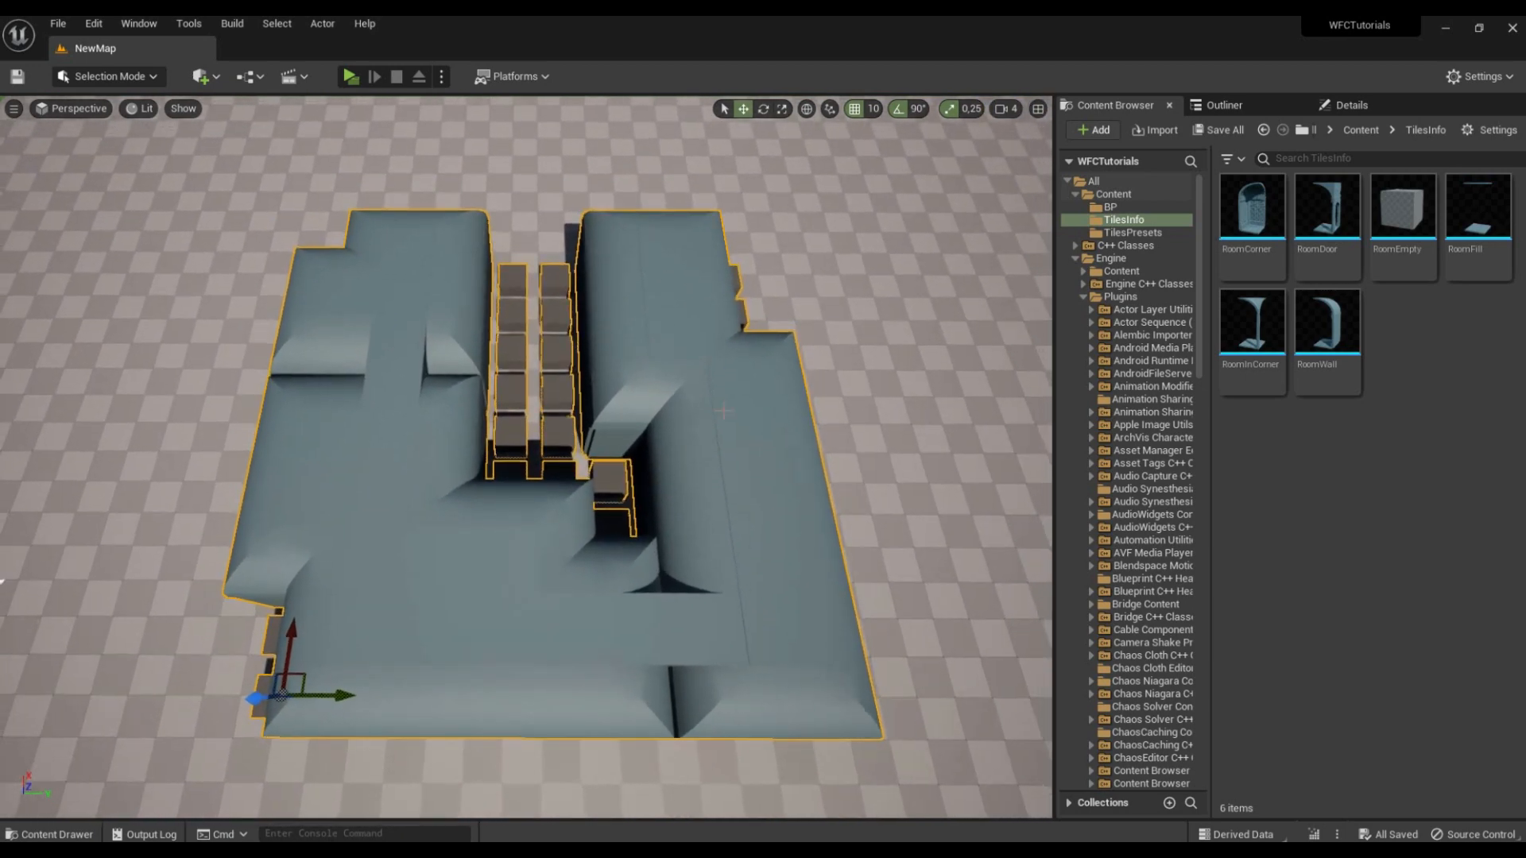
# Step: Create a WFC3D tile info asset named RoomCorridor in the TilesInfo folder
pyautogui.click(1136, 207)
pyautogui.click(1129, 219)
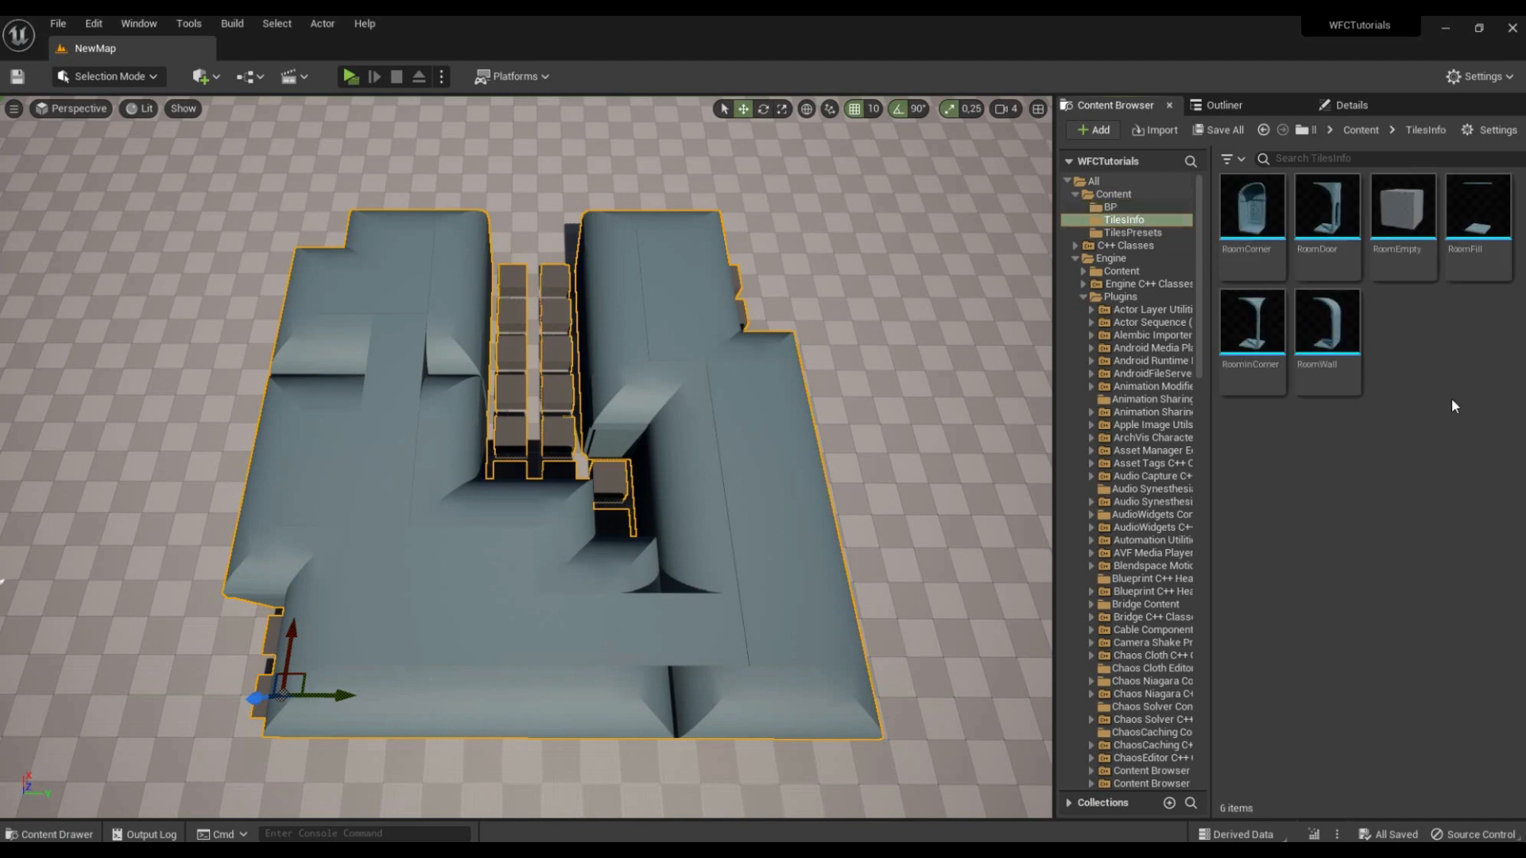
pyautogui.rightClick(1443, 377)
pyautogui.moveTo(1319, 832)
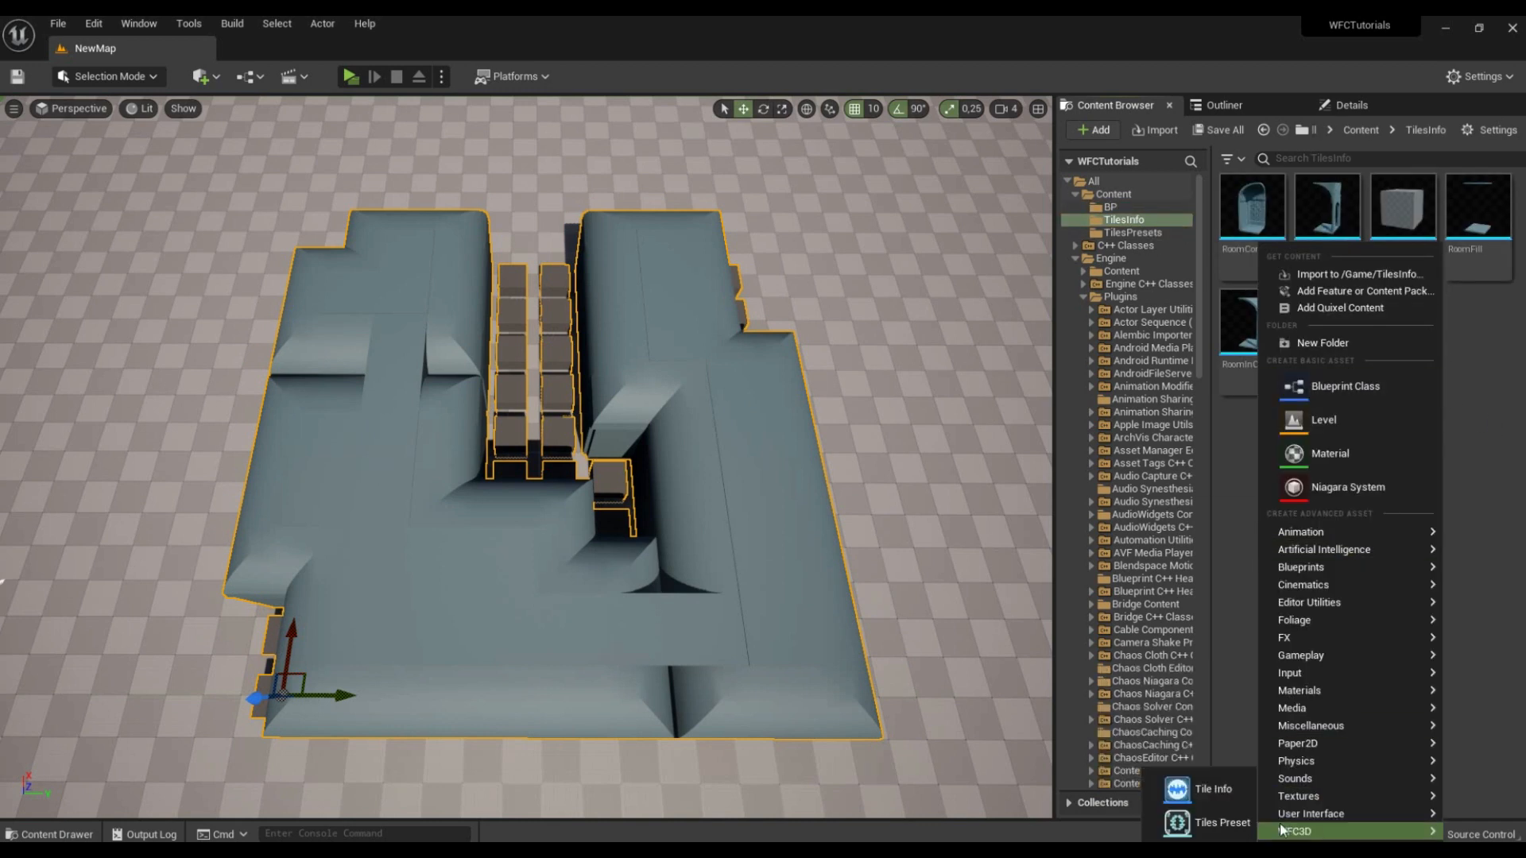
pyautogui.click(1215, 790)
pyautogui.write('R')
pyautogui.press('BackSpace')
pyautogui.write('C')
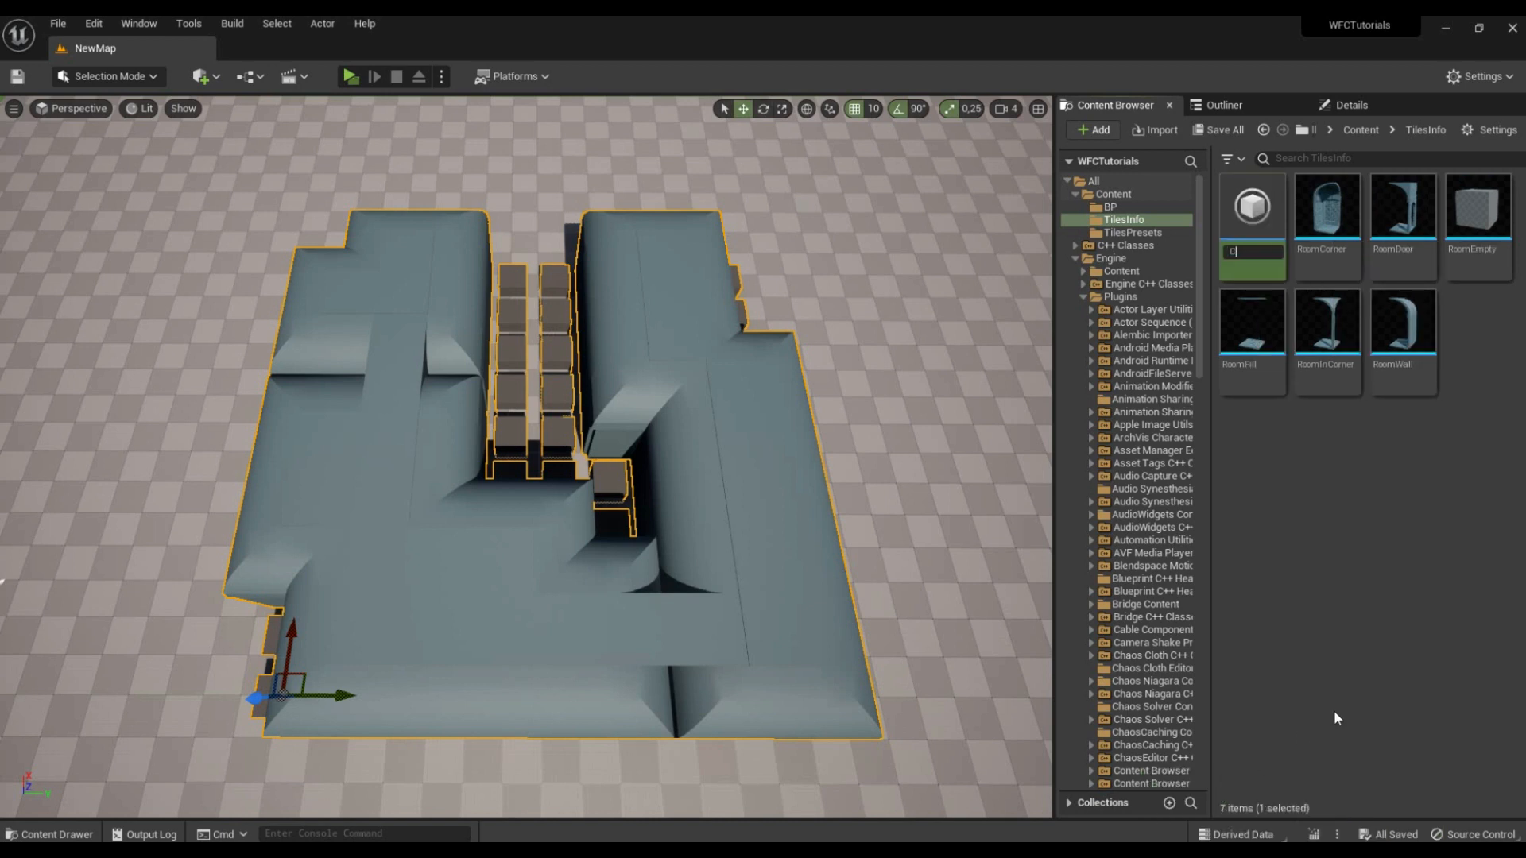
pyautogui.press('BackSpace')
pyautogui.write('R')
pyautogui.write('oomCornidor')
pyautogui.press('Return')
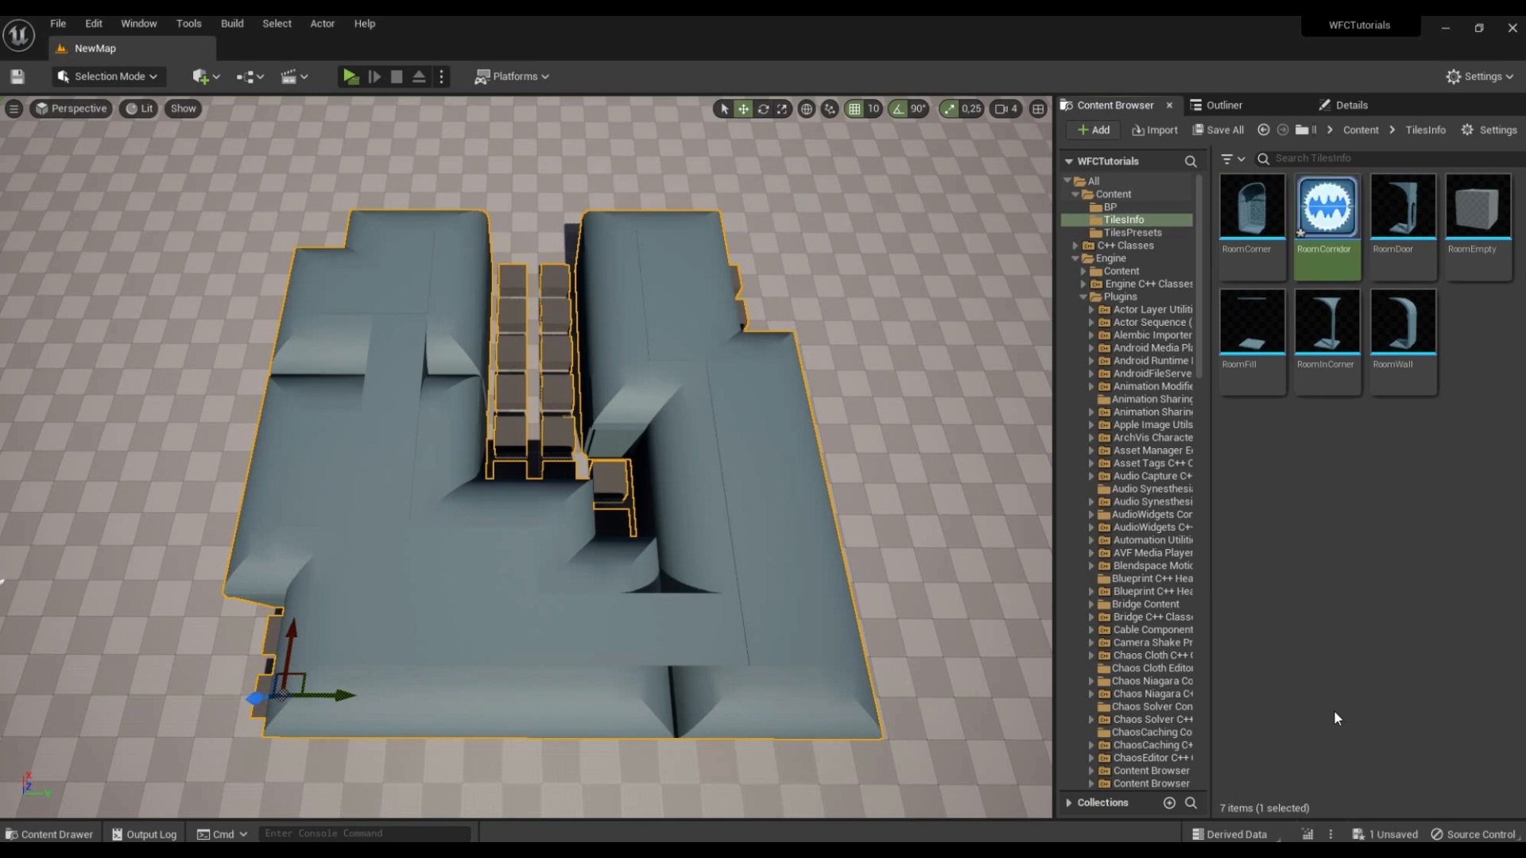
# Step: Open RoomCorridor and add Dungeon_Corridor from the Wave Function Collapse plugin's Geometry folder as its tile static mesh
pyautogui.doubleClick(1327, 215)
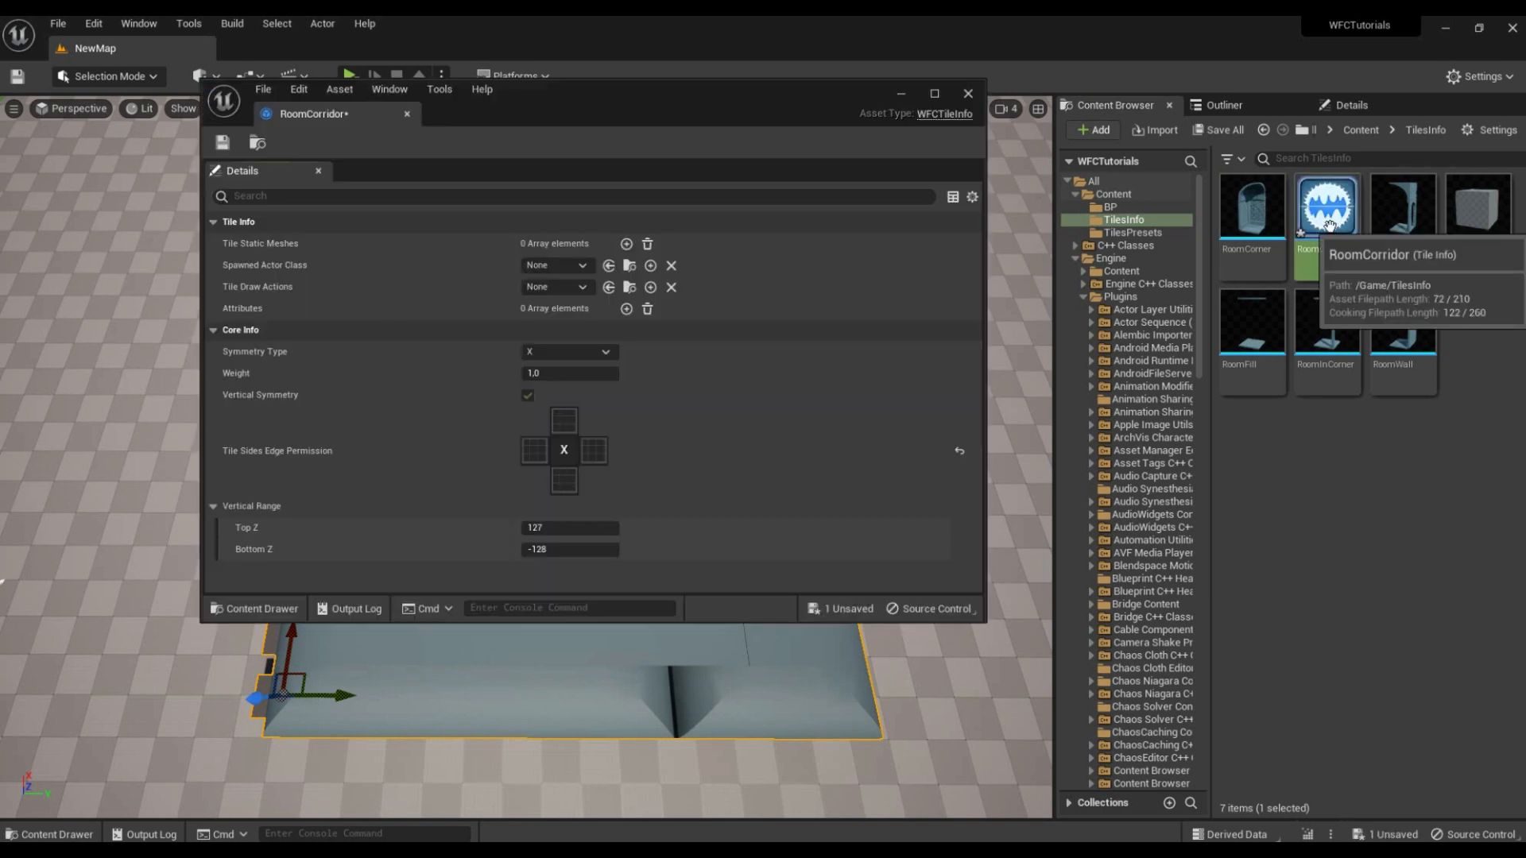
pyautogui.moveTo(827, 92); pyautogui.dragTo(724, 104)
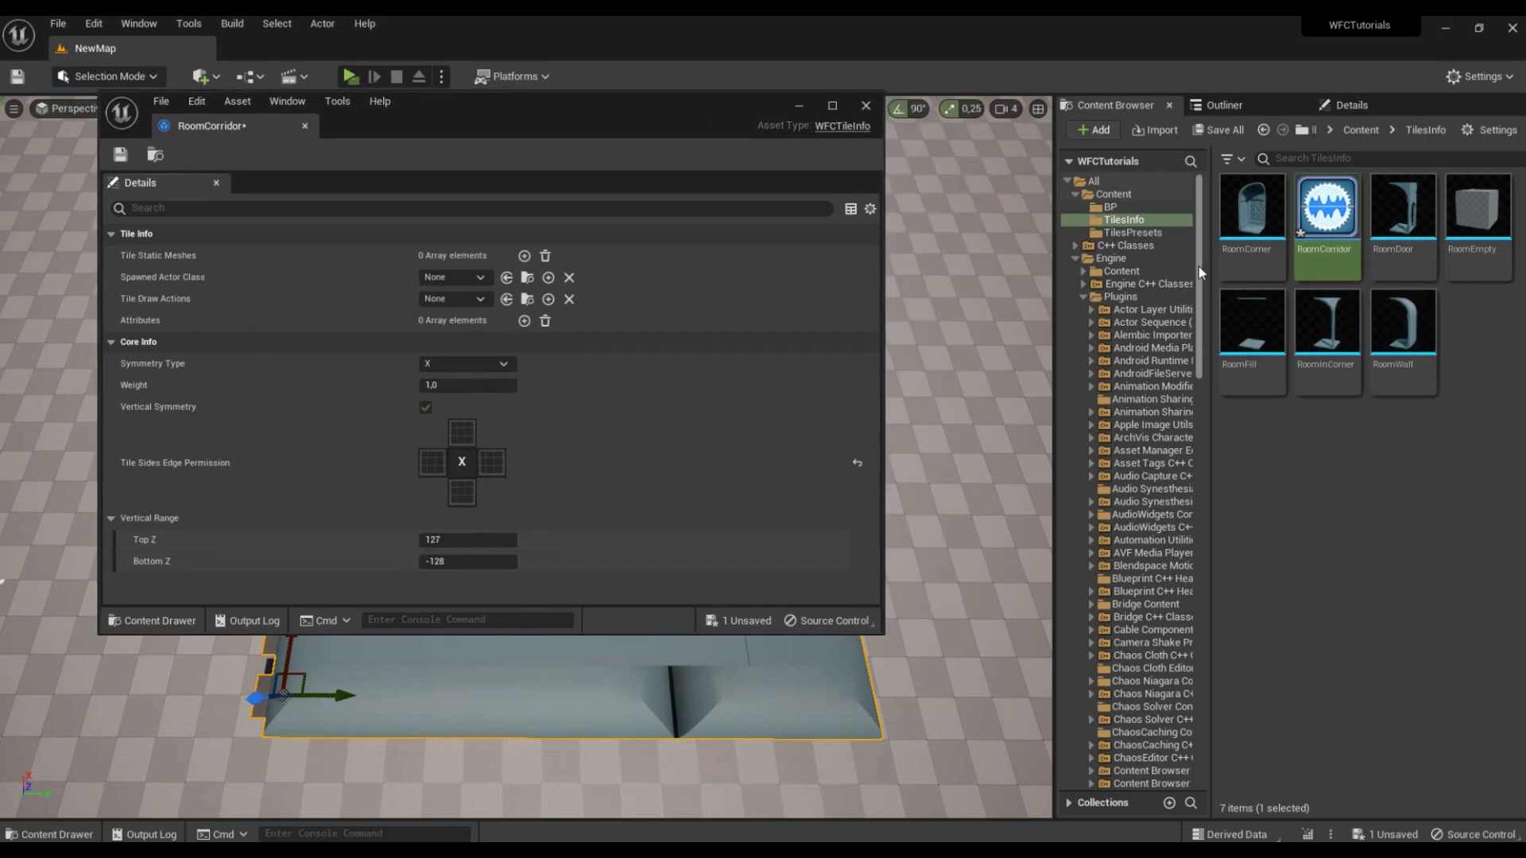
pyautogui.moveTo(1199, 265); pyautogui.dragTo(1210, 693)
pyautogui.click(1165, 654)
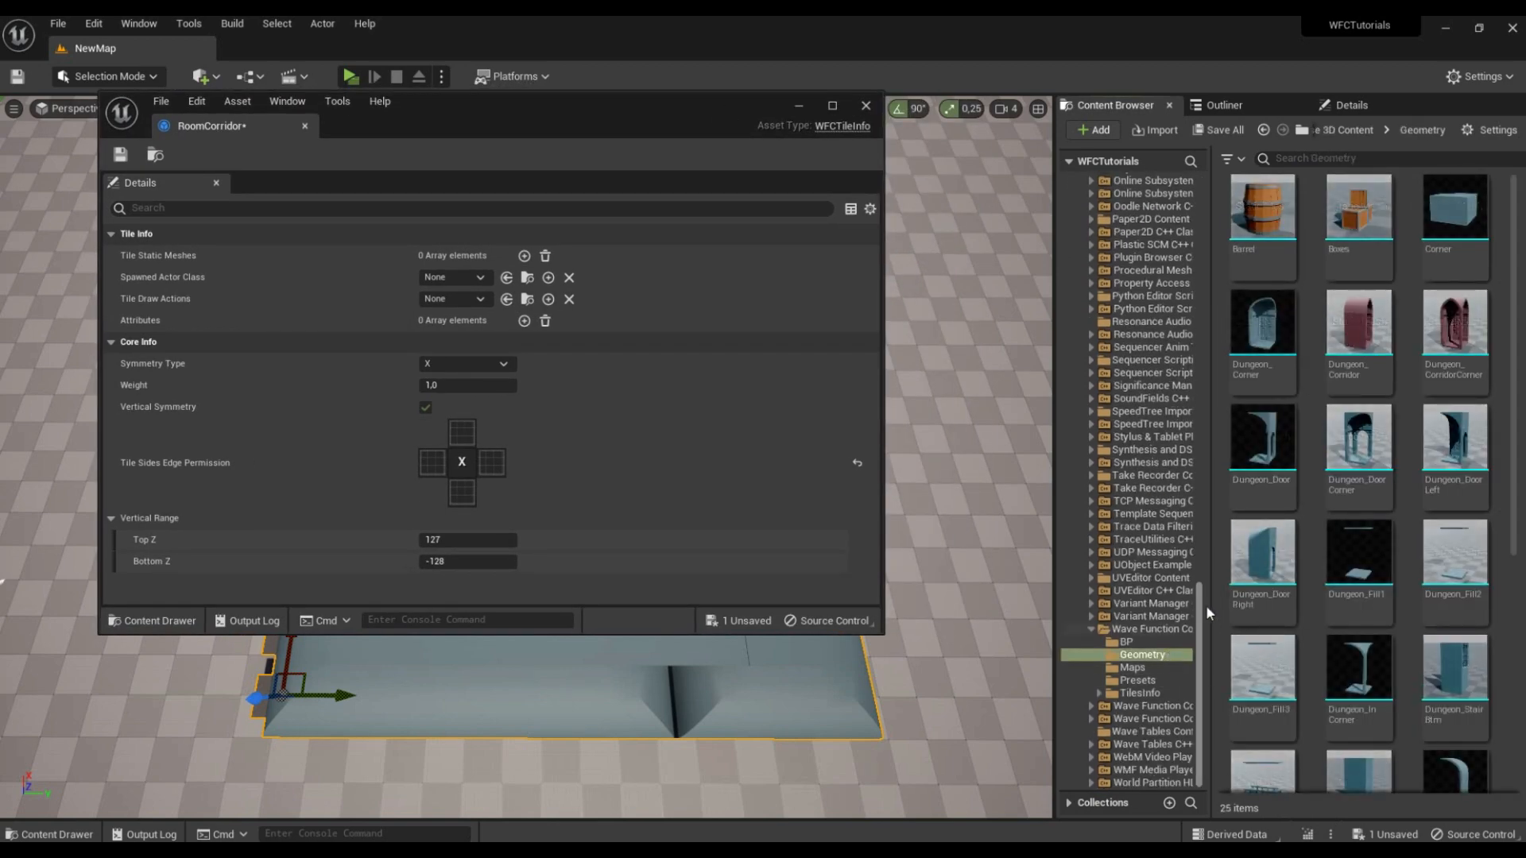
pyautogui.moveTo(1359, 322); pyautogui.dragTo(475, 255)
# Step: Minimize the RoomCorridor editor and place a Dungeon_Corridor mesh on the empty floor beside the generated rooms
pyautogui.moveTo(647, 119); pyautogui.dragTo(556, 139)
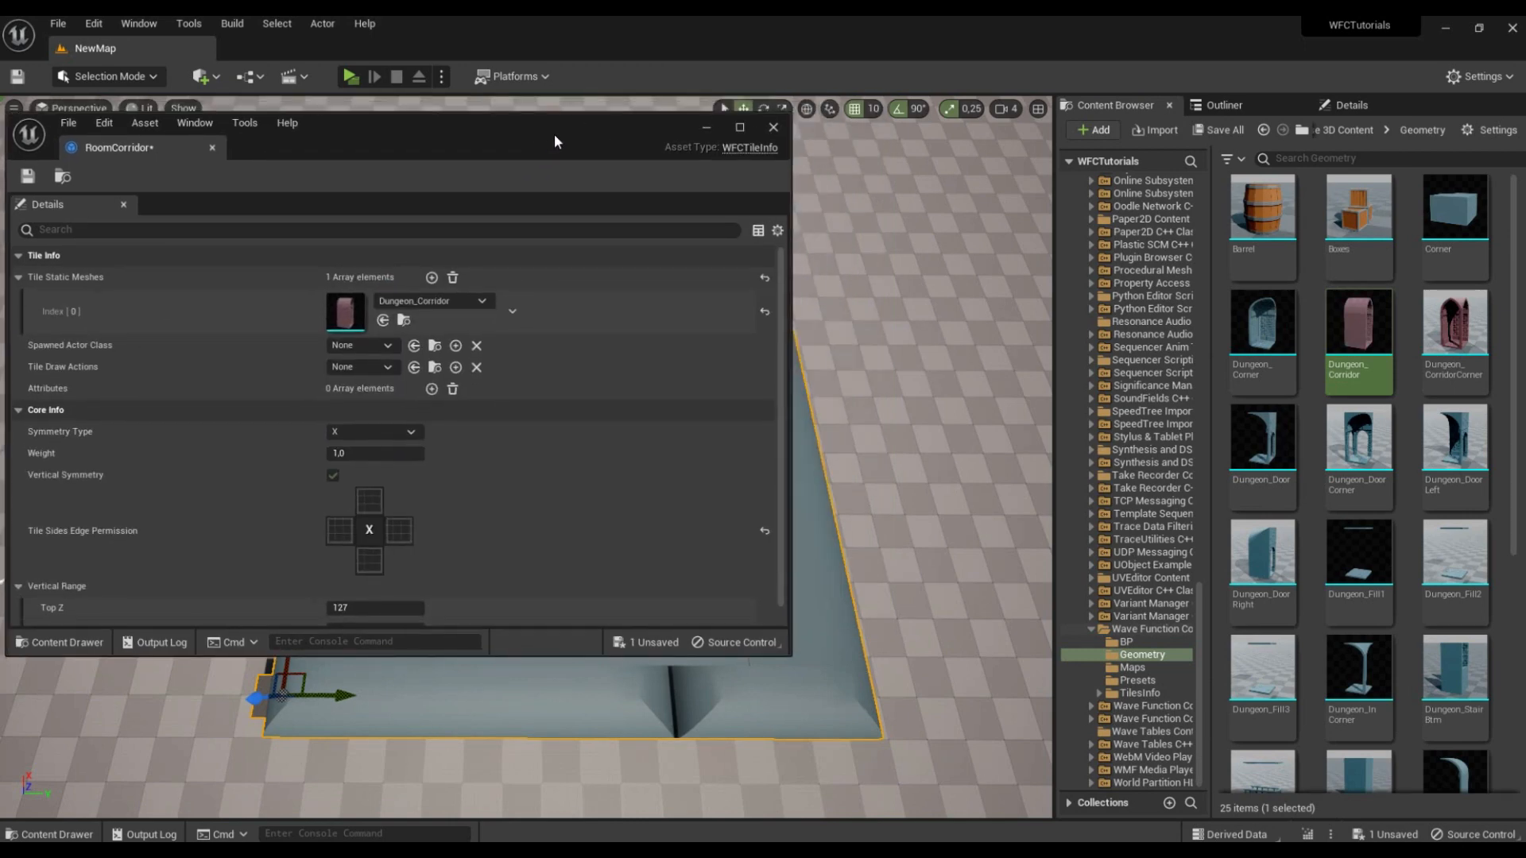
pyautogui.click(705, 127)
pyautogui.moveTo(684, 262); pyautogui.dragTo(775, 314, button='right')
pyautogui.moveTo(1361, 334); pyautogui.dragTo(611, 475)
pyautogui.moveTo(612, 476); pyautogui.dragTo(577, 362, button='right')
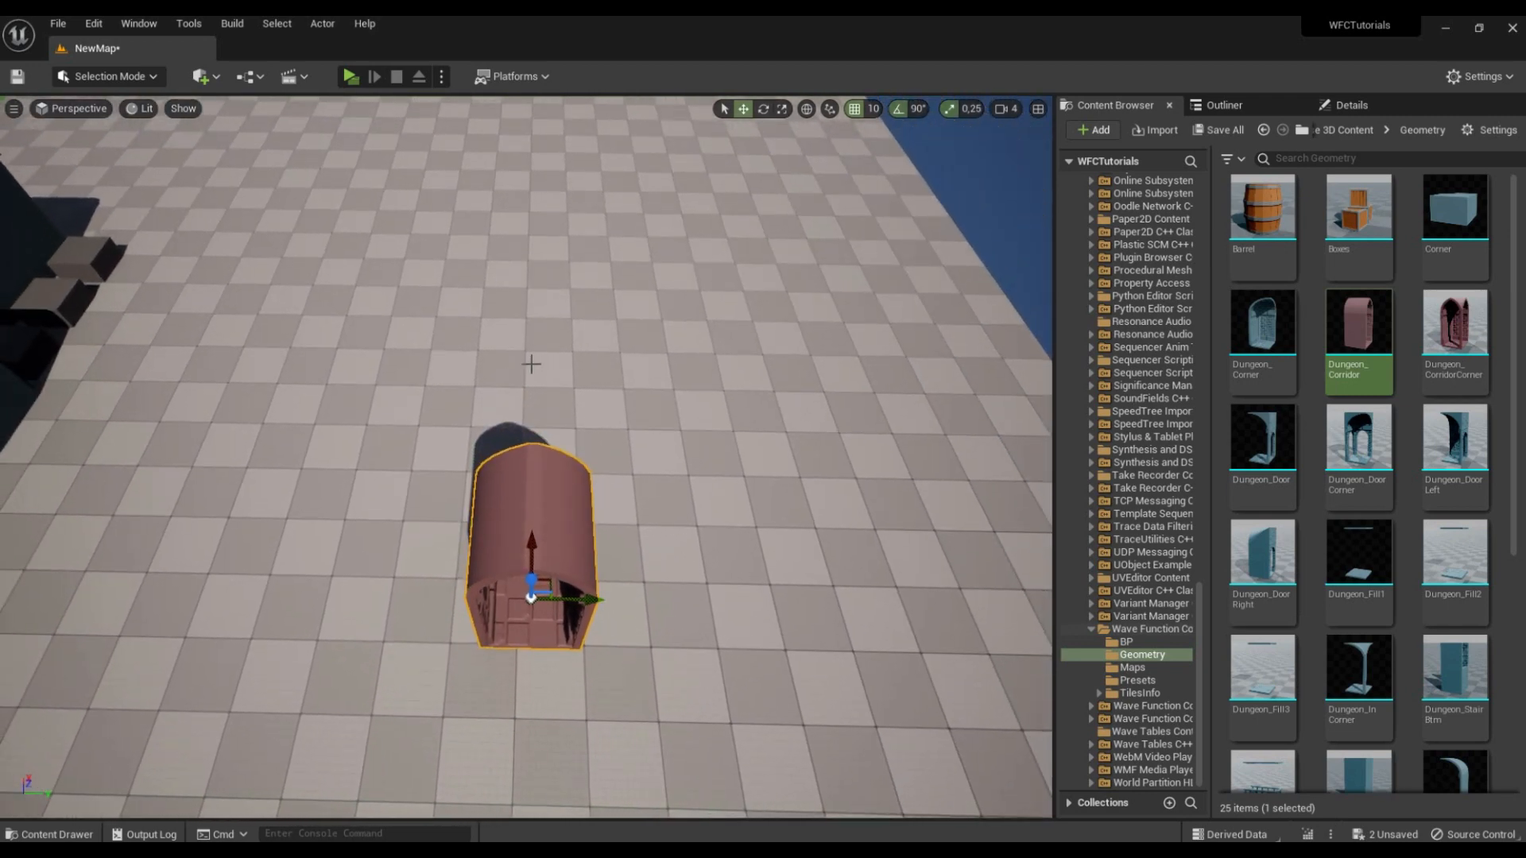
pyautogui.moveTo(720, 545)
pyautogui.mouseDown(button='right')
pyautogui.moveTo(717, 624)
pyautogui.moveTo(720, 546)
pyautogui.mouseUp(button='right')
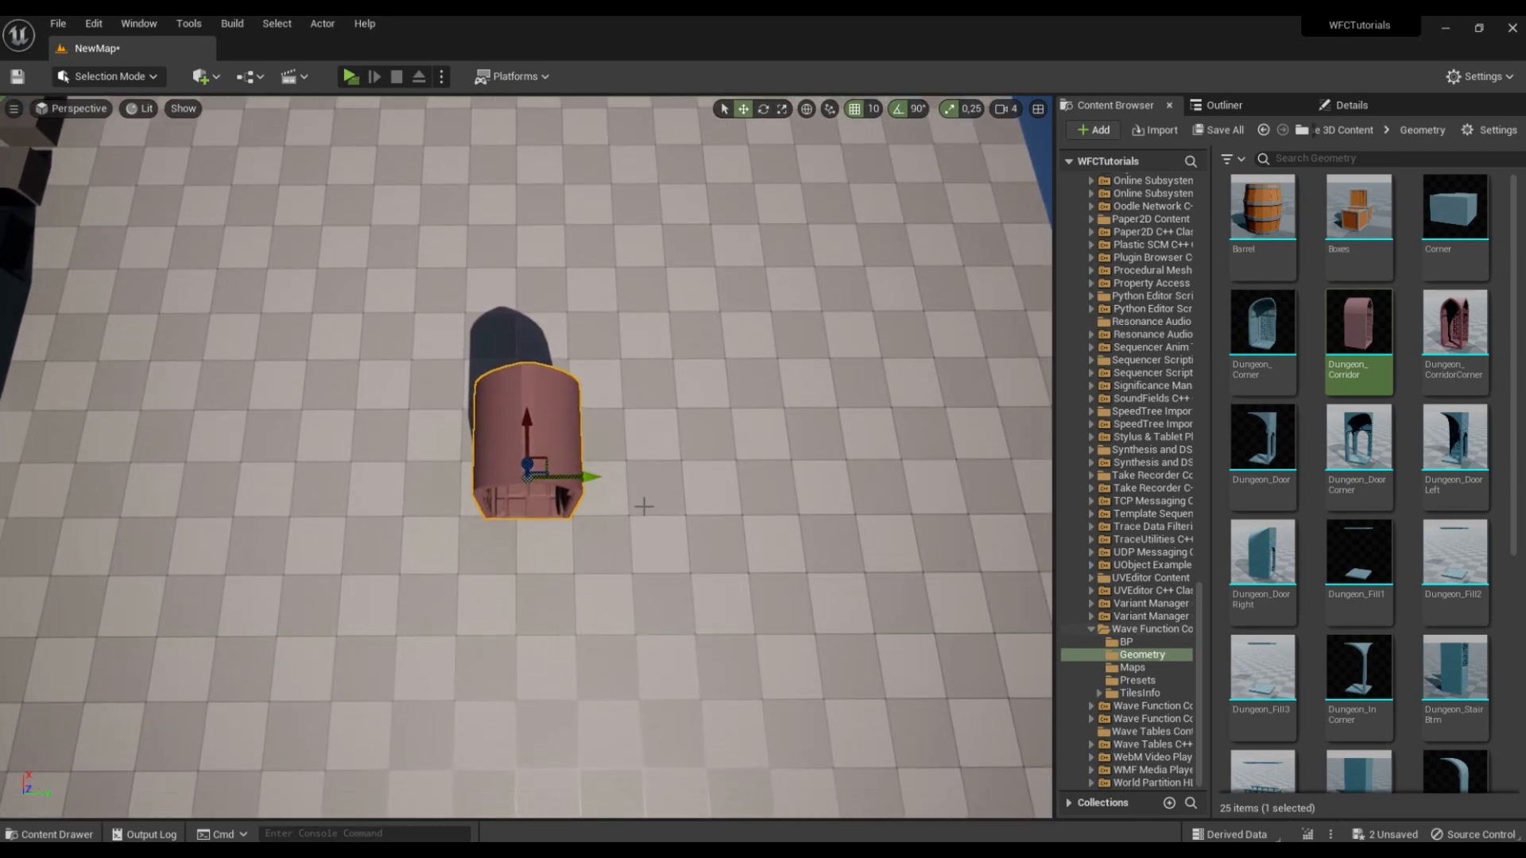
# Step: Delete the corridor mesh placed on the floor and set the RoomCorridor tile's symmetry type to I
pyautogui.press('Delete')
pyautogui.moveTo(453, 834)
pyautogui.click(472, 798)
pyautogui.click(373, 433)
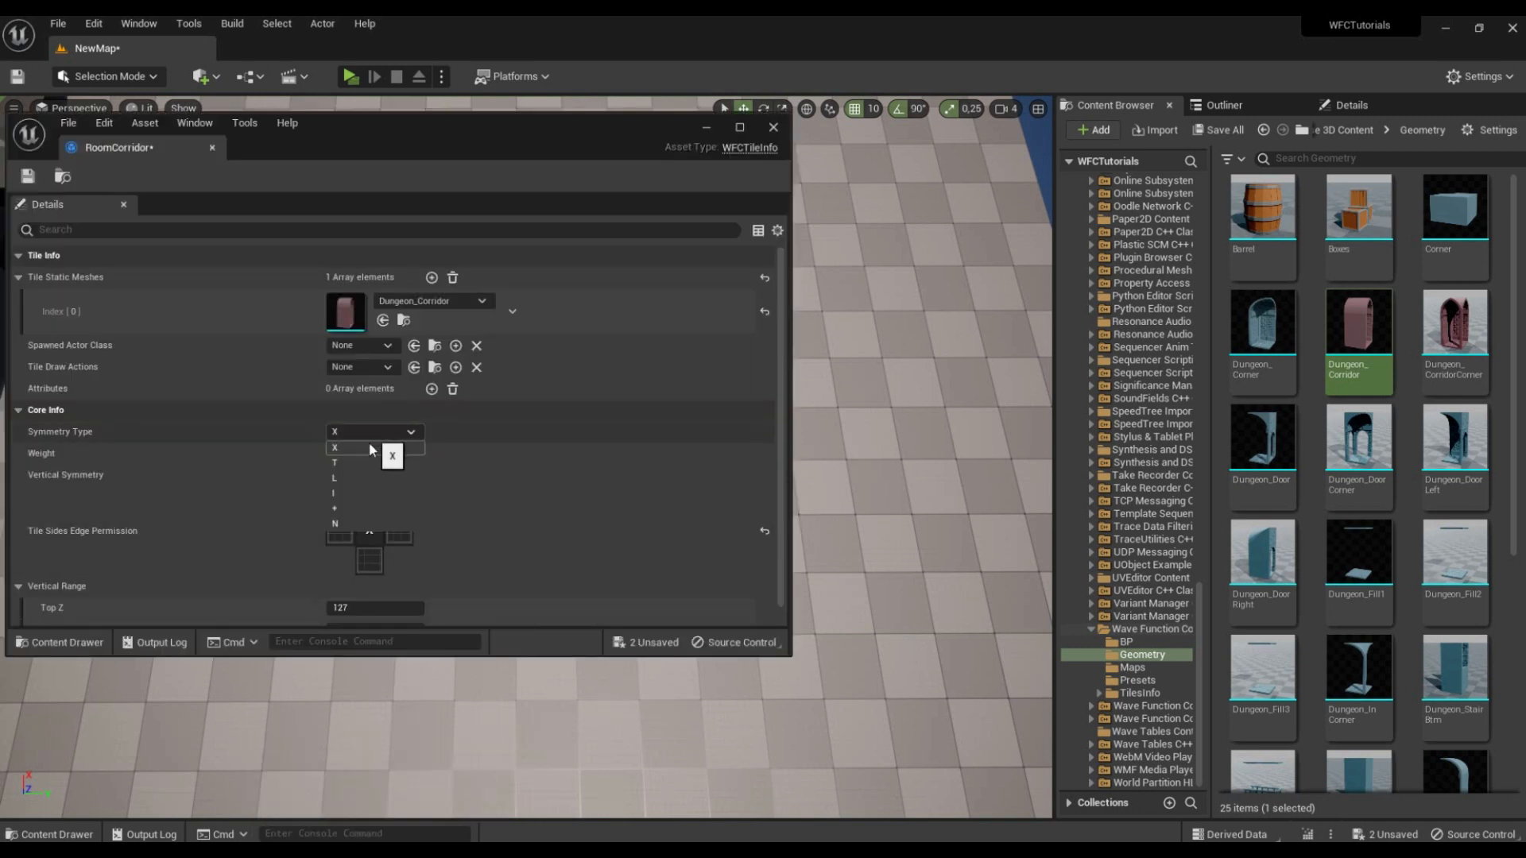
pyautogui.click(362, 489)
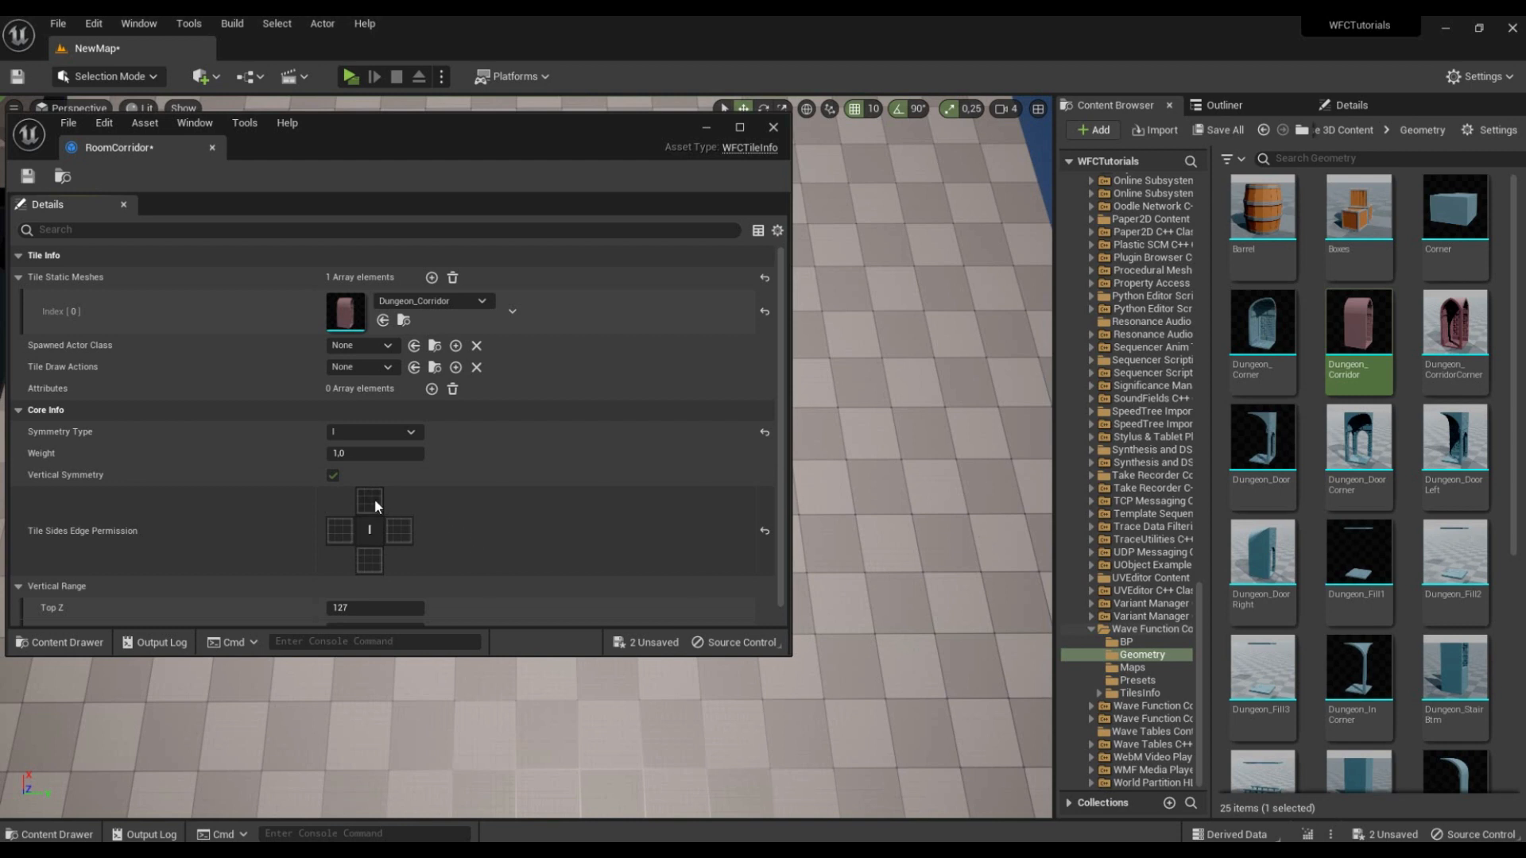
# Step: Edit RoomCorridor's tile sides edge permission, then save the asset and close its editor
pyautogui.click(370, 560)
pyautogui.moveTo(421, 139); pyautogui.dragTo(502, 127)
pyautogui.scroll(-1, 589, 386)
pyautogui.click(107, 164)
pyautogui.click(853, 113)
# Step: Create a WFC3D tiles preset named WFCP_Corridors in the project's TilesPresets folder
pyautogui.moveTo(811, 318); pyautogui.dragTo(1180, 275, button='right')
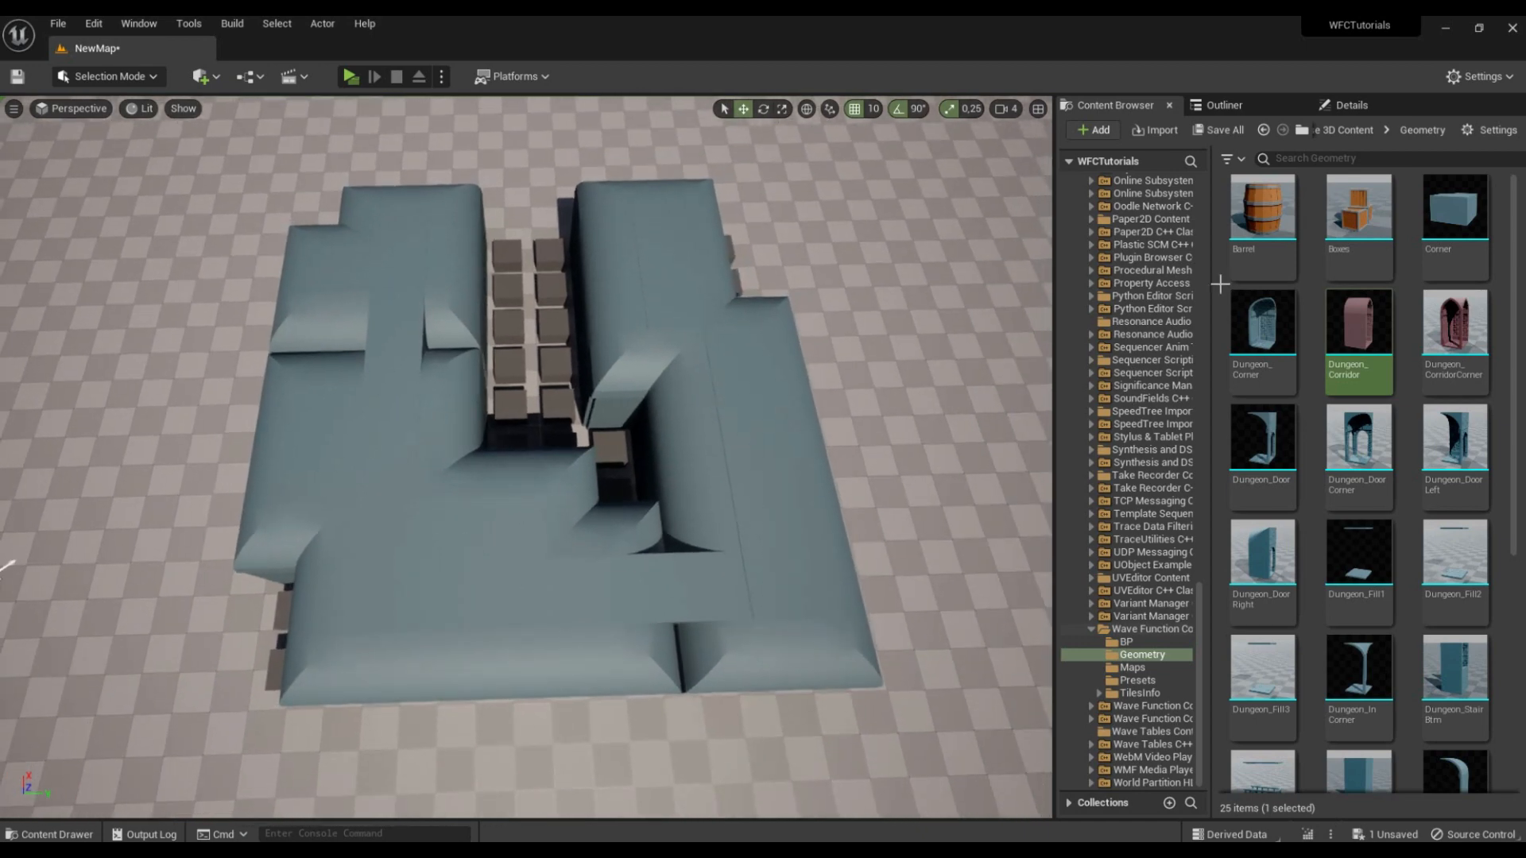
pyautogui.moveTo(1199, 628); pyautogui.dragTo(1250, 190)
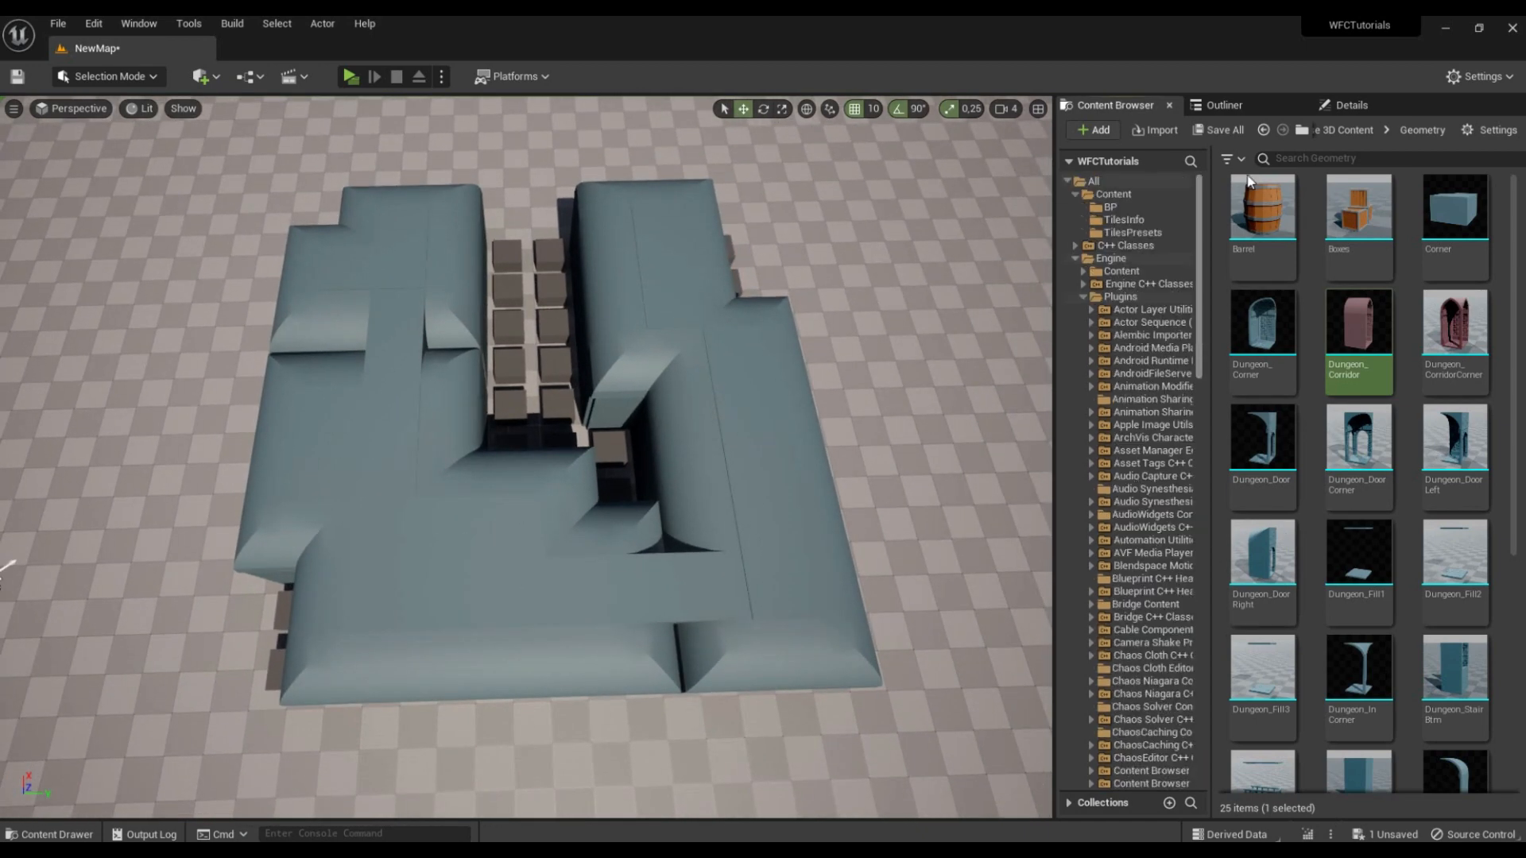
pyautogui.click(1161, 231)
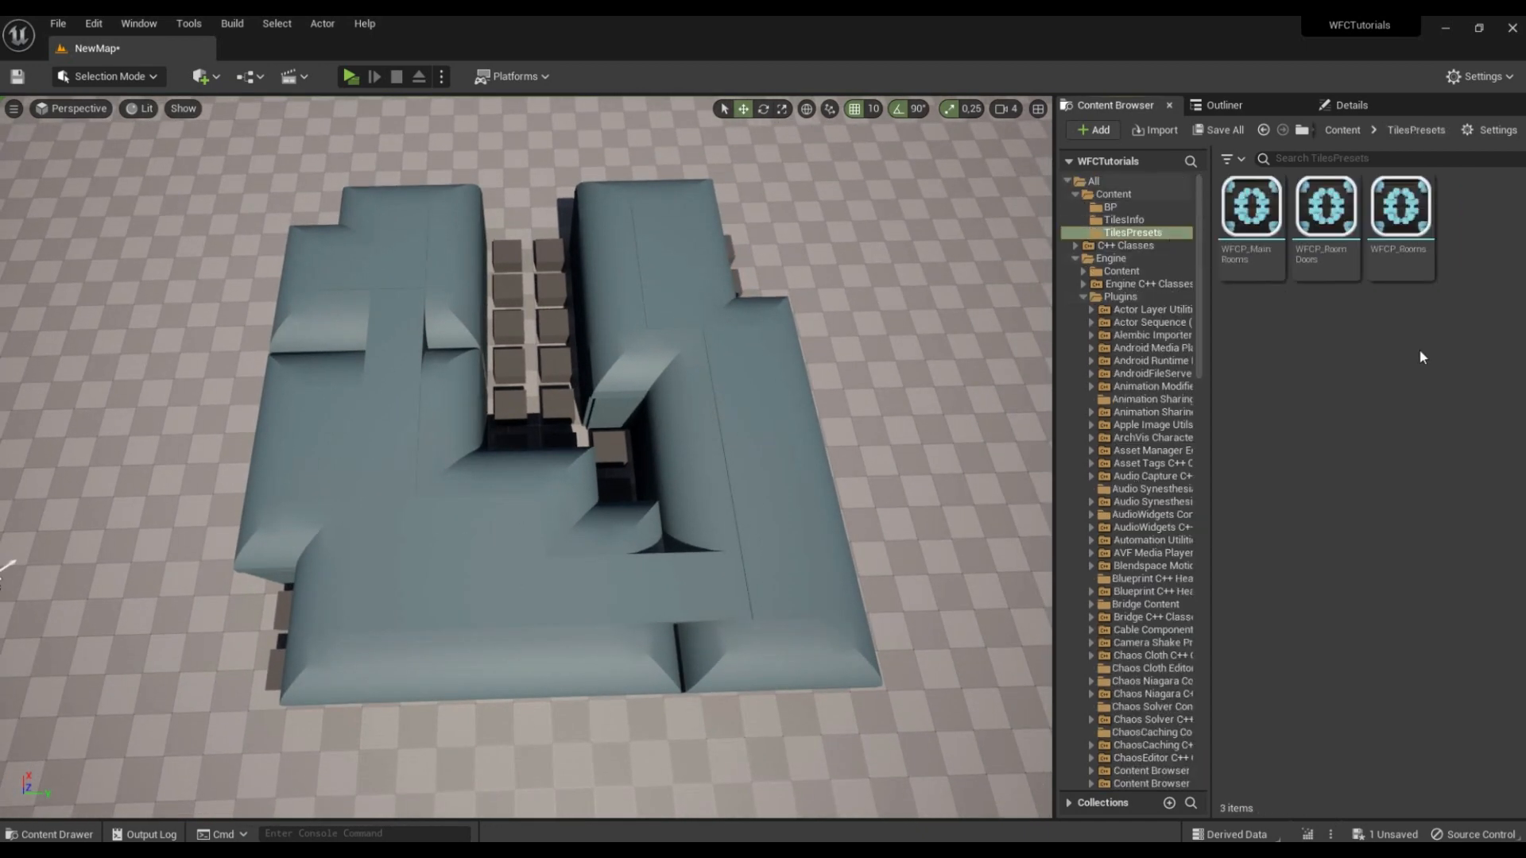
pyautogui.rightClick(1326, 338)
pyautogui.moveTo(1382, 831)
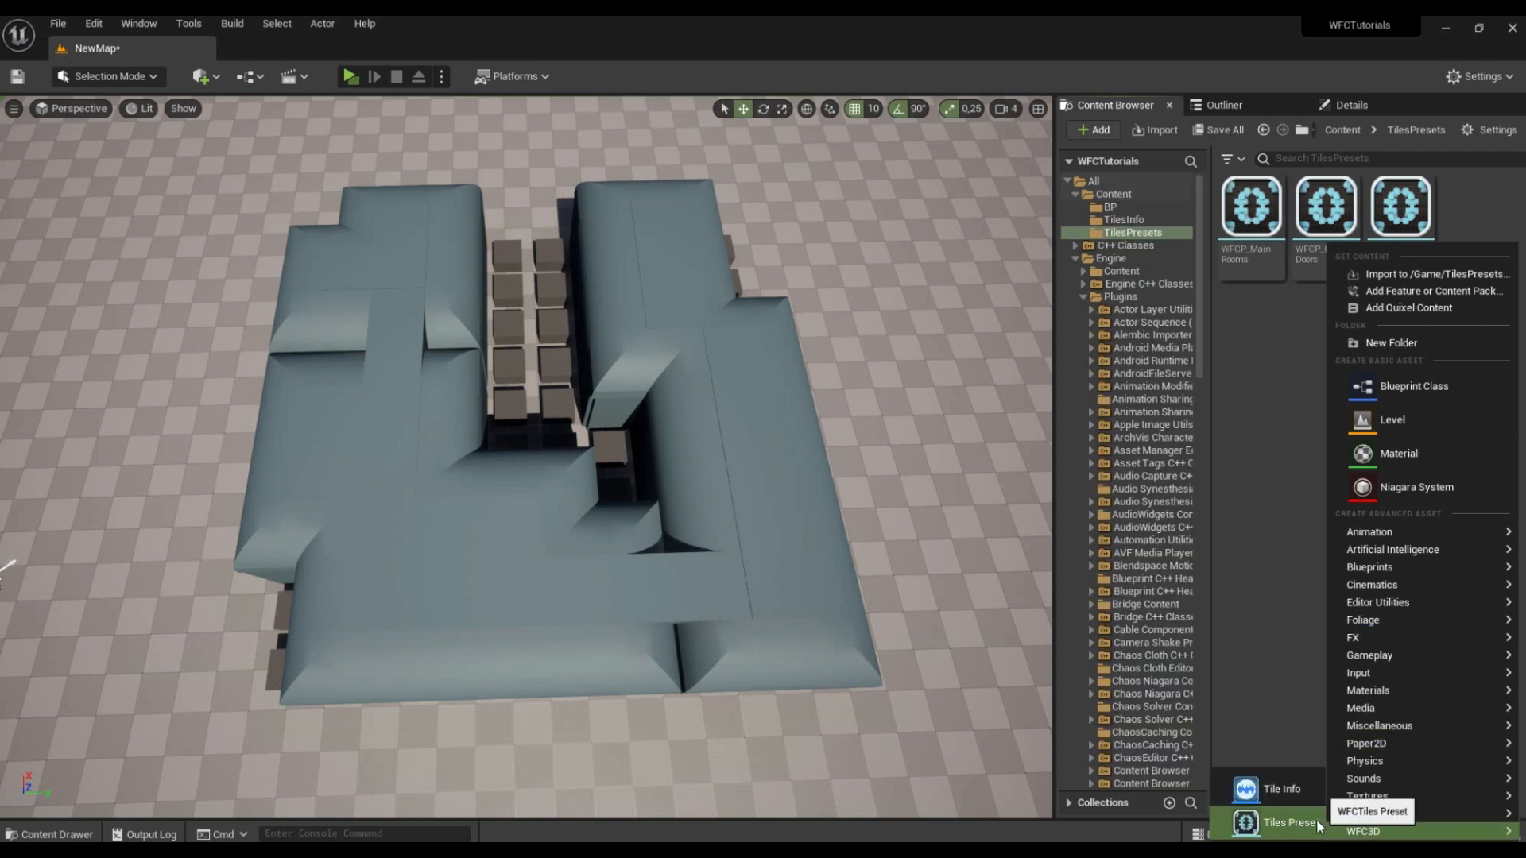
pyautogui.click(1300, 821)
pyautogui.write('WFCP')
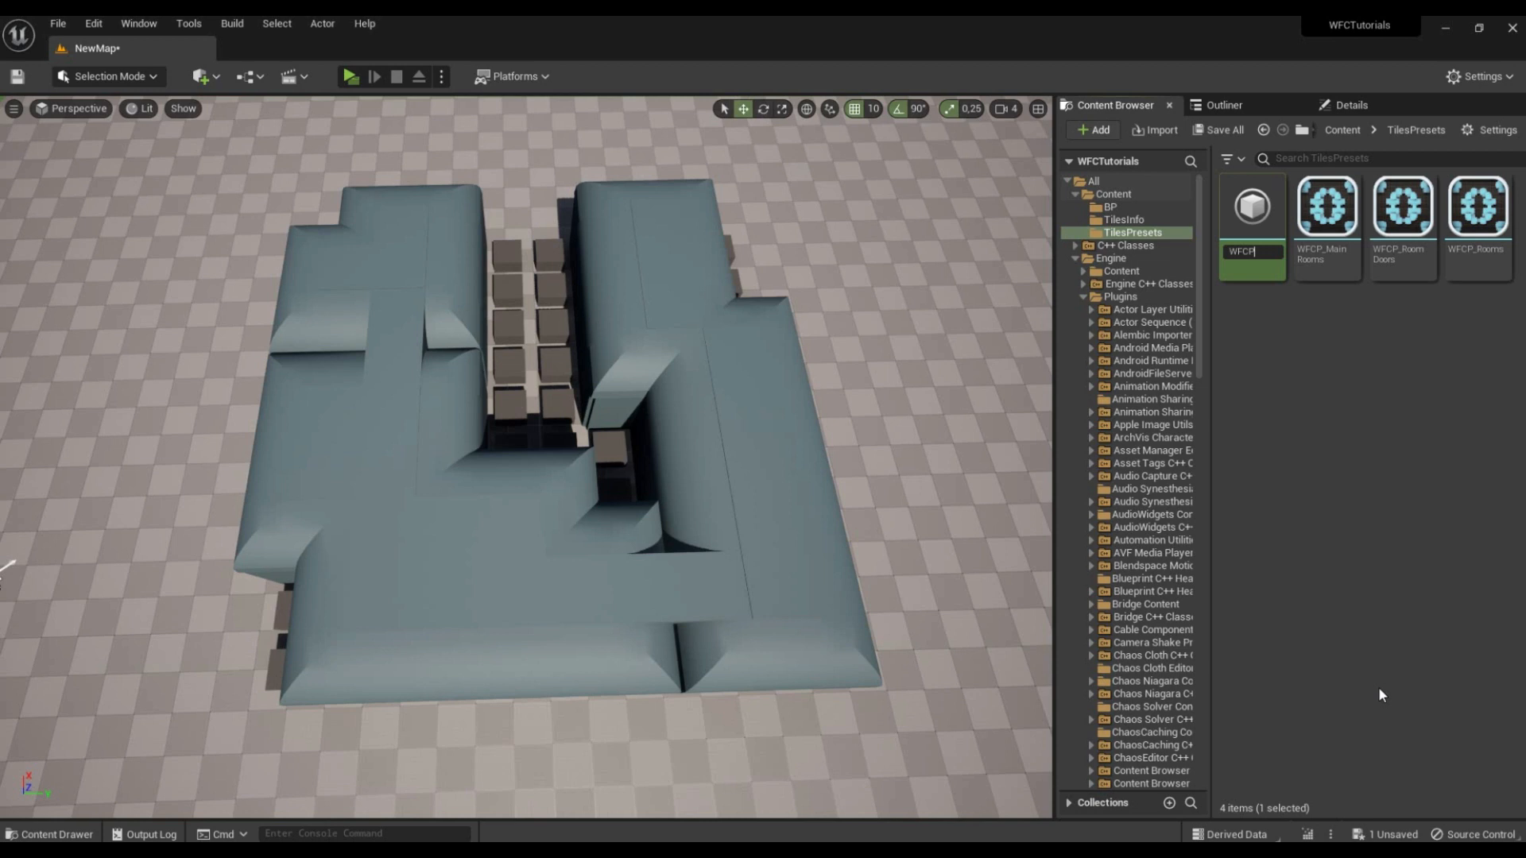
pyautogui.write('_Corridors')
pyautogui.press('Return')
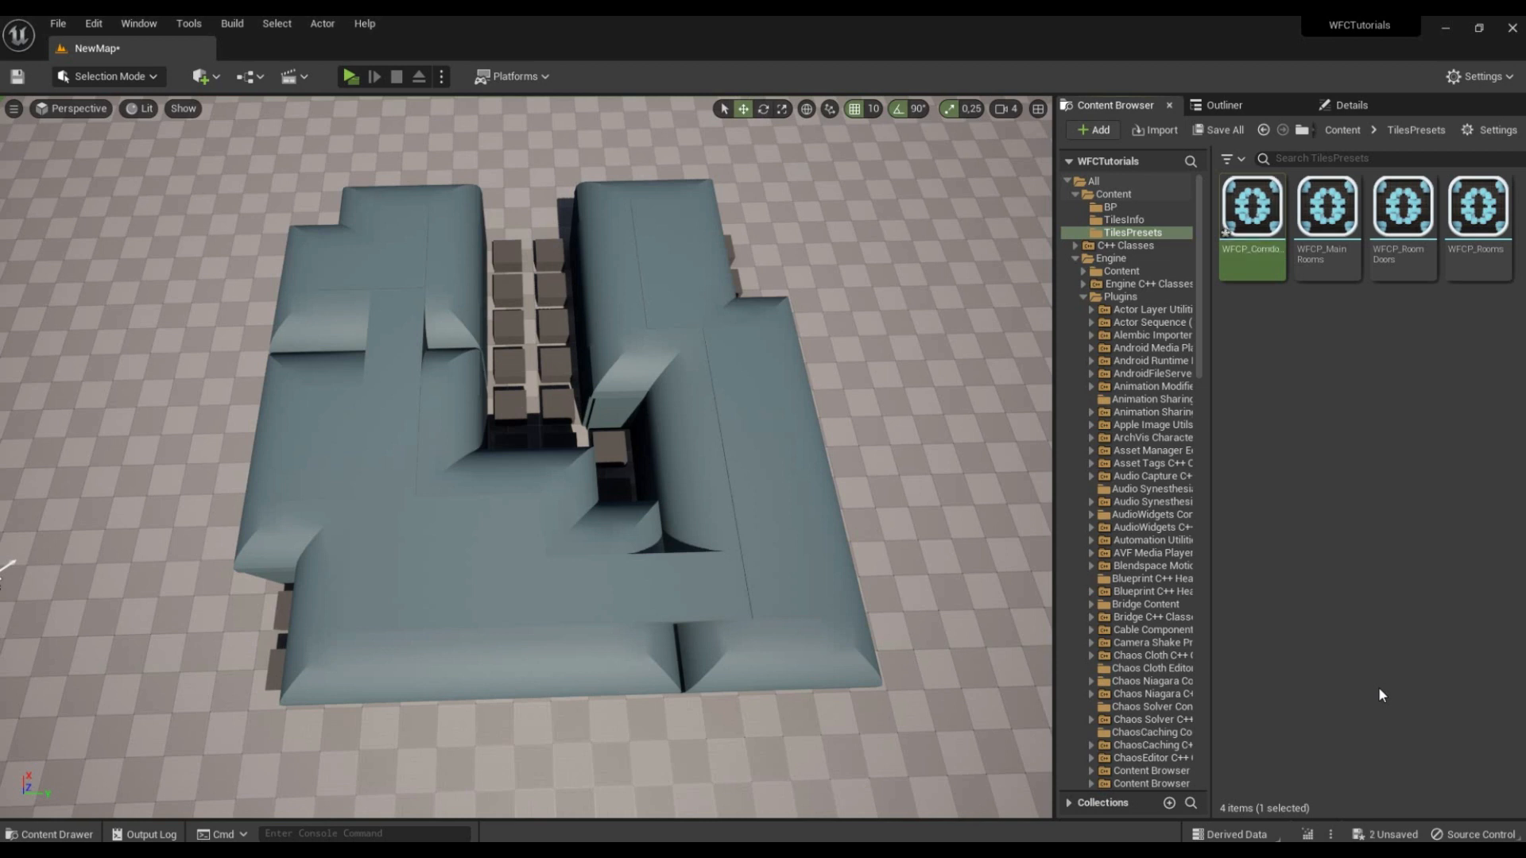
# Step: Open the WFCP_Corridors preset and add RoomCorridor from the TilesInfo folder as its tile state
pyautogui.doubleClick(1255, 213)
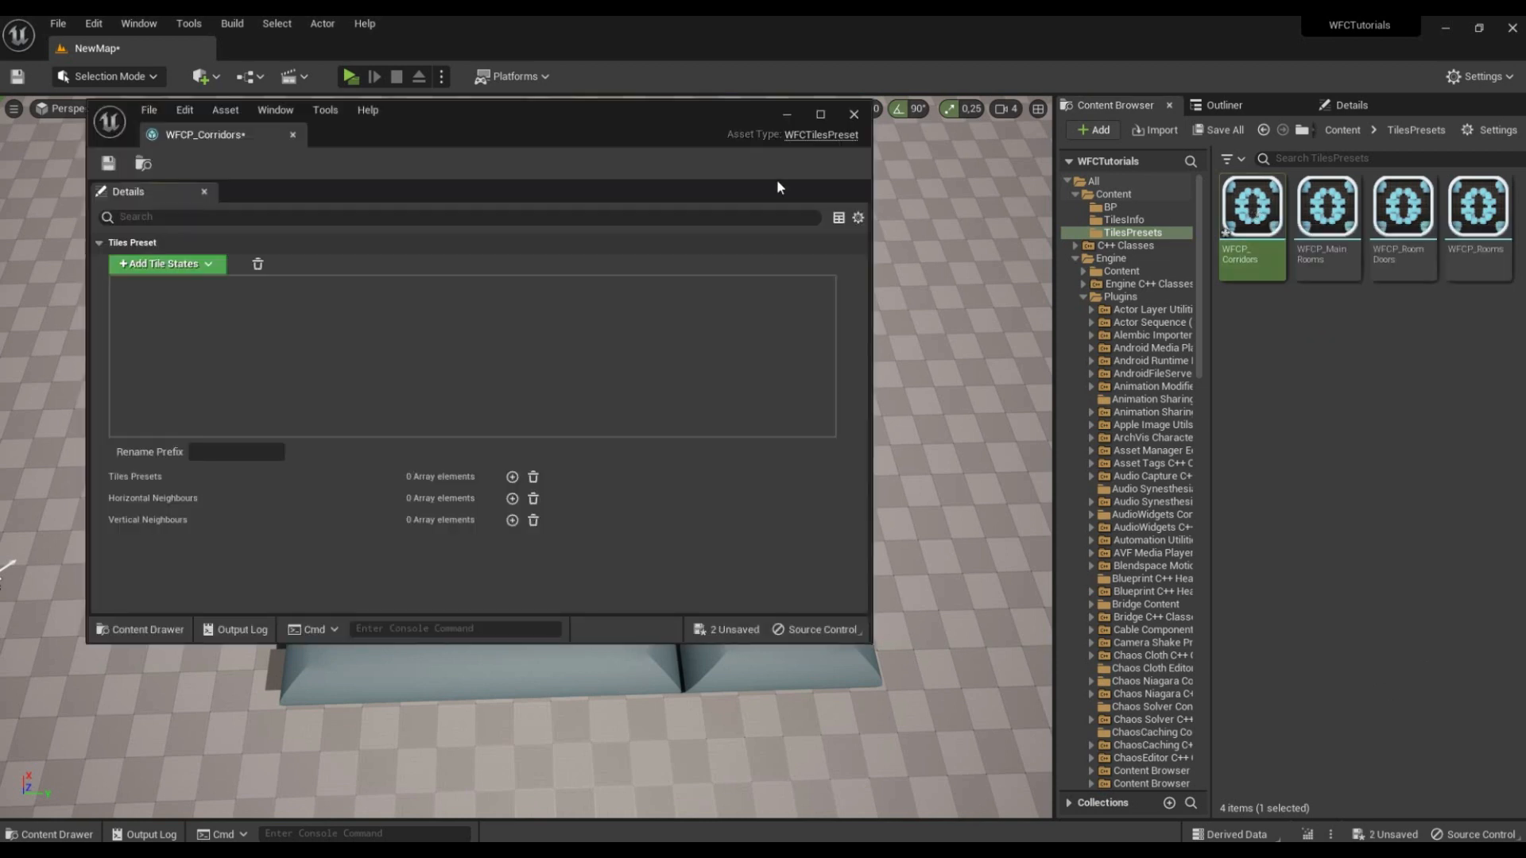
pyautogui.click(1139, 221)
pyautogui.moveTo(1327, 210); pyautogui.dragTo(433, 345)
# Step: Add two nested tiles presets to WFCP_Corridors: WFCP_Rooms at index 0 and WFCP_RoomDoors at index 1
pyautogui.click(512, 476)
pyautogui.click(511, 477)
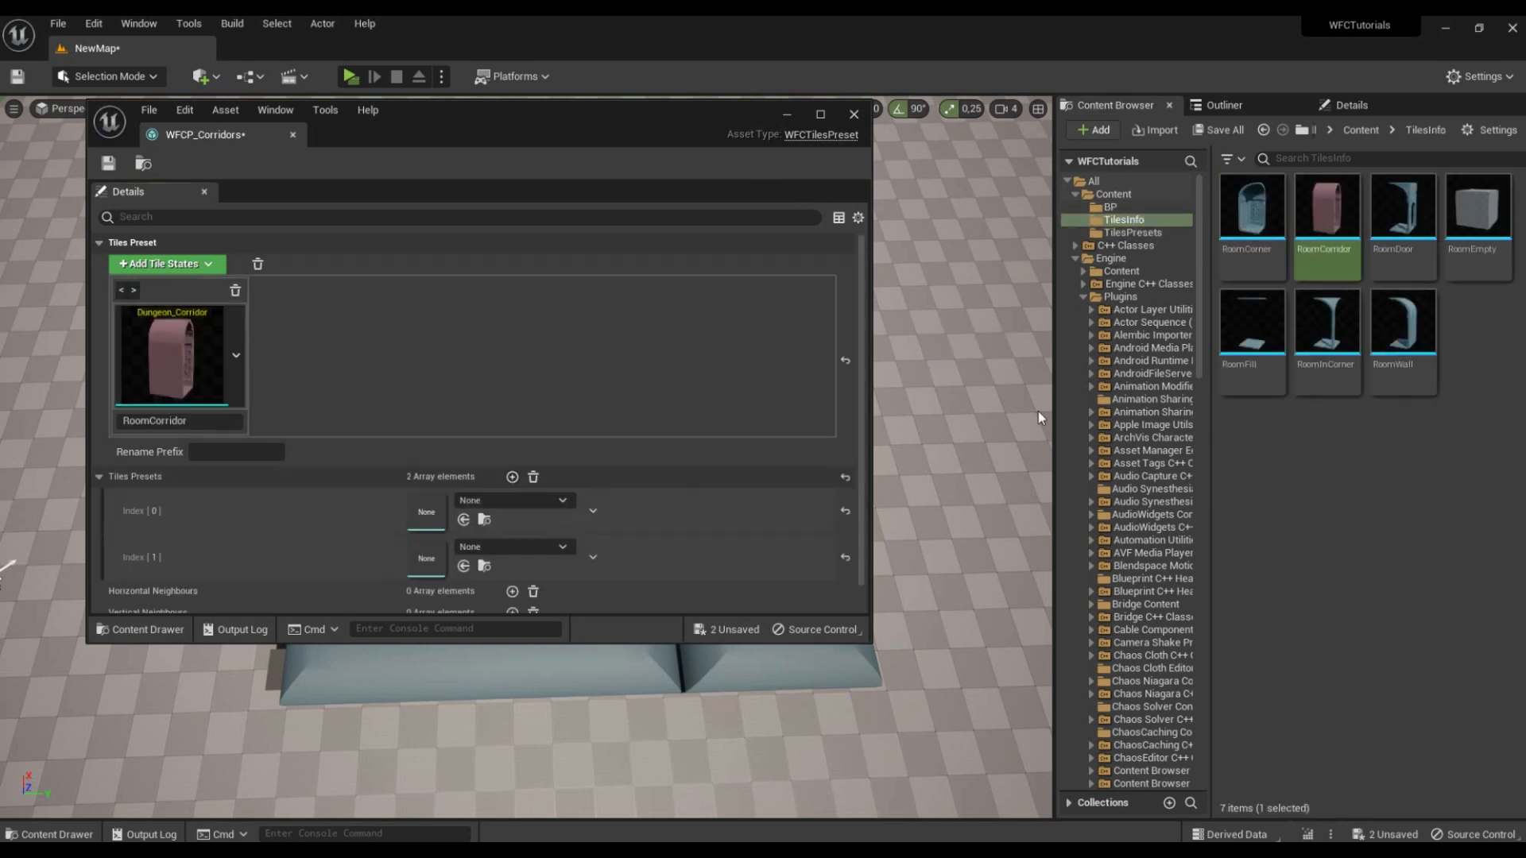
pyautogui.click(1139, 233)
pyautogui.moveTo(1476, 211); pyautogui.dragTo(427, 515)
pyautogui.moveTo(1403, 211); pyautogui.dragTo(427, 559)
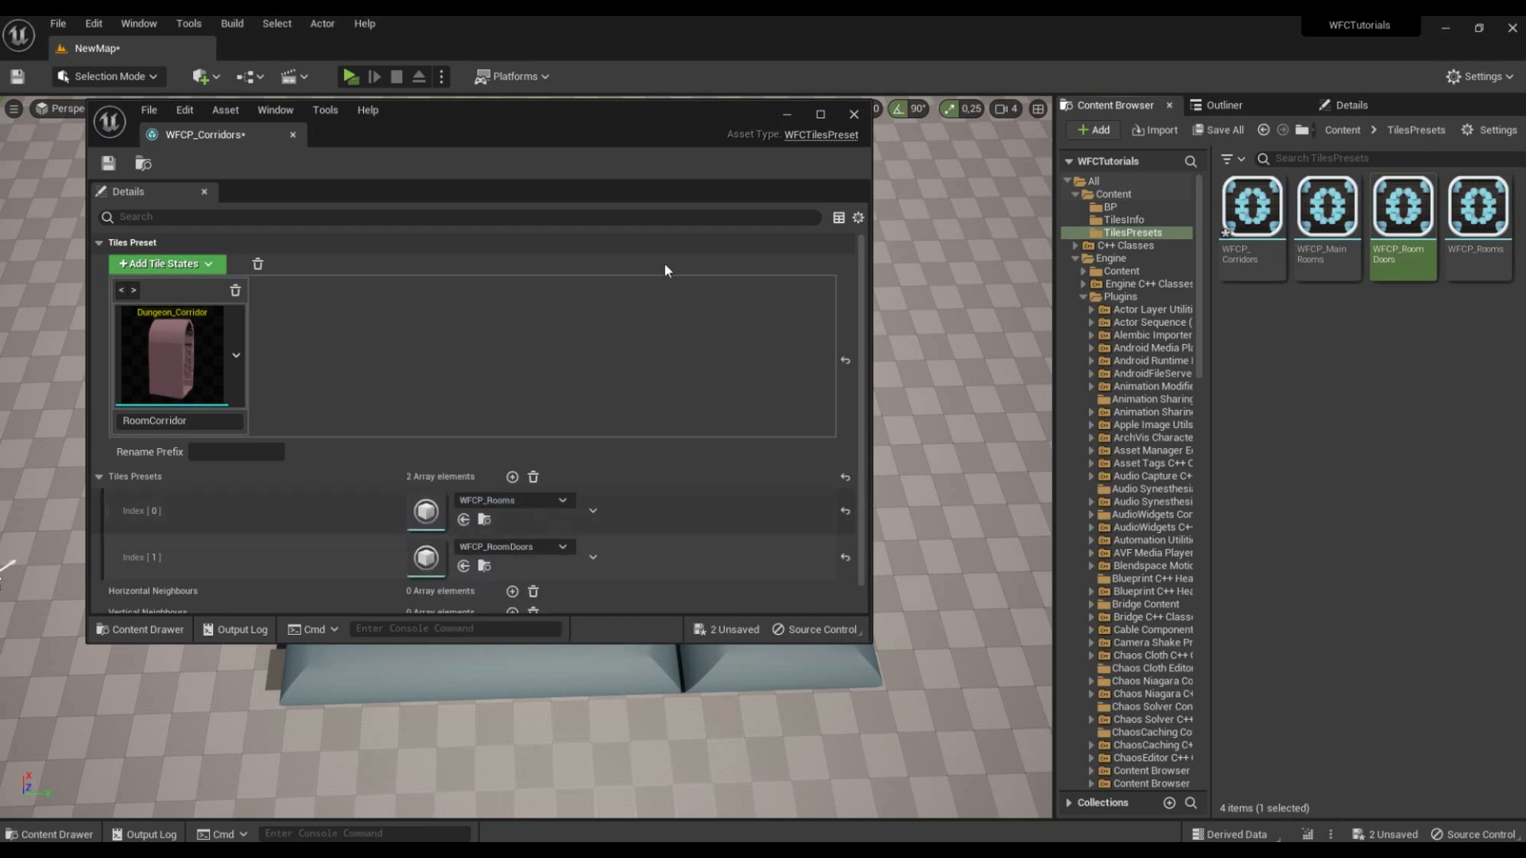
# Step: Maximize the preset editor and add a horizontal neighbours entry with RoomCorridor as its left state
pyautogui.click(820, 112)
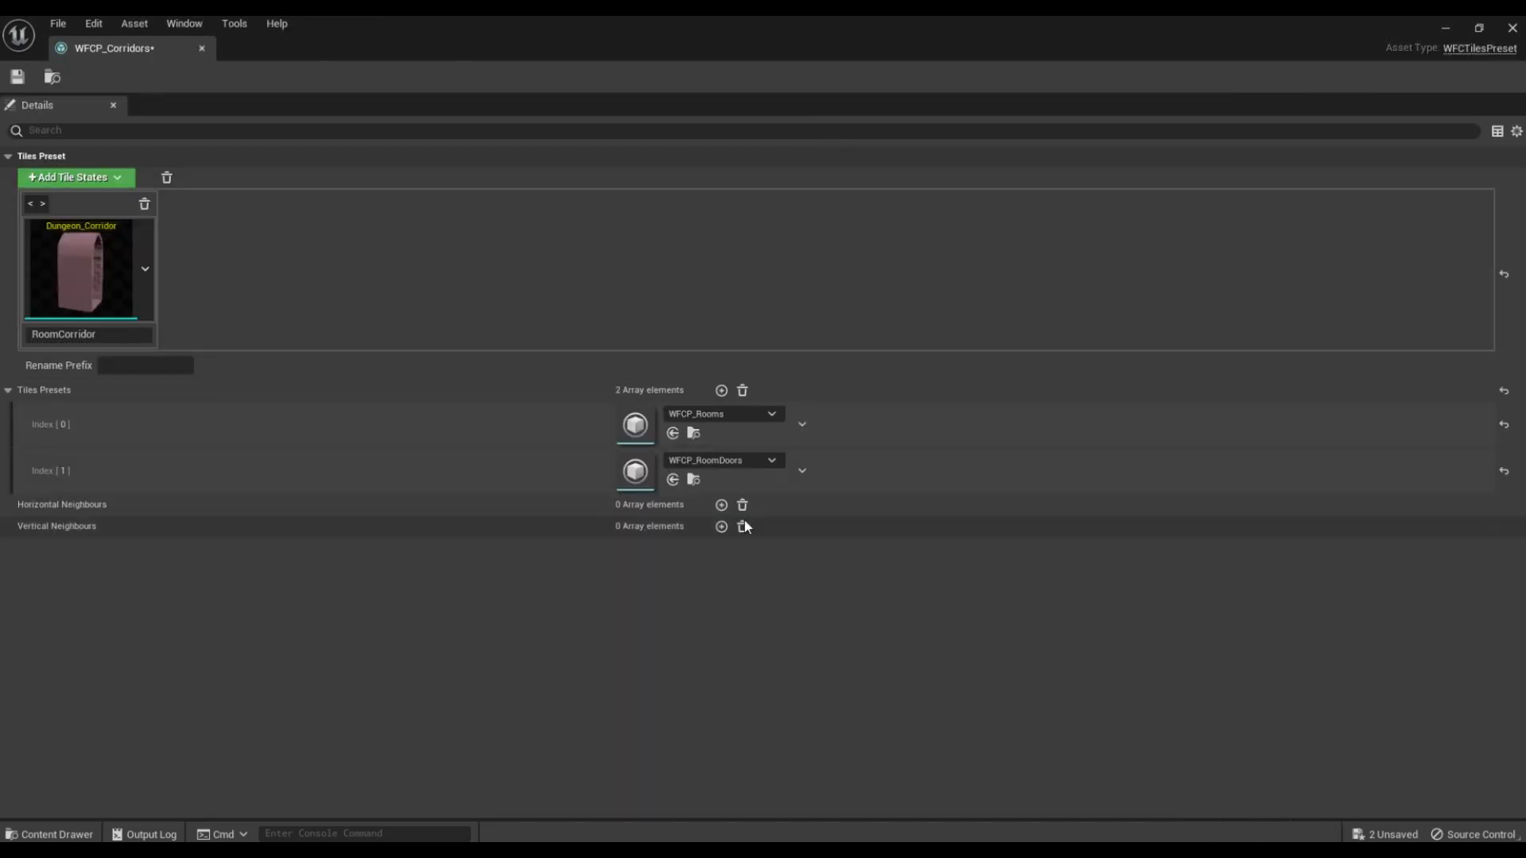
pyautogui.click(720, 504)
pyautogui.click(55, 545)
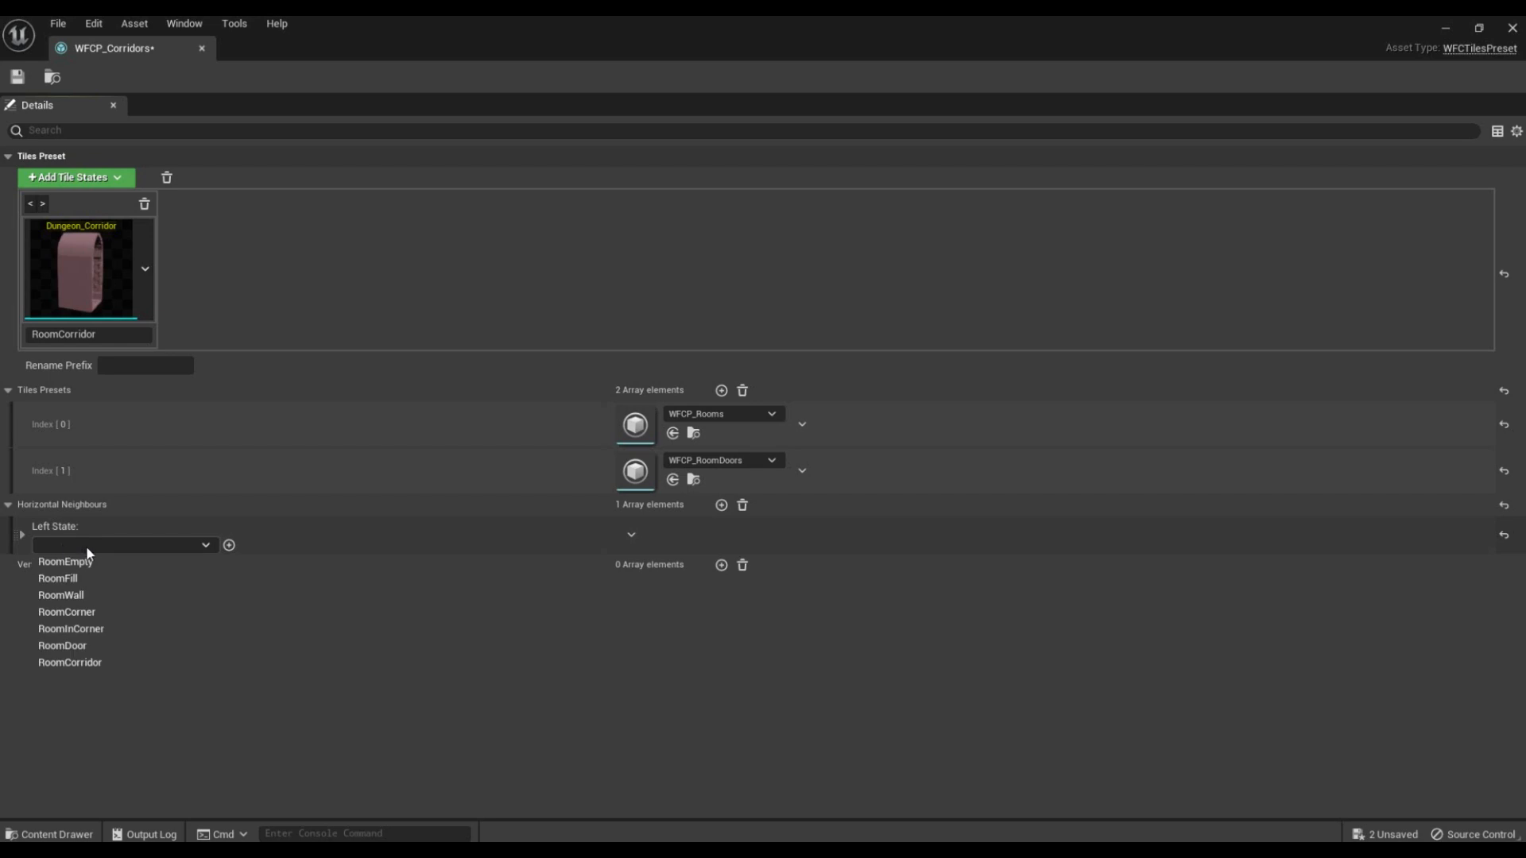
pyautogui.click(112, 660)
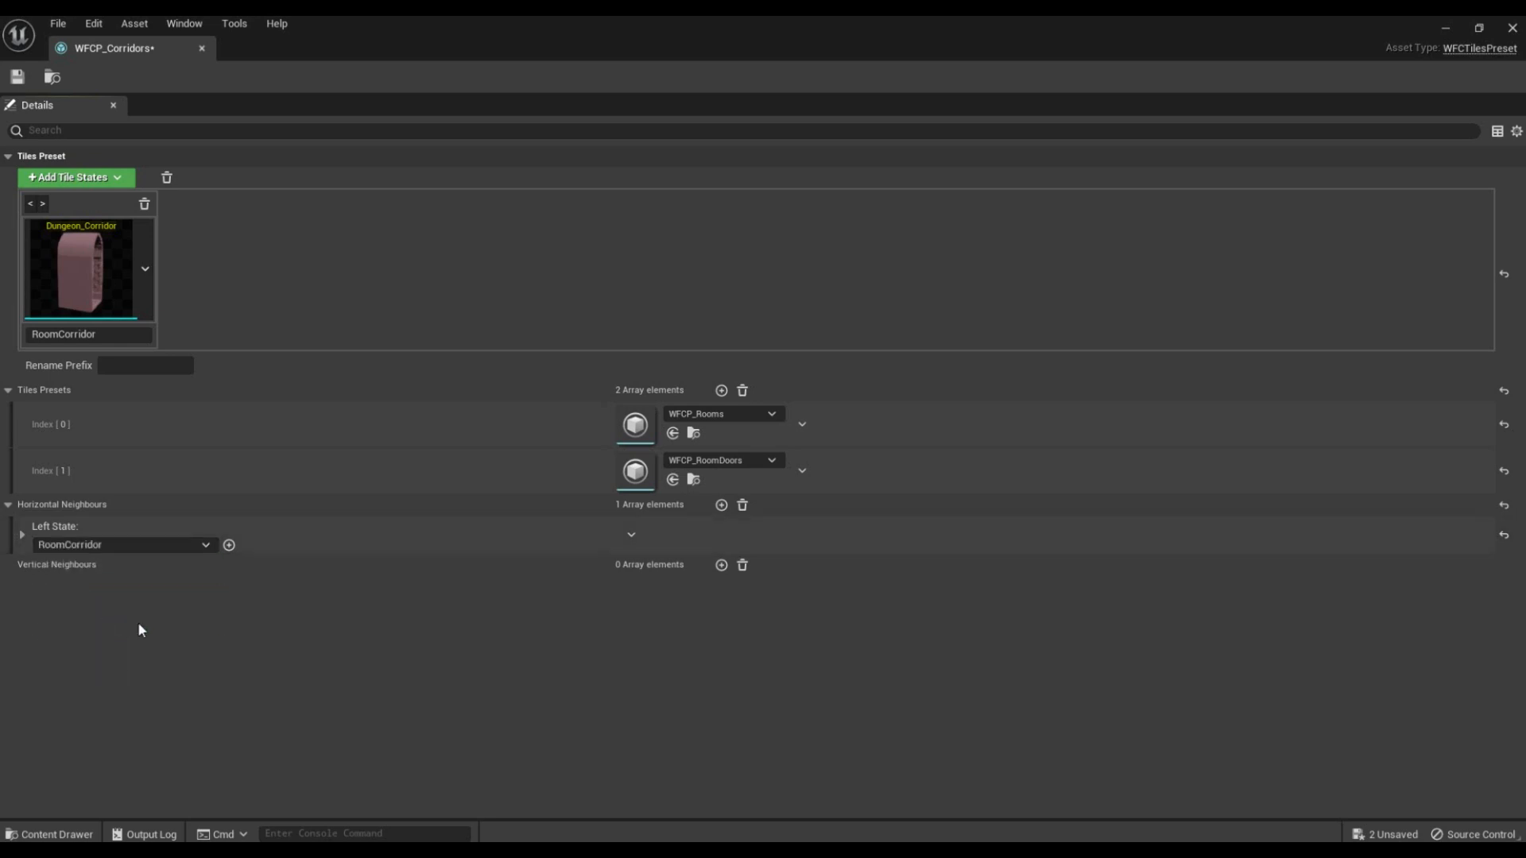
pyautogui.click(22, 533)
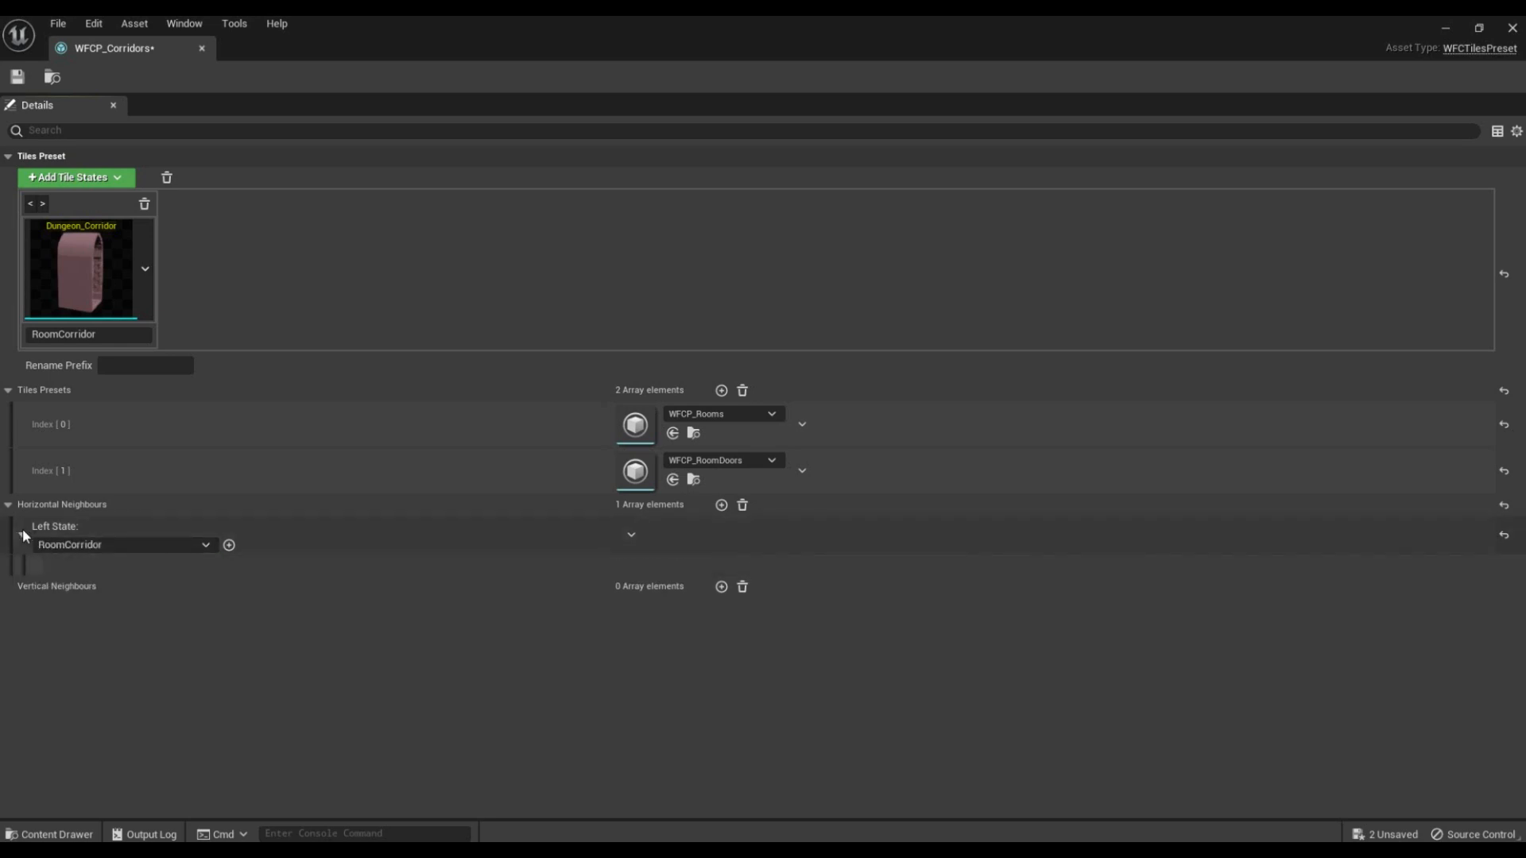
# Step: Add RoomEmpty as a right state of RoomCorridor, matching the corridor's right side with all four RoomEmpty sides
pyautogui.click(228, 545)
pyautogui.click(140, 583)
pyautogui.click(120, 604)
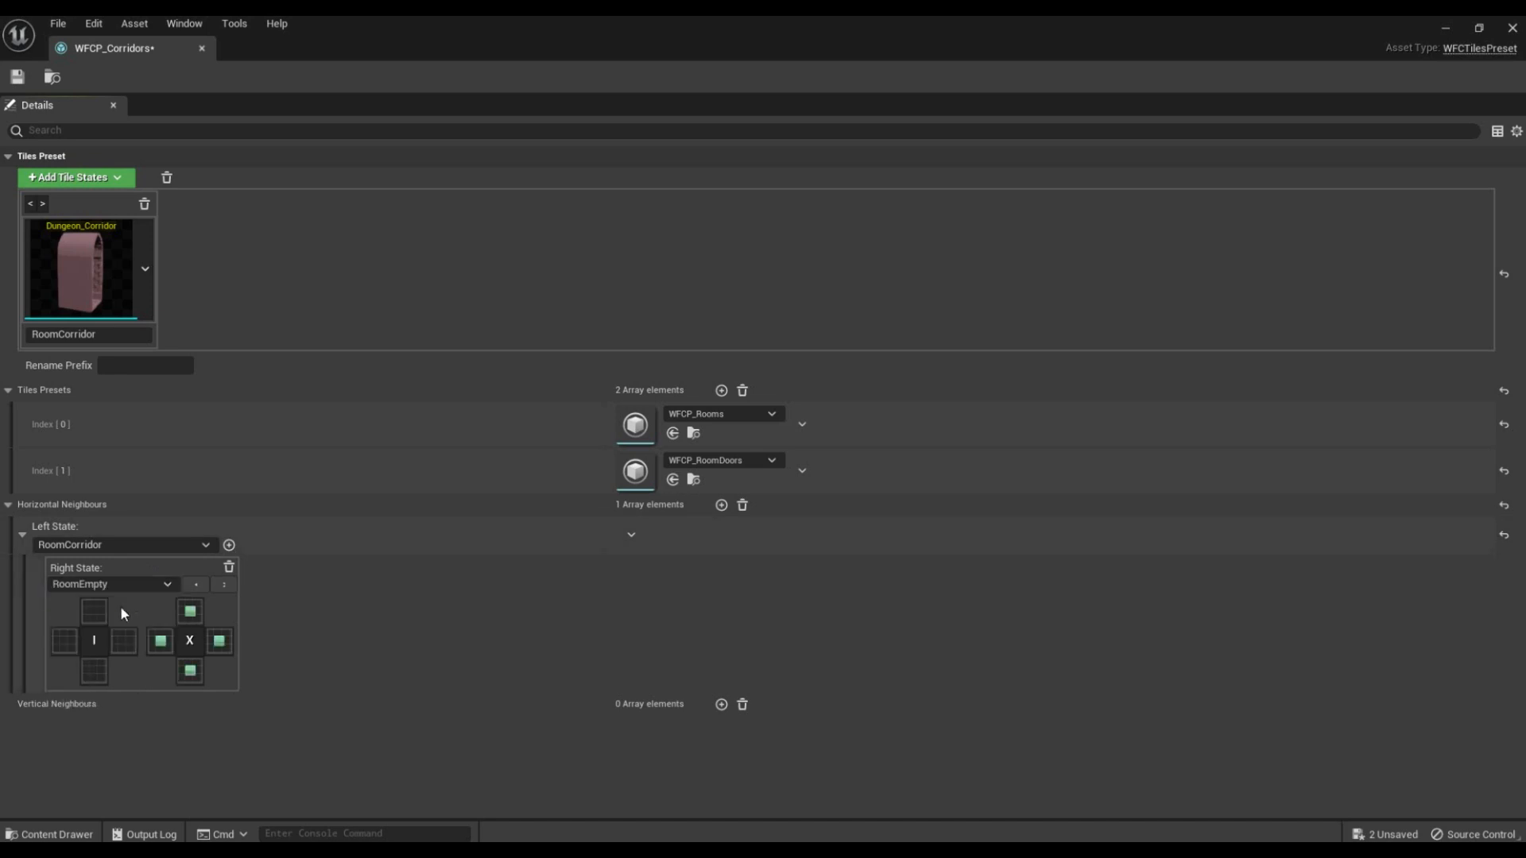
# Step: Add RoomWall as a right state, matching the corridor's right side with the wall tile's top side
pyautogui.click(228, 545)
pyautogui.click(310, 585)
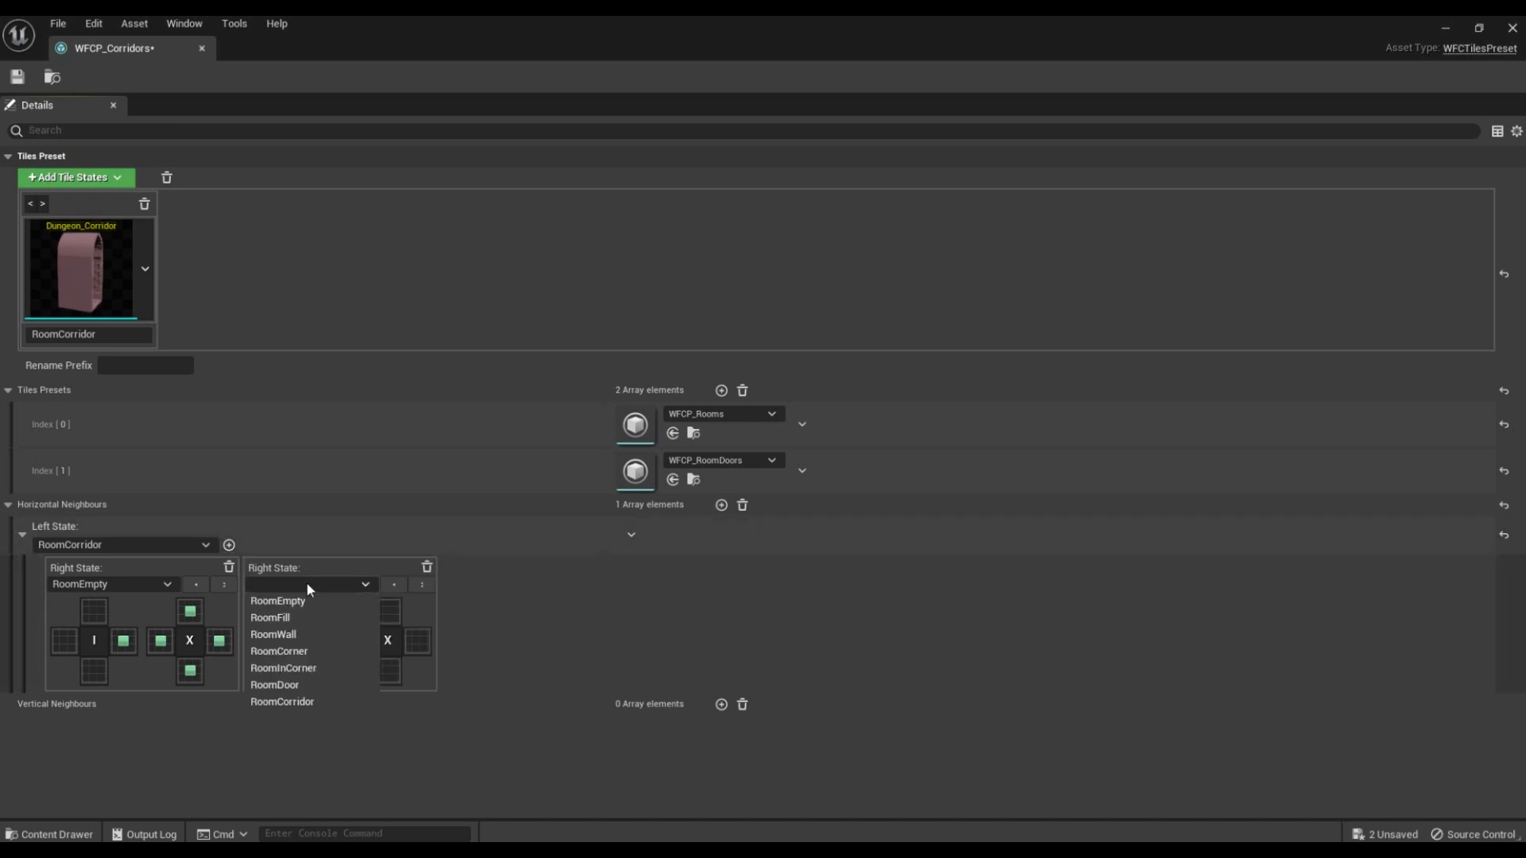
pyautogui.click(297, 634)
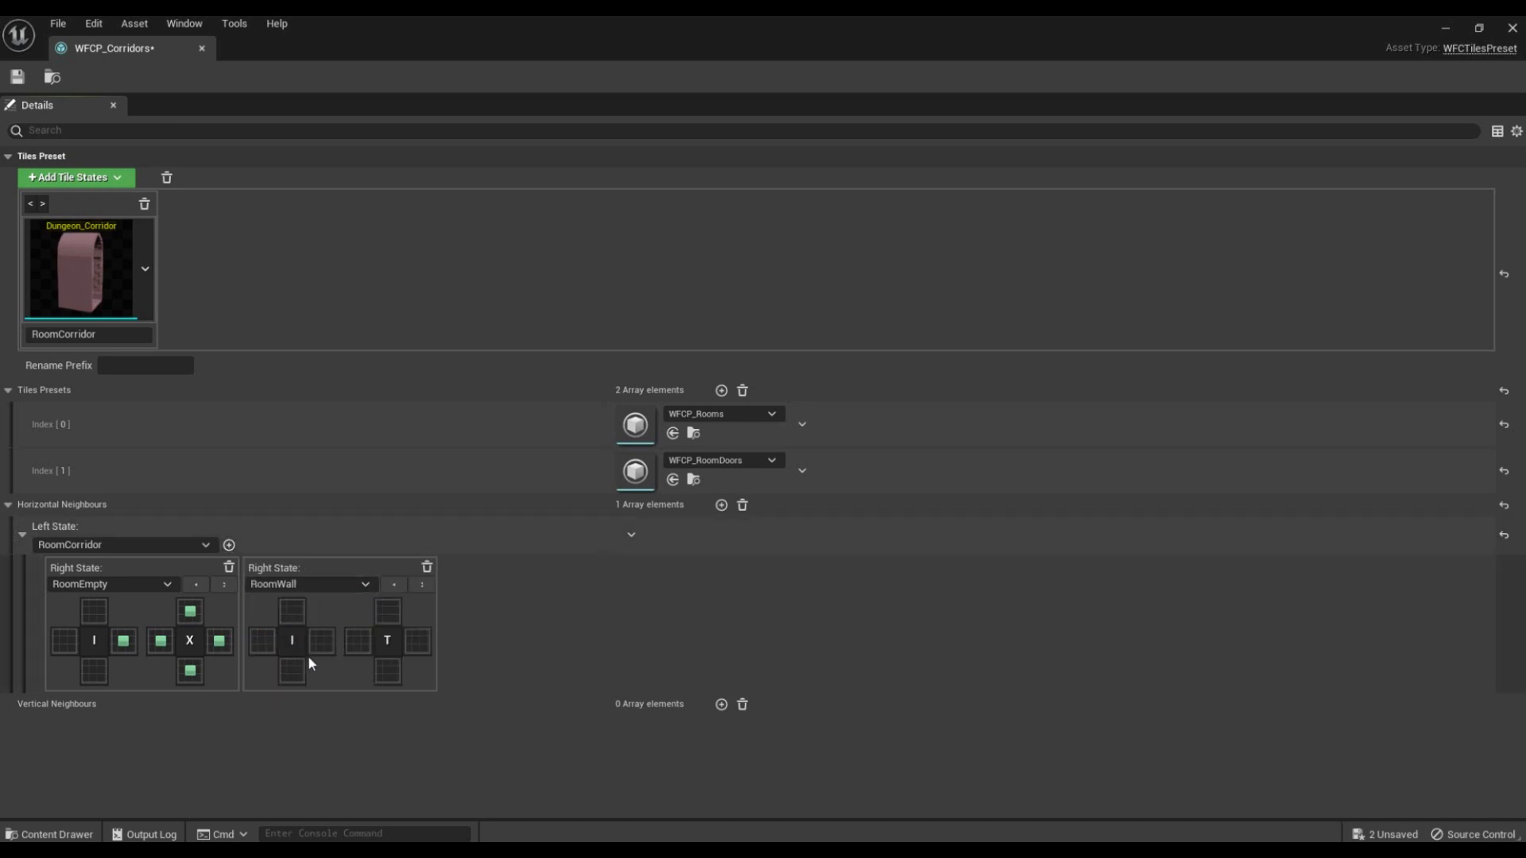
pyautogui.click(387, 612)
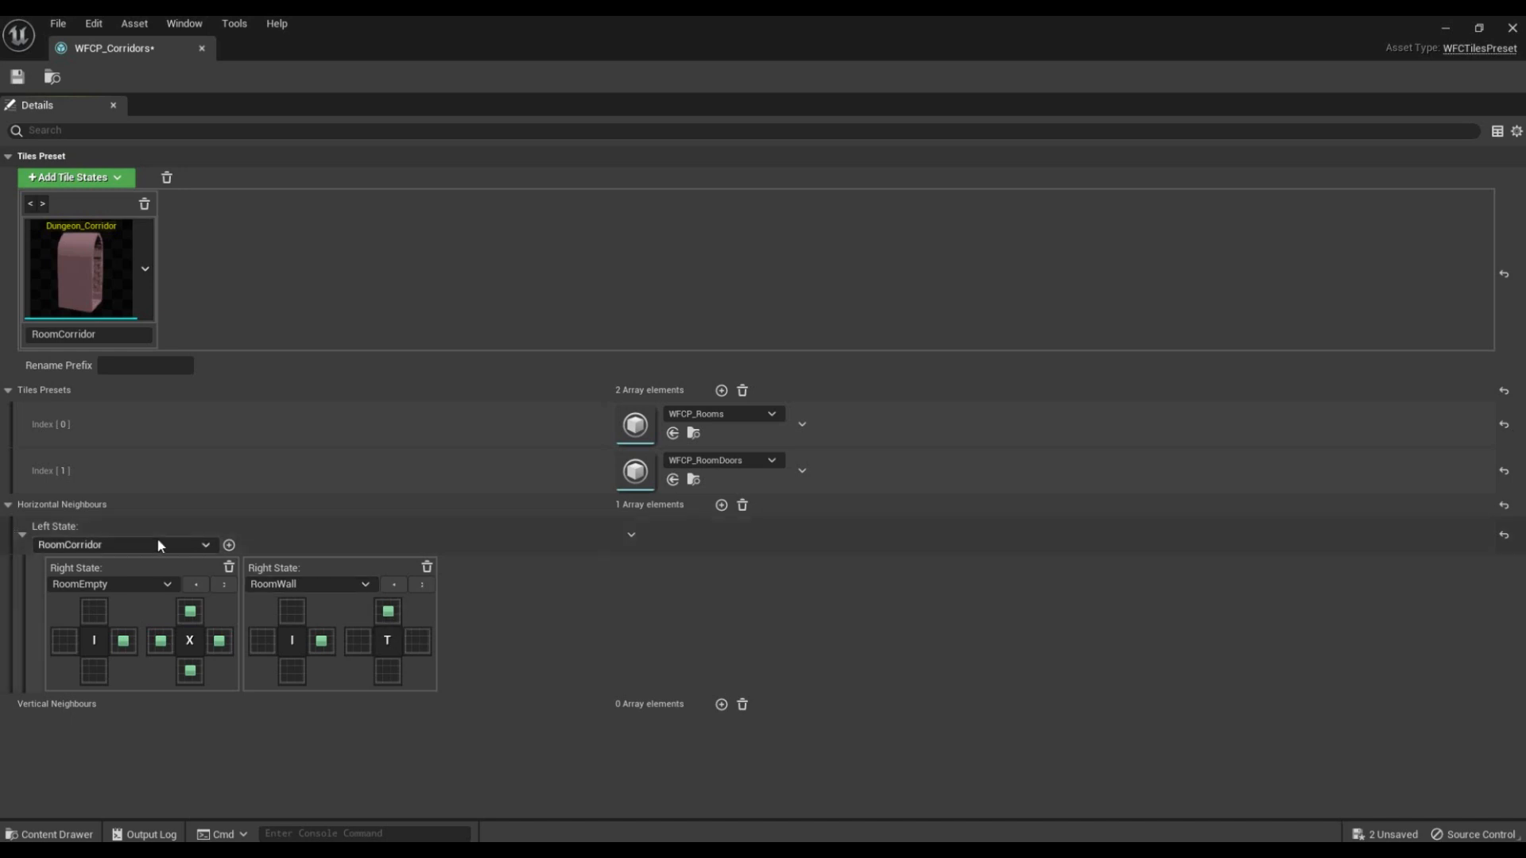
# Step: Add RoomCorner as a right state, matching the corridor's right side with the corner tile's left and bottom sides
pyautogui.click(228, 545)
pyautogui.click(494, 585)
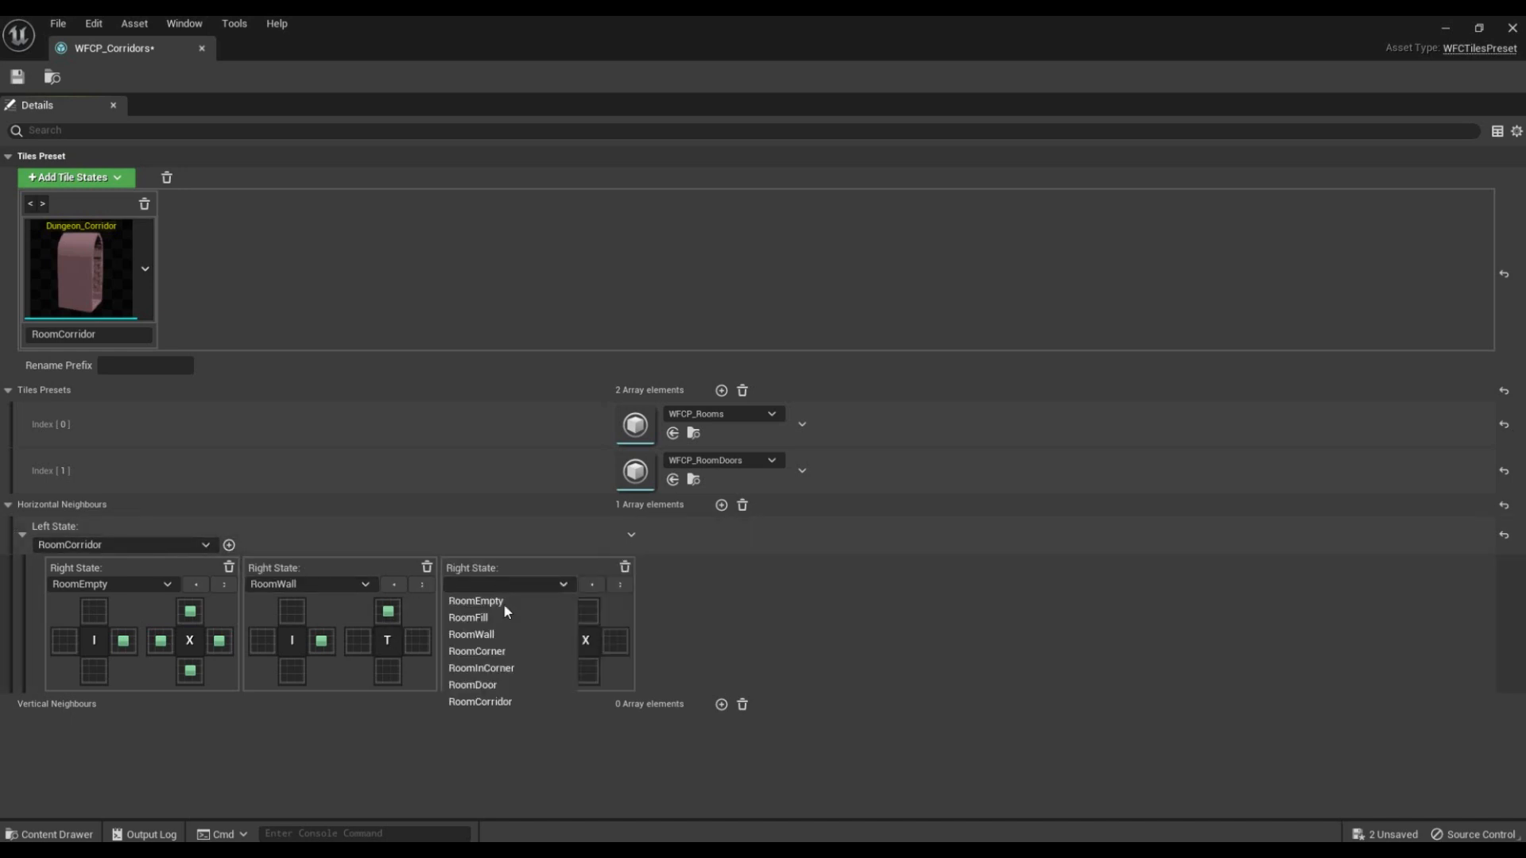
pyautogui.click(511, 648)
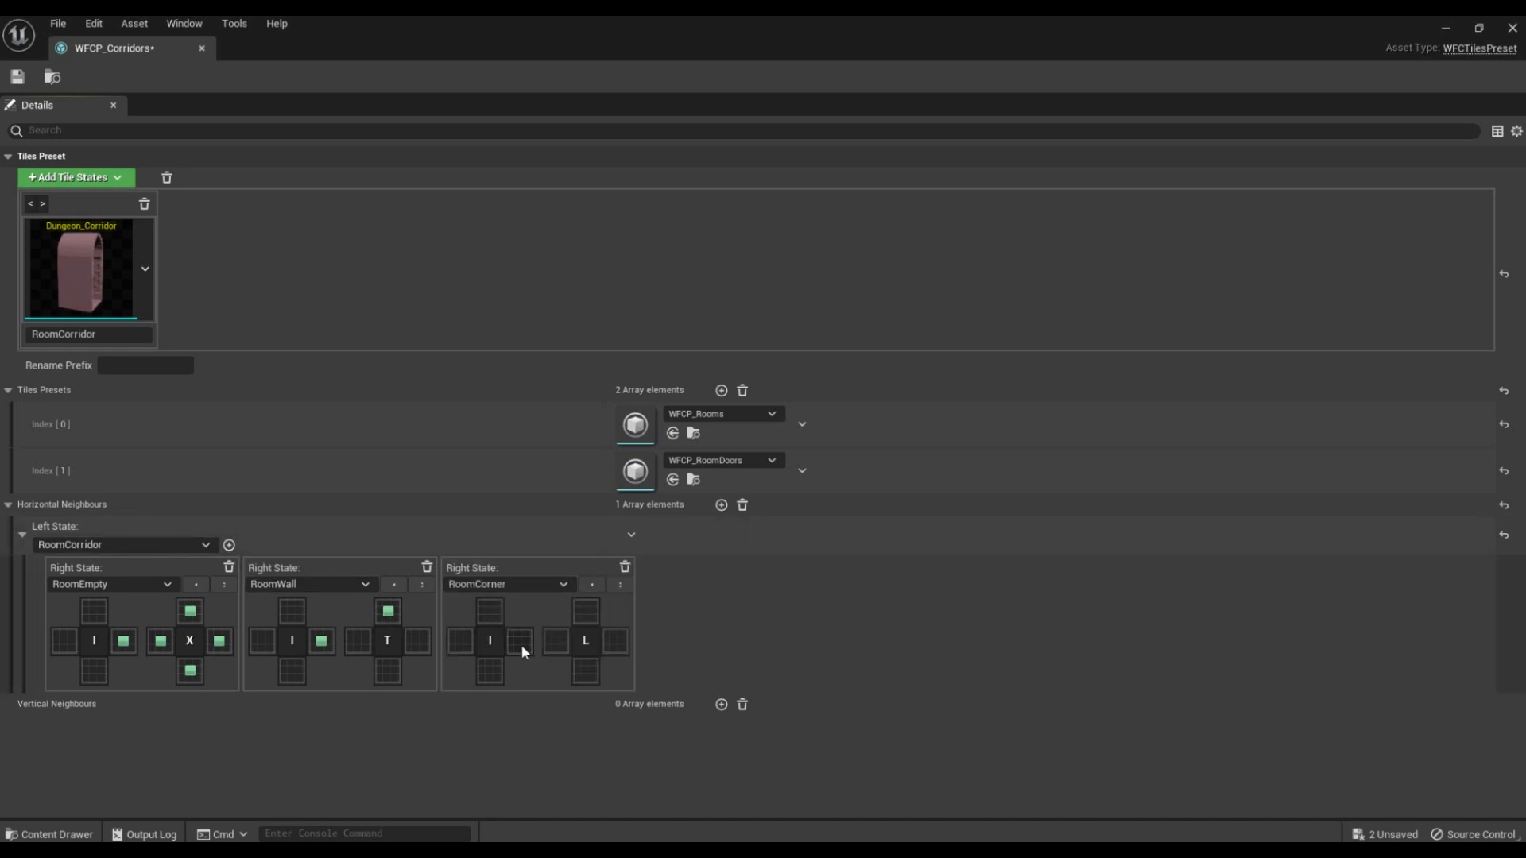
pyautogui.click(591, 675)
# Step: Add RoomDoor as a right state, matching the corridor's bottom side with the door tile's top side
pyautogui.click(230, 546)
pyautogui.click(729, 586)
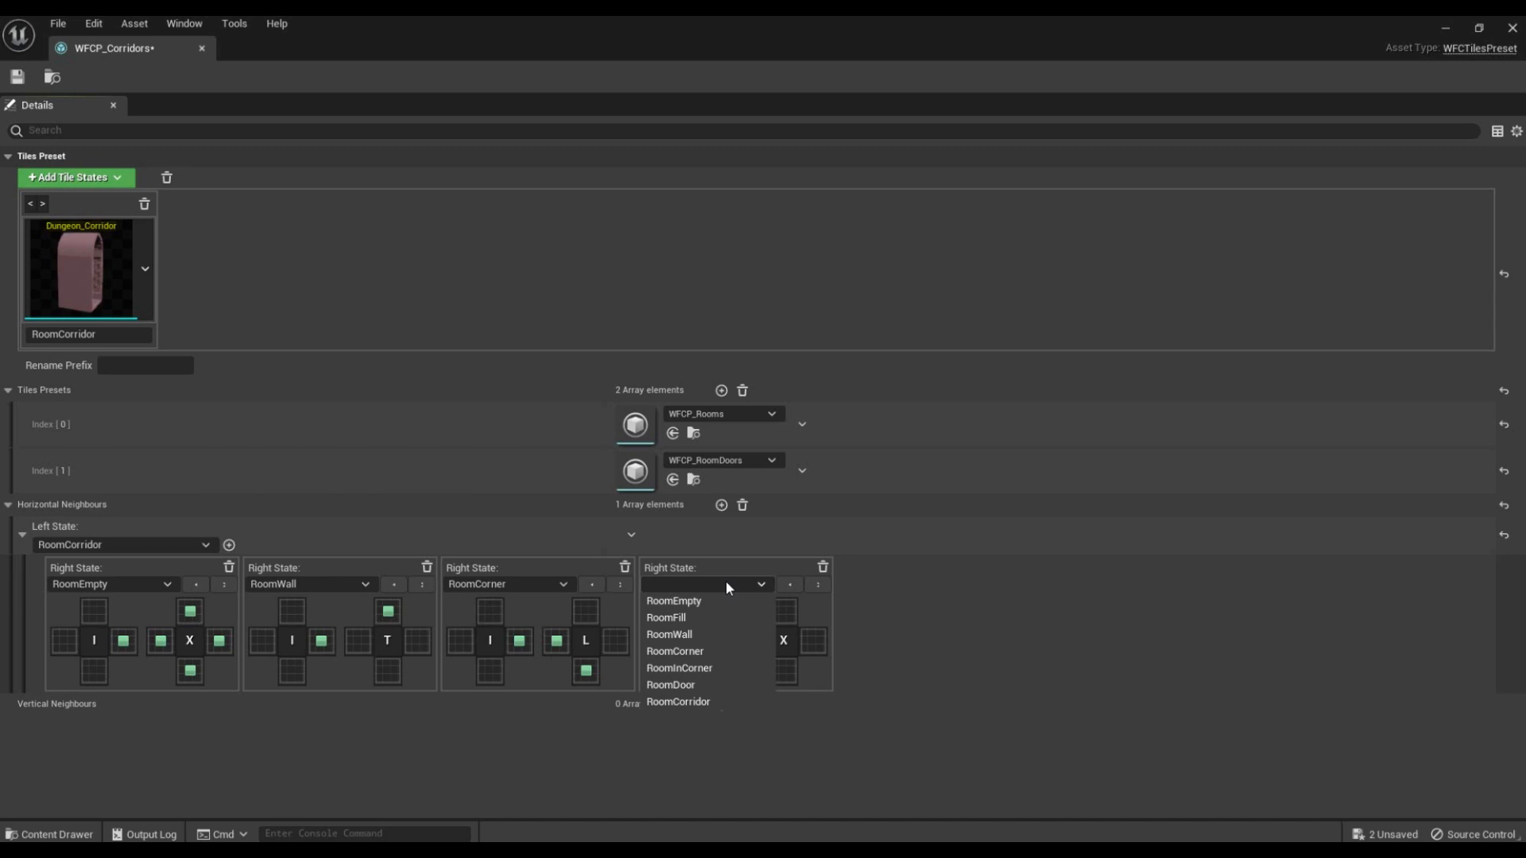
pyautogui.click(706, 684)
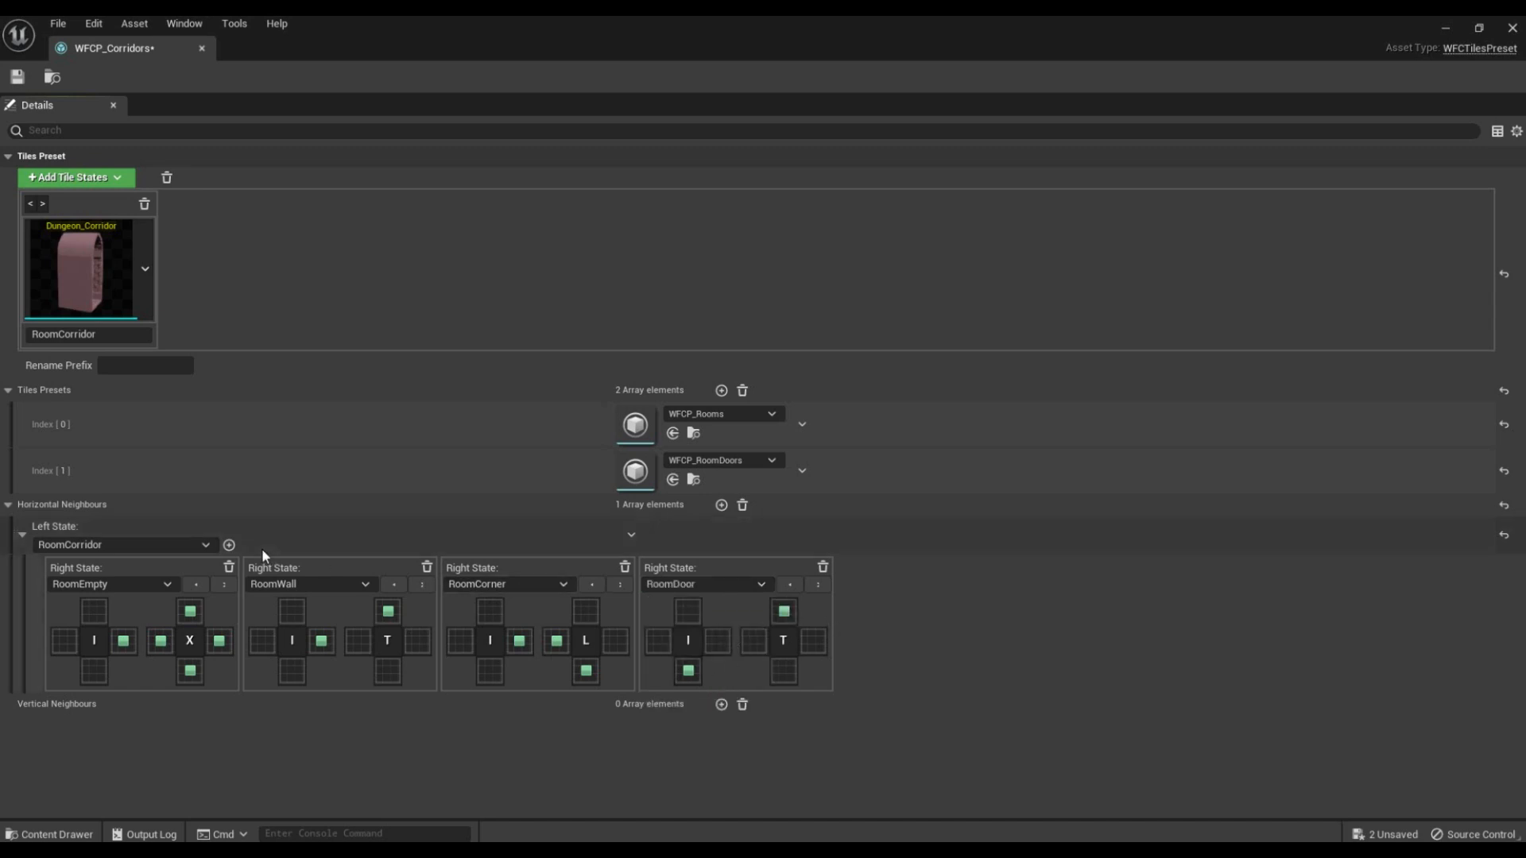
# Step: Add RoomCorridor as a right state, matching bottom with top and separately right with left, then save and close WFCP_Corridors
pyautogui.click(229, 545)
pyautogui.click(874, 586)
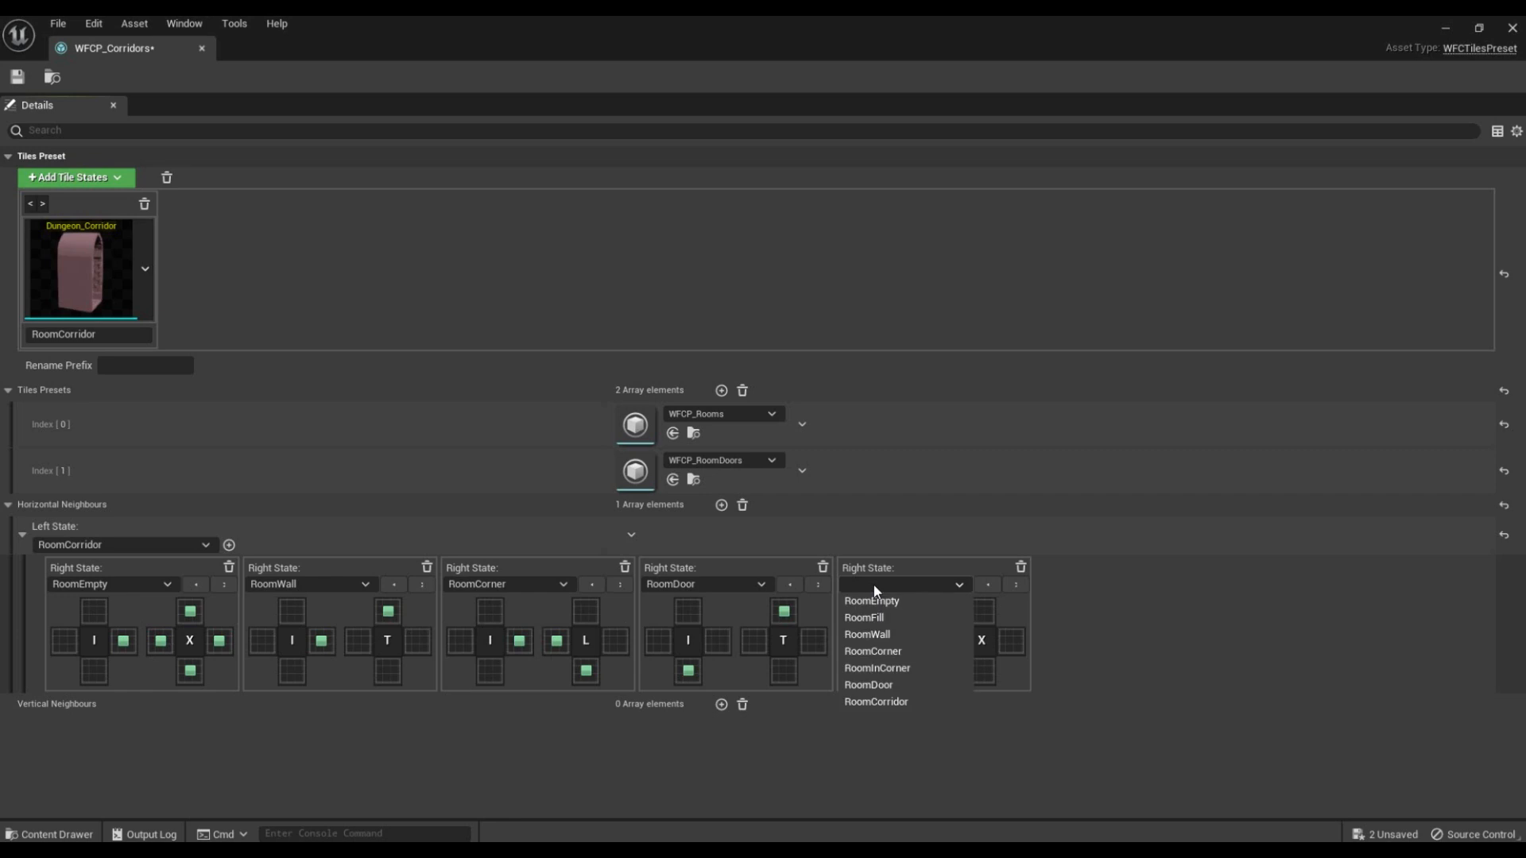
pyautogui.click(910, 702)
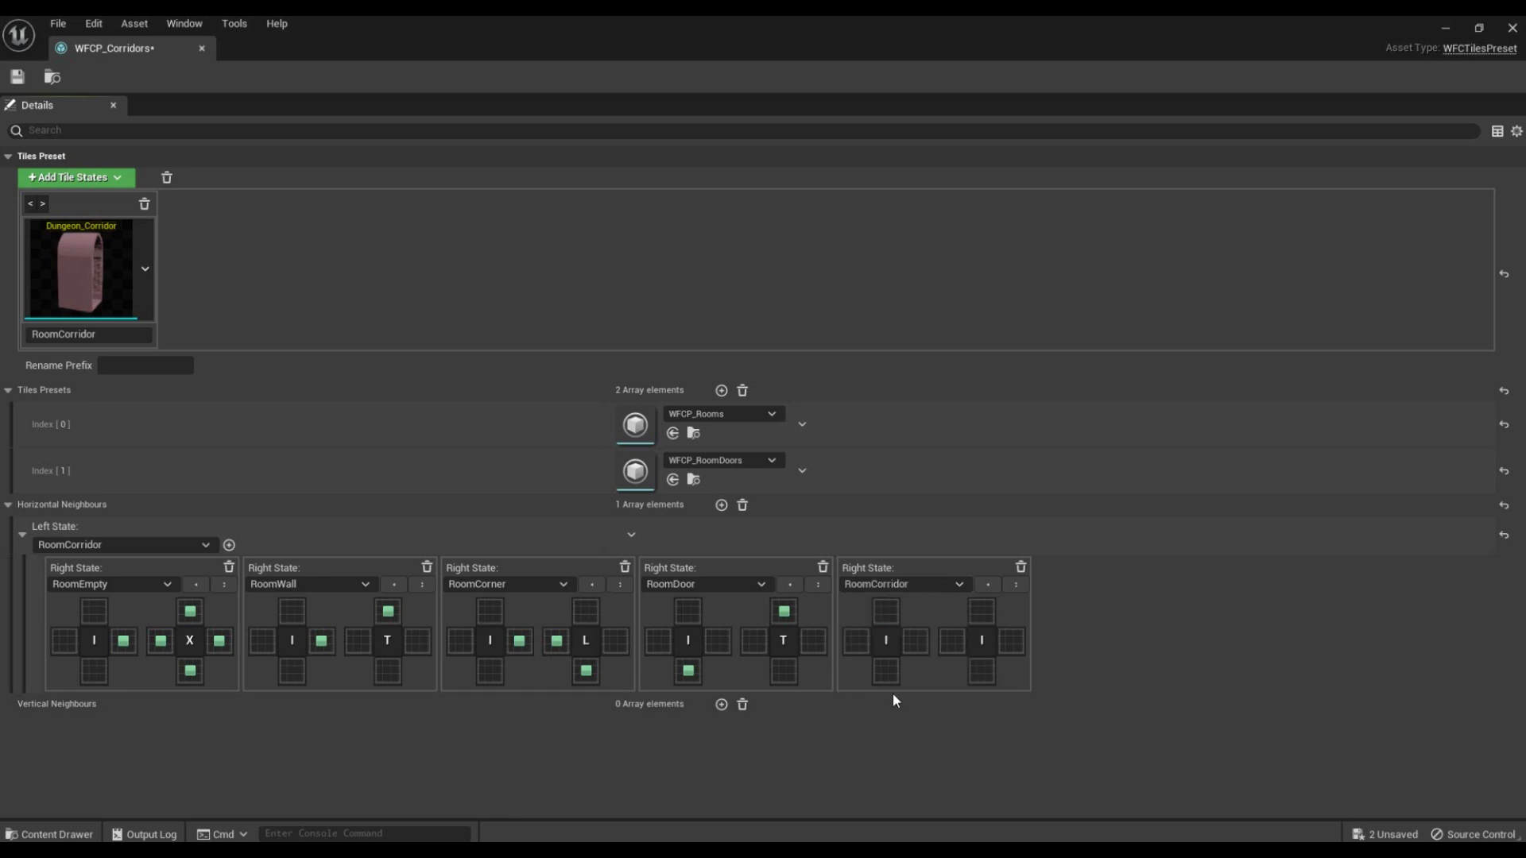
pyautogui.click(982, 611)
pyautogui.click(952, 641)
pyautogui.click(18, 77)
pyautogui.click(1512, 29)
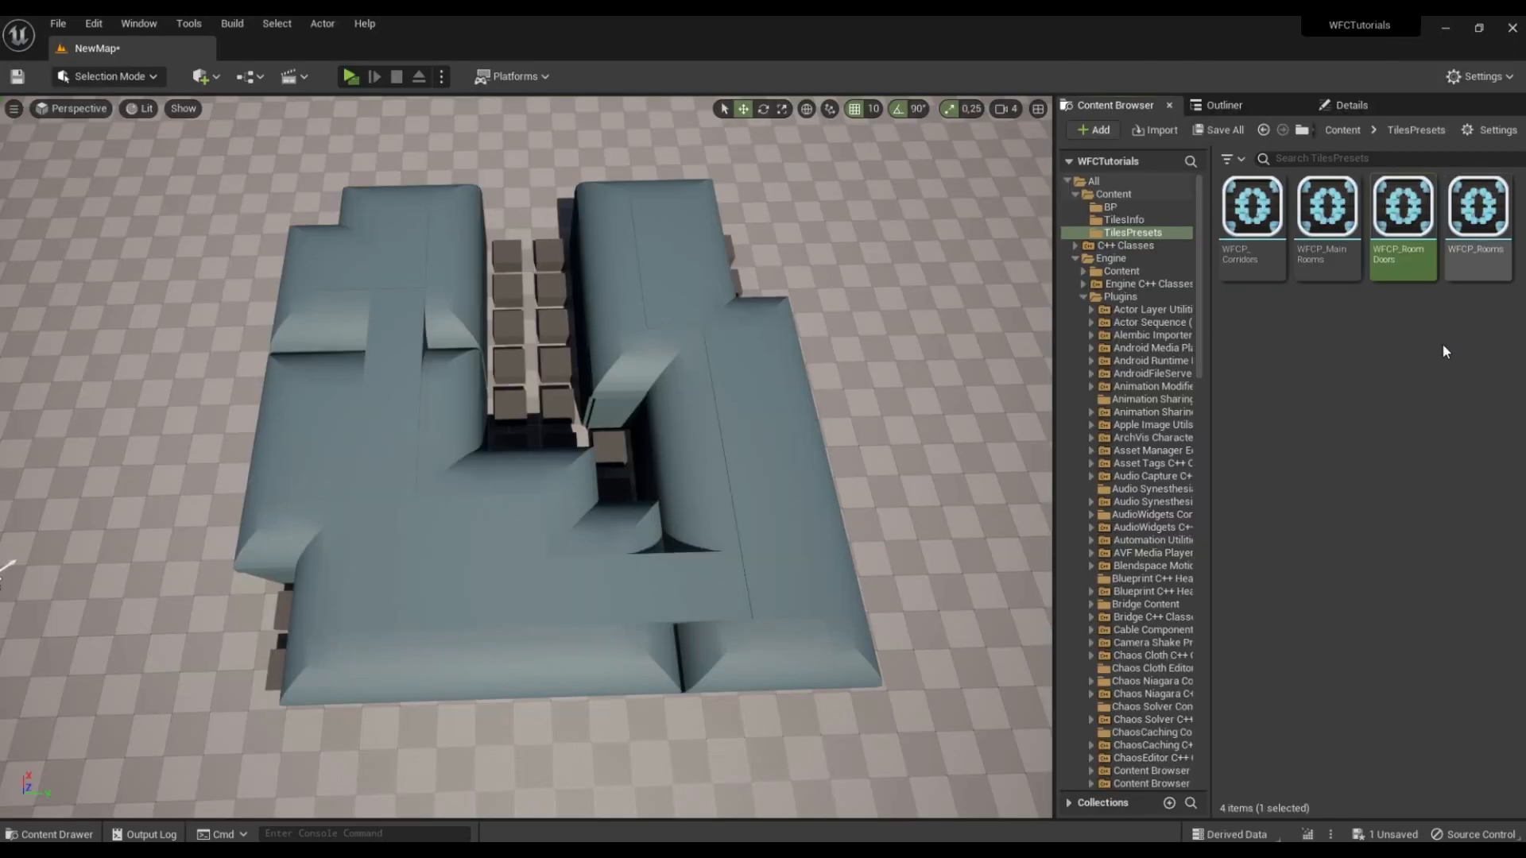
# Step: Add WFCP_Corridors as the third tiles preset of WFCP_MainRooms, then save and close the preset
pyautogui.doubleClick(1346, 267)
pyautogui.moveTo(1048, 50); pyautogui.dragTo(613, 97)
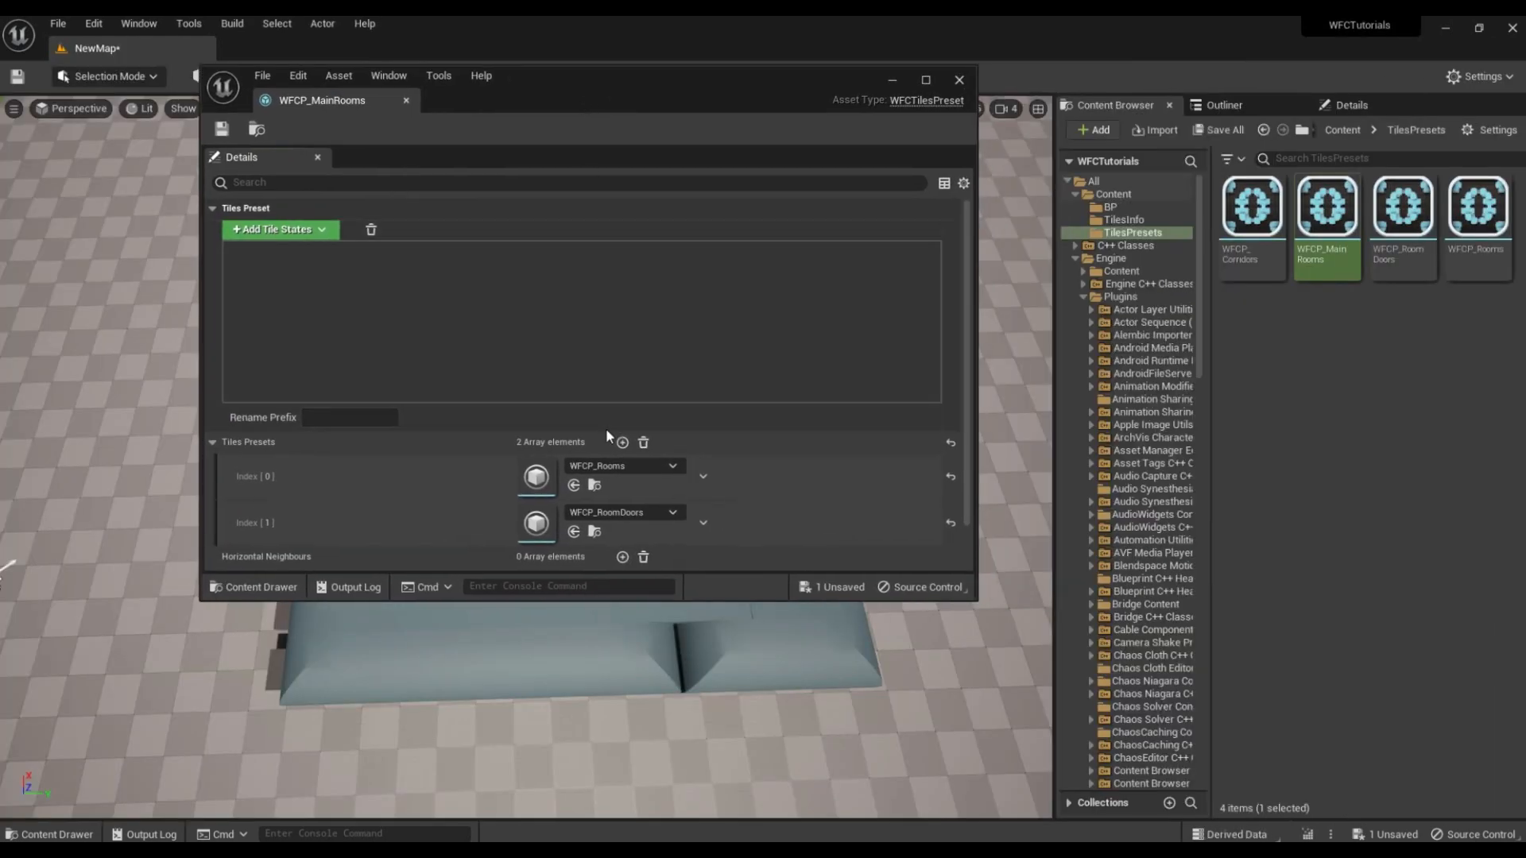
pyautogui.click(629, 441)
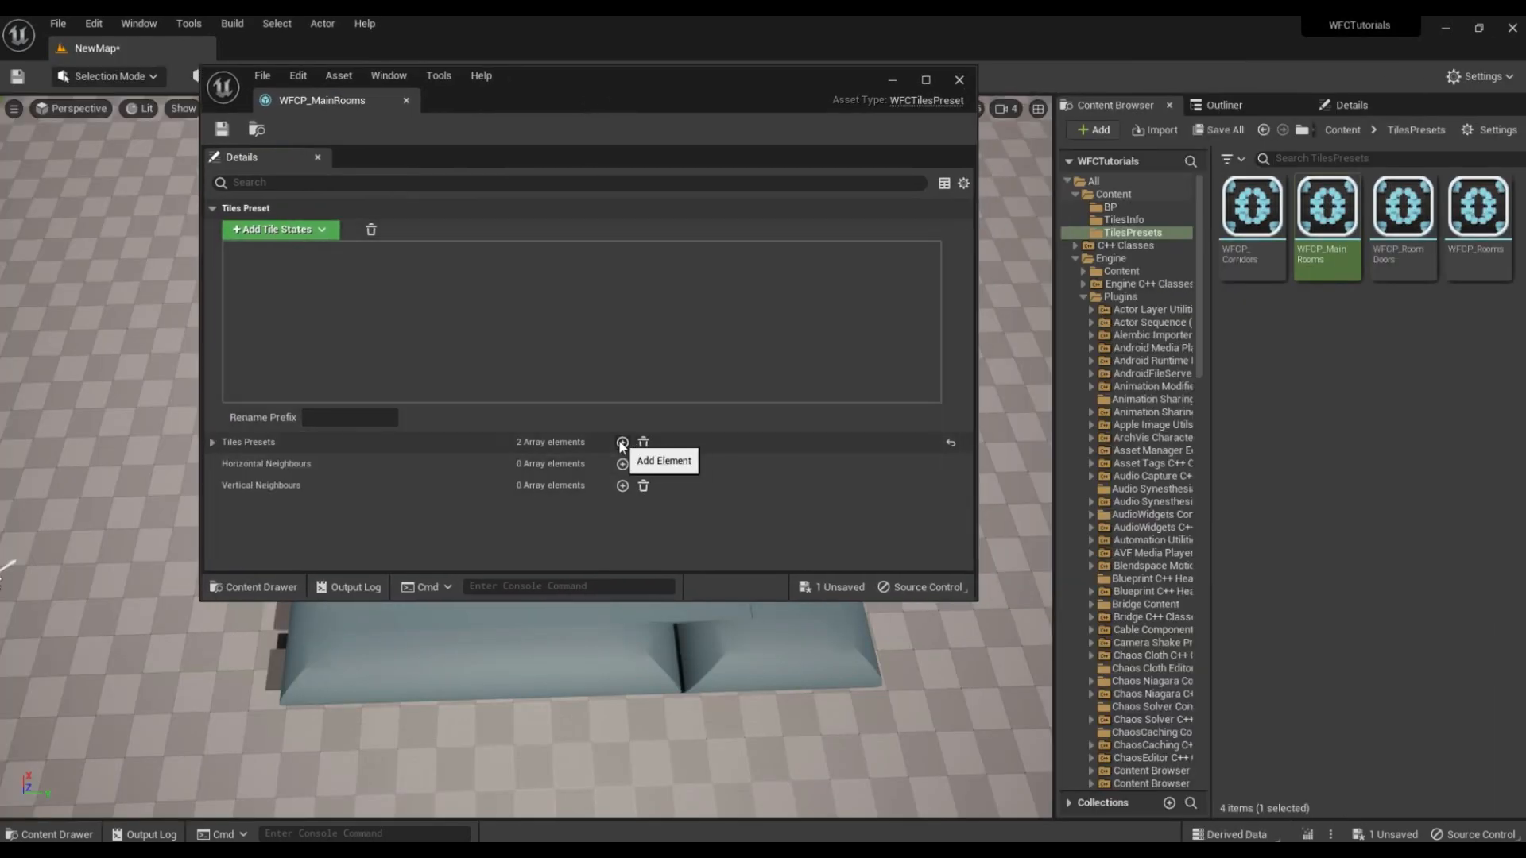
pyautogui.click(290, 442)
pyautogui.click(622, 442)
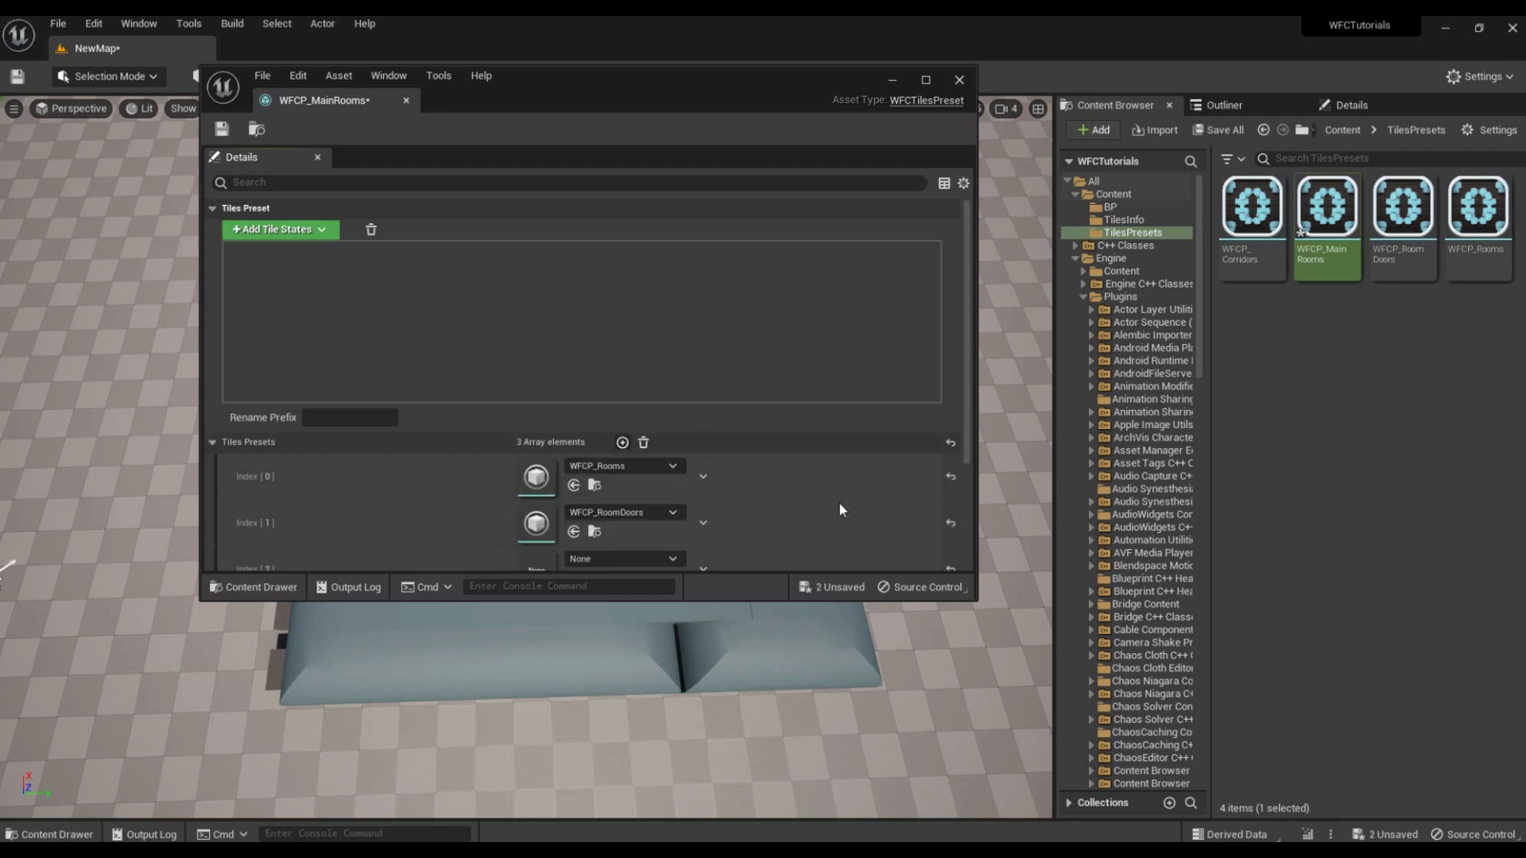
pyautogui.scroll(-2, 842, 510)
pyautogui.moveTo(1251, 210); pyautogui.dragTo(513, 504)
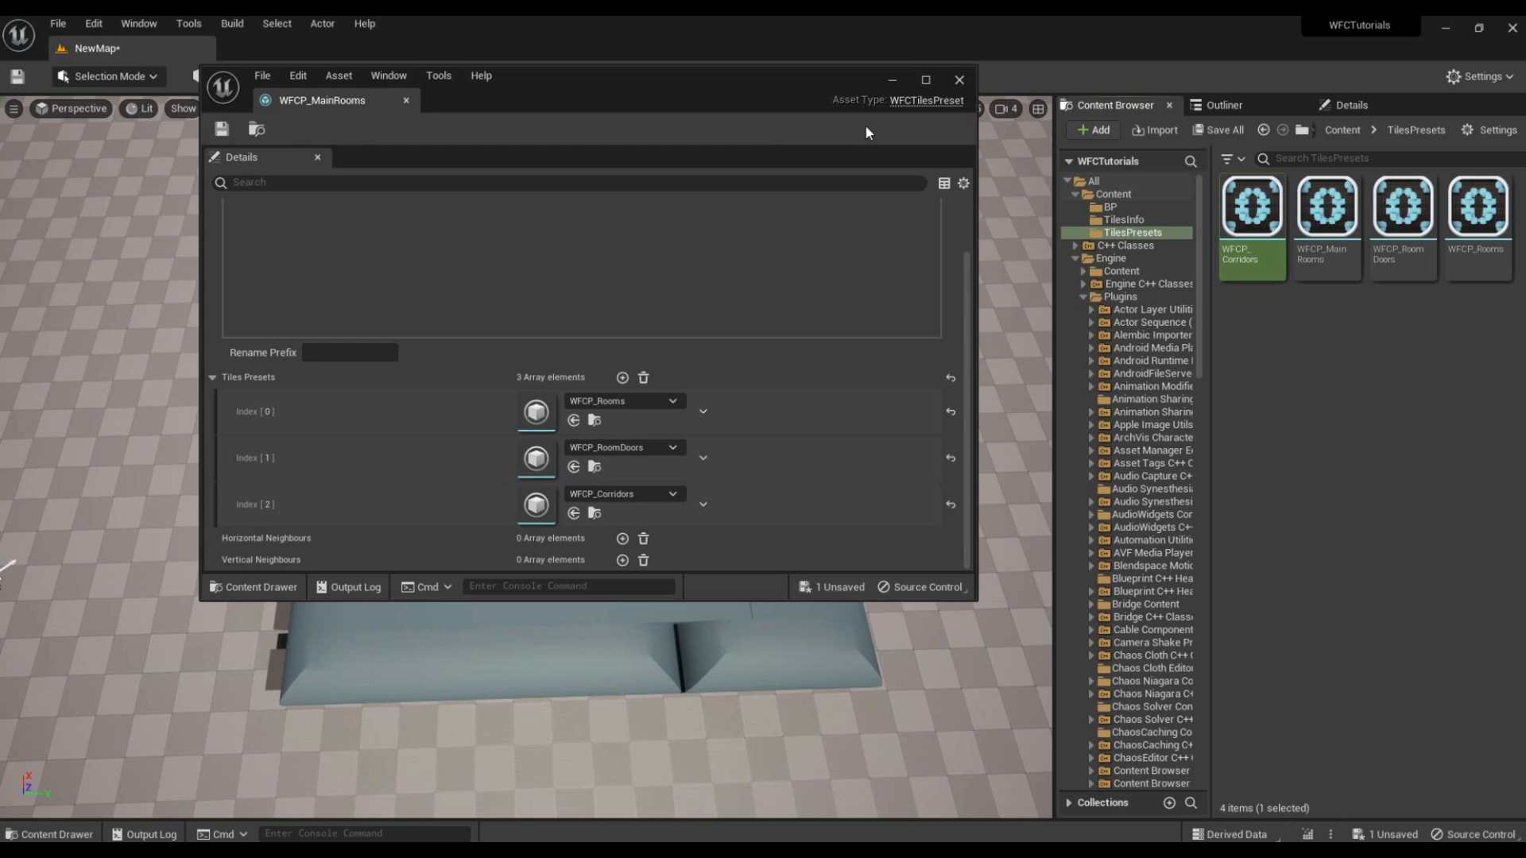
pyautogui.click(959, 81)
# Step: Select the BP_WFCActor in the level and regenerate its WFC layout
pyautogui.moveTo(870, 297); pyautogui.dragTo(871, 259, button='right')
pyautogui.moveTo(796, 406); pyautogui.dragTo(794, 429, button='right')
pyautogui.click(795, 405)
pyautogui.click(1357, 110)
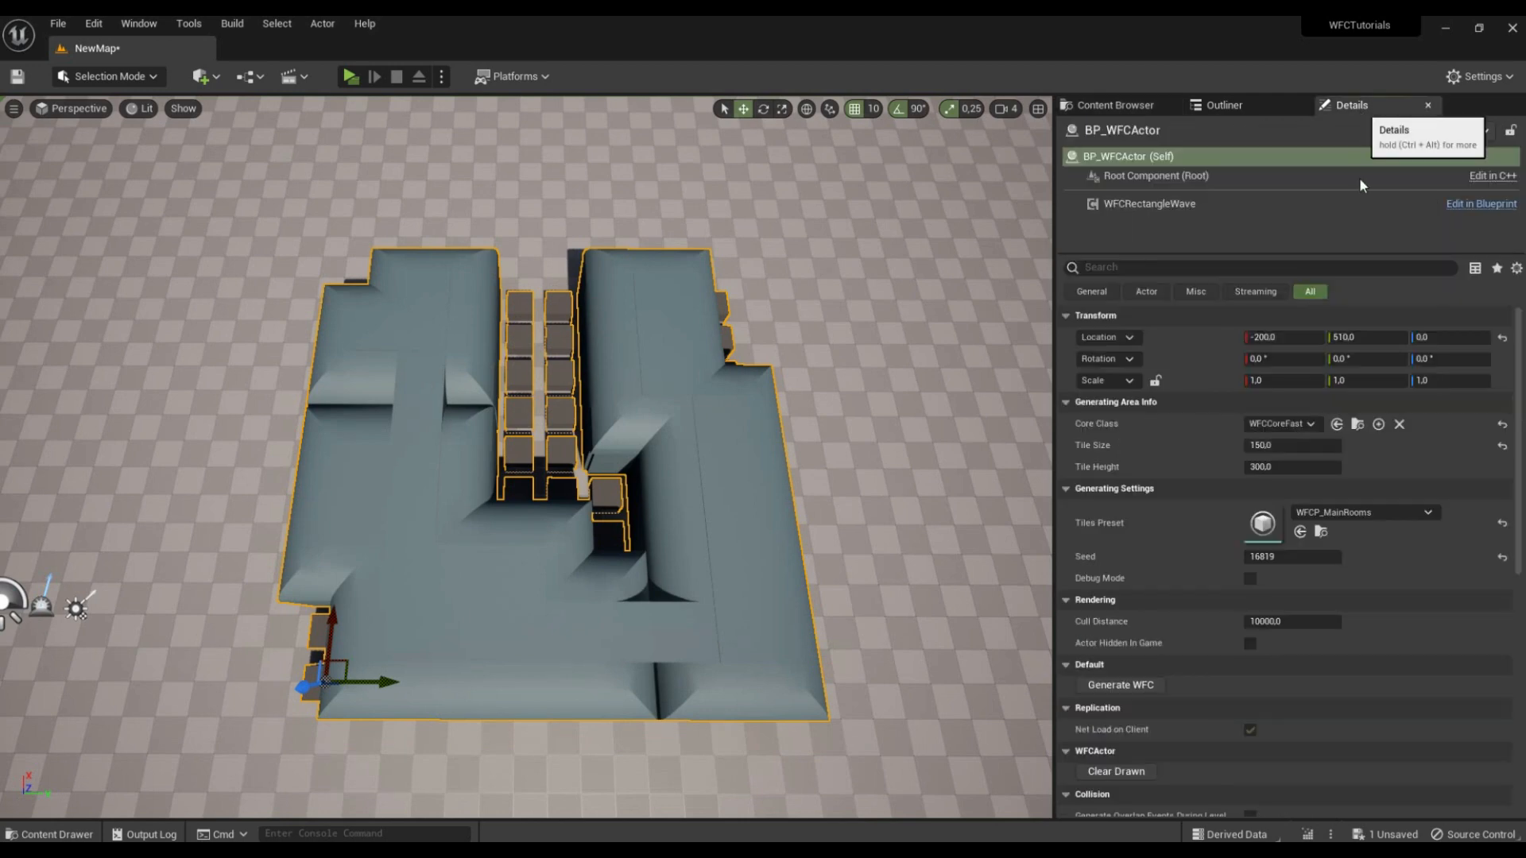
pyautogui.click(1131, 685)
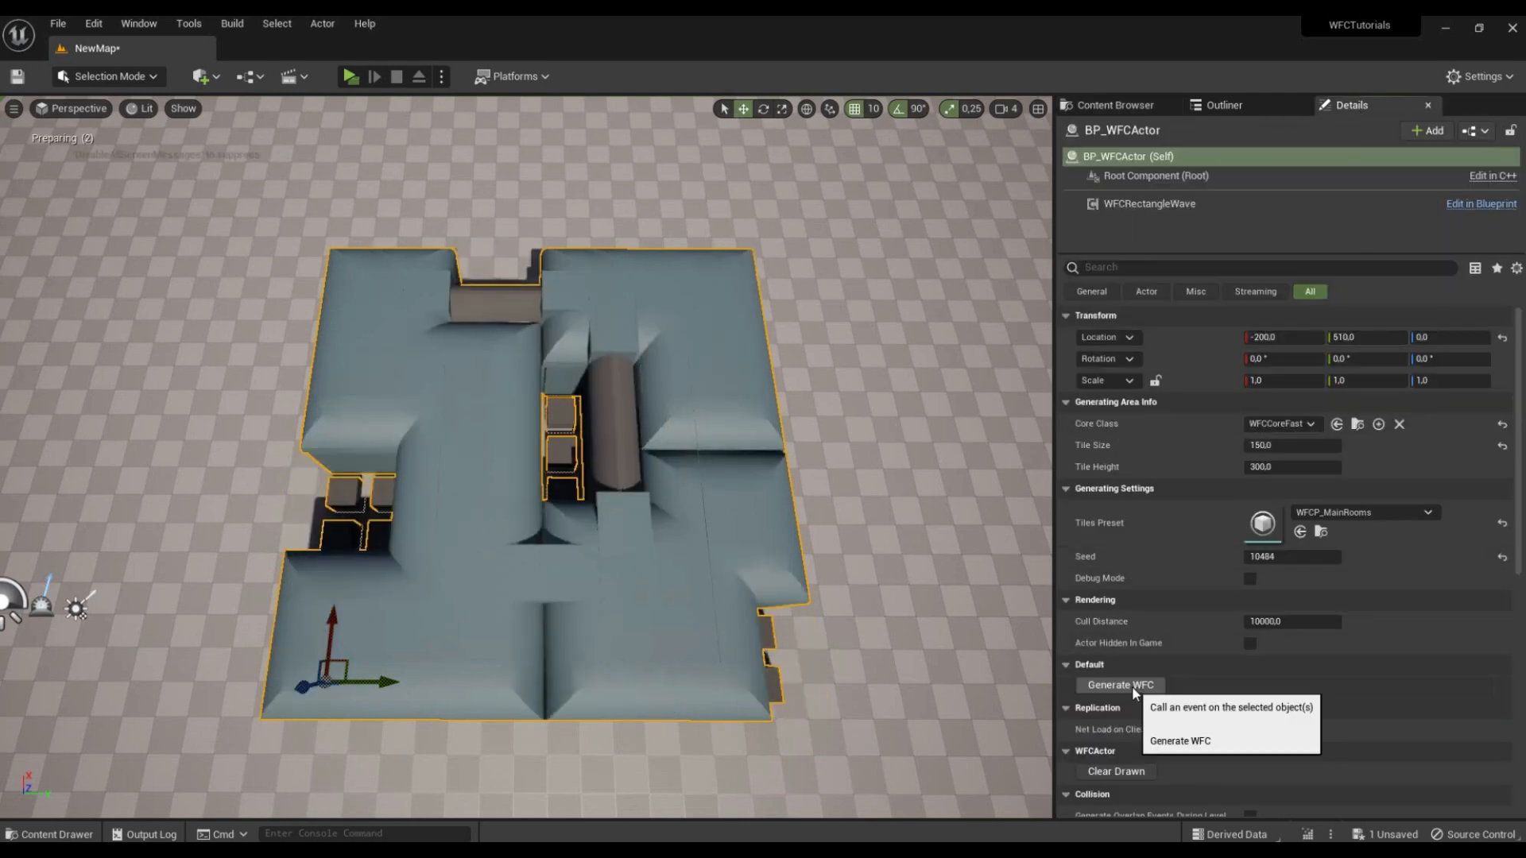
# Step: Move down into the regenerated rooms and start the play preview to inspect the corridors from inside
pyautogui.moveTo(661, 391); pyautogui.dragTo(658, 325, button='right')
pyautogui.press('w')
pyautogui.press('w')
pyautogui.click(349, 77)
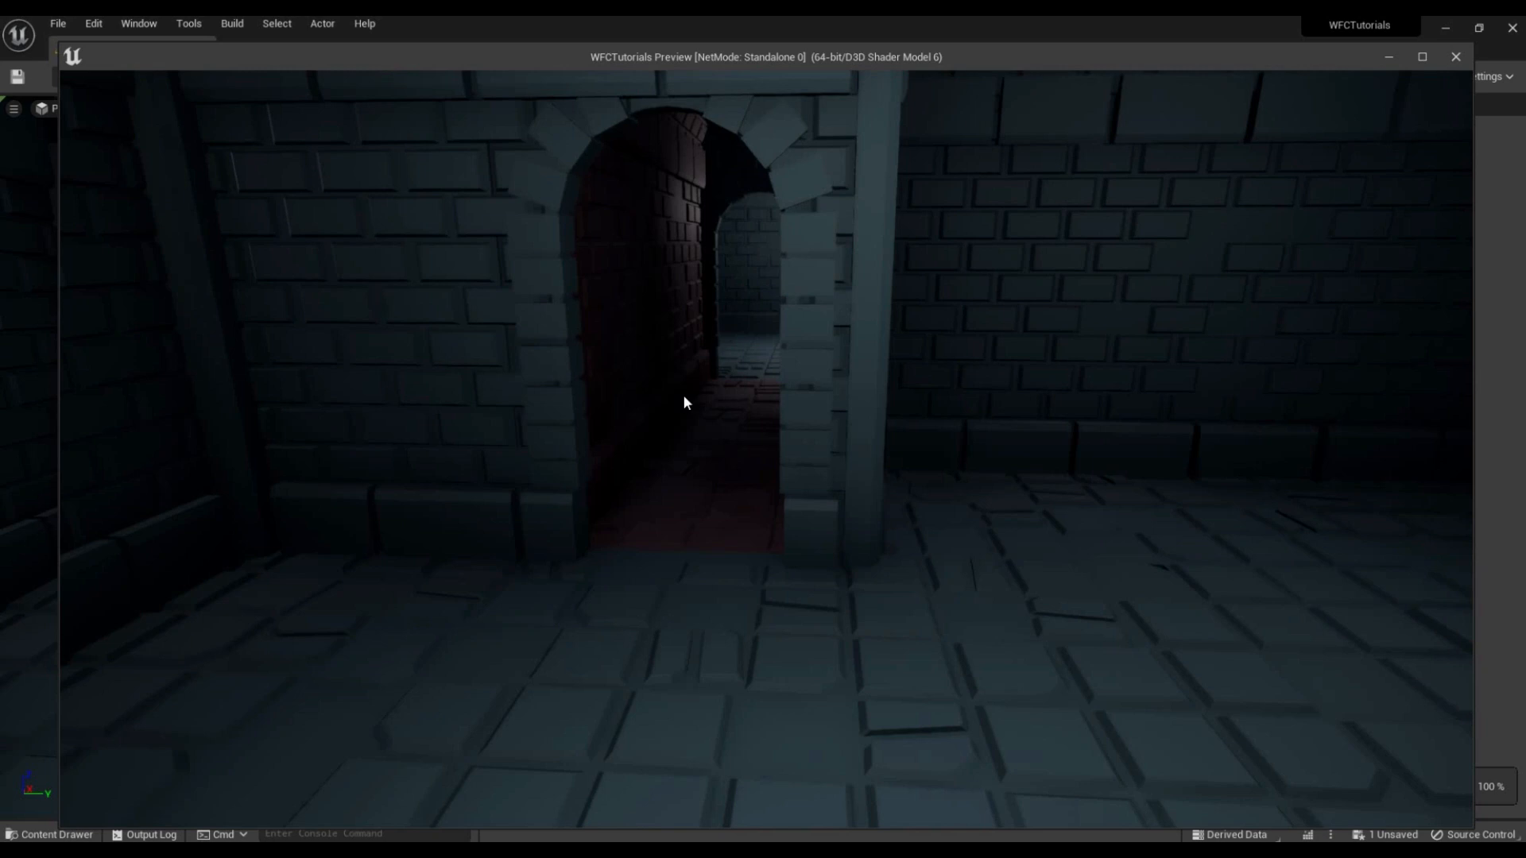
# Step: Walk through the generated rooms and corridors in the play preview to inspect the door connections, ending the preview once done
pyautogui.press('w')
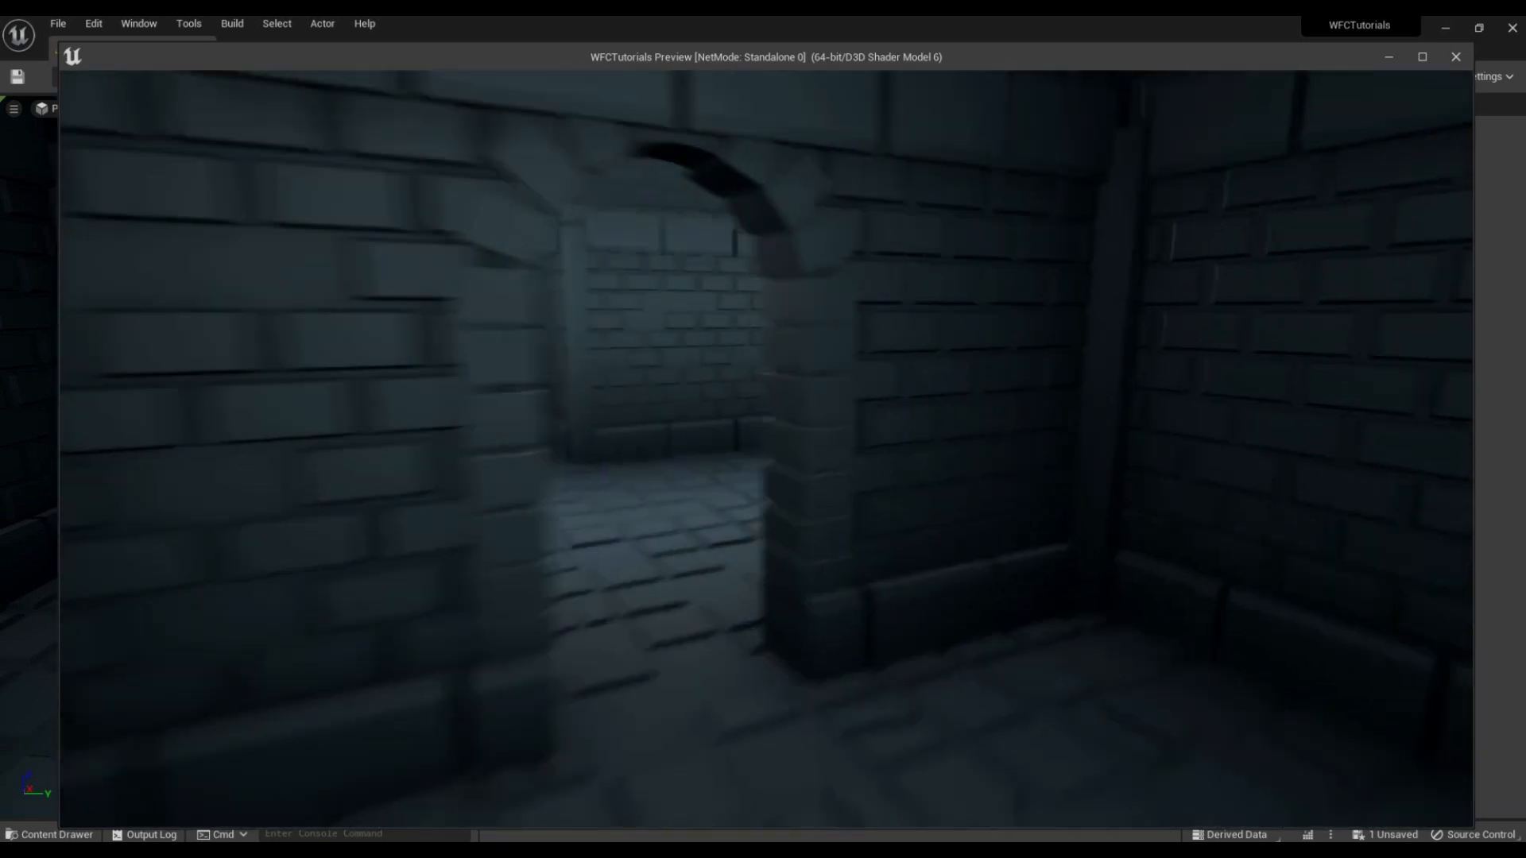
pyautogui.press('w')
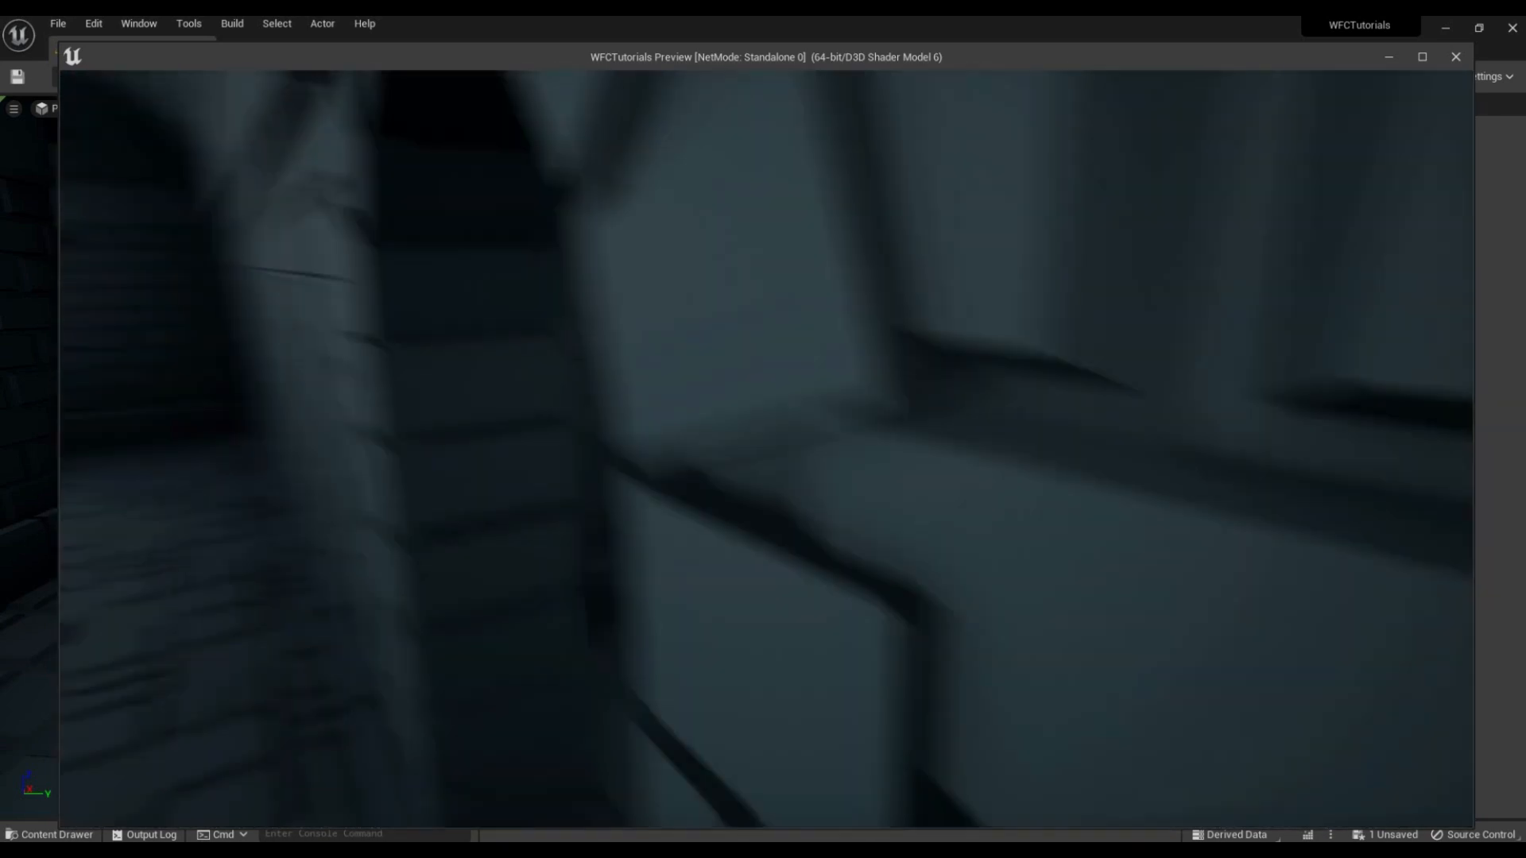
pyautogui.press('w')
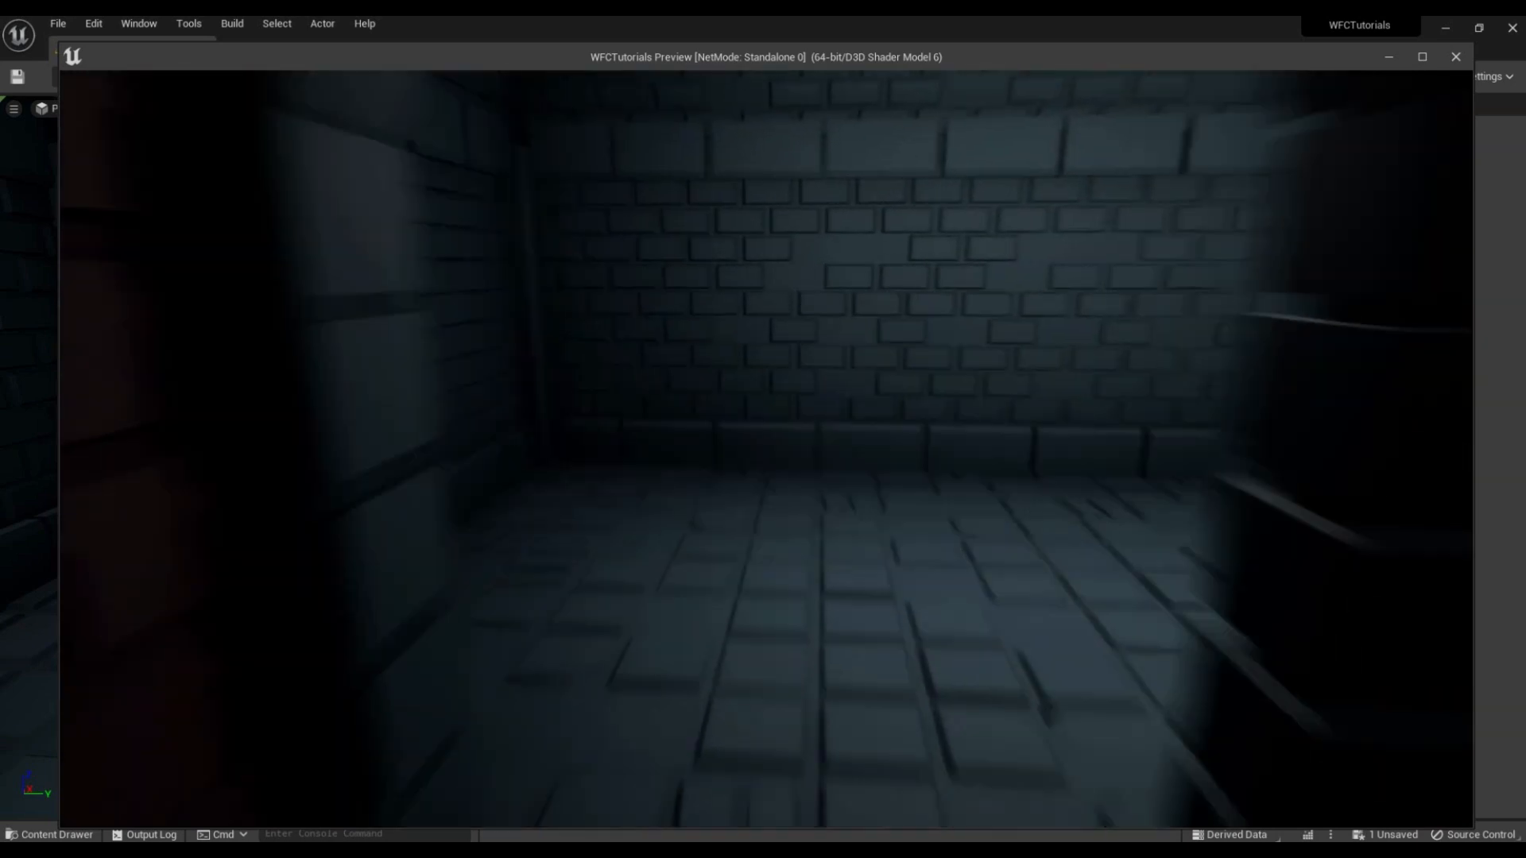
pyautogui.press('w')
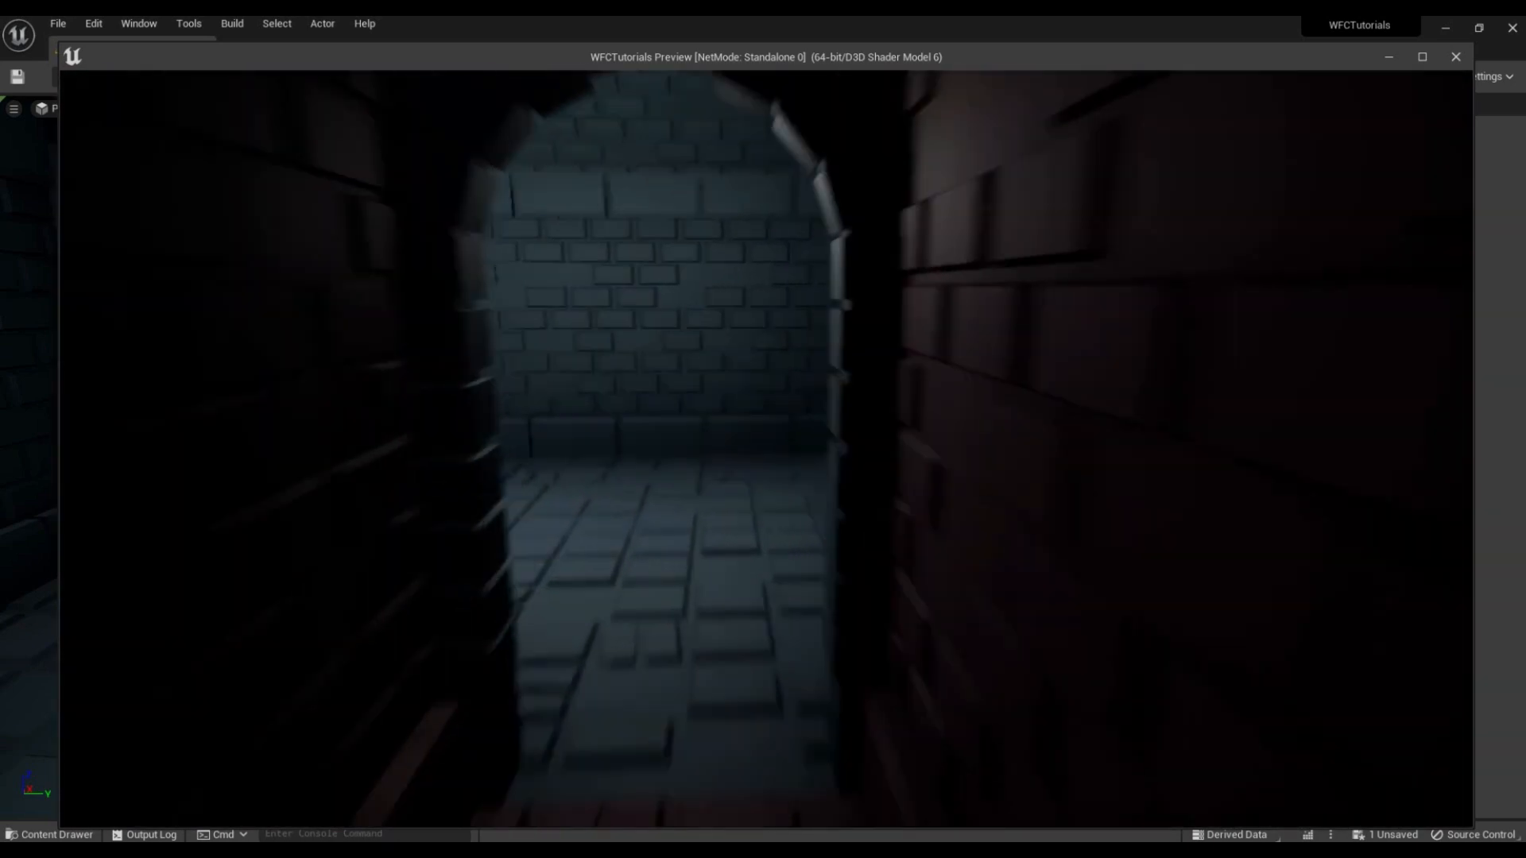
pyautogui.press('w')
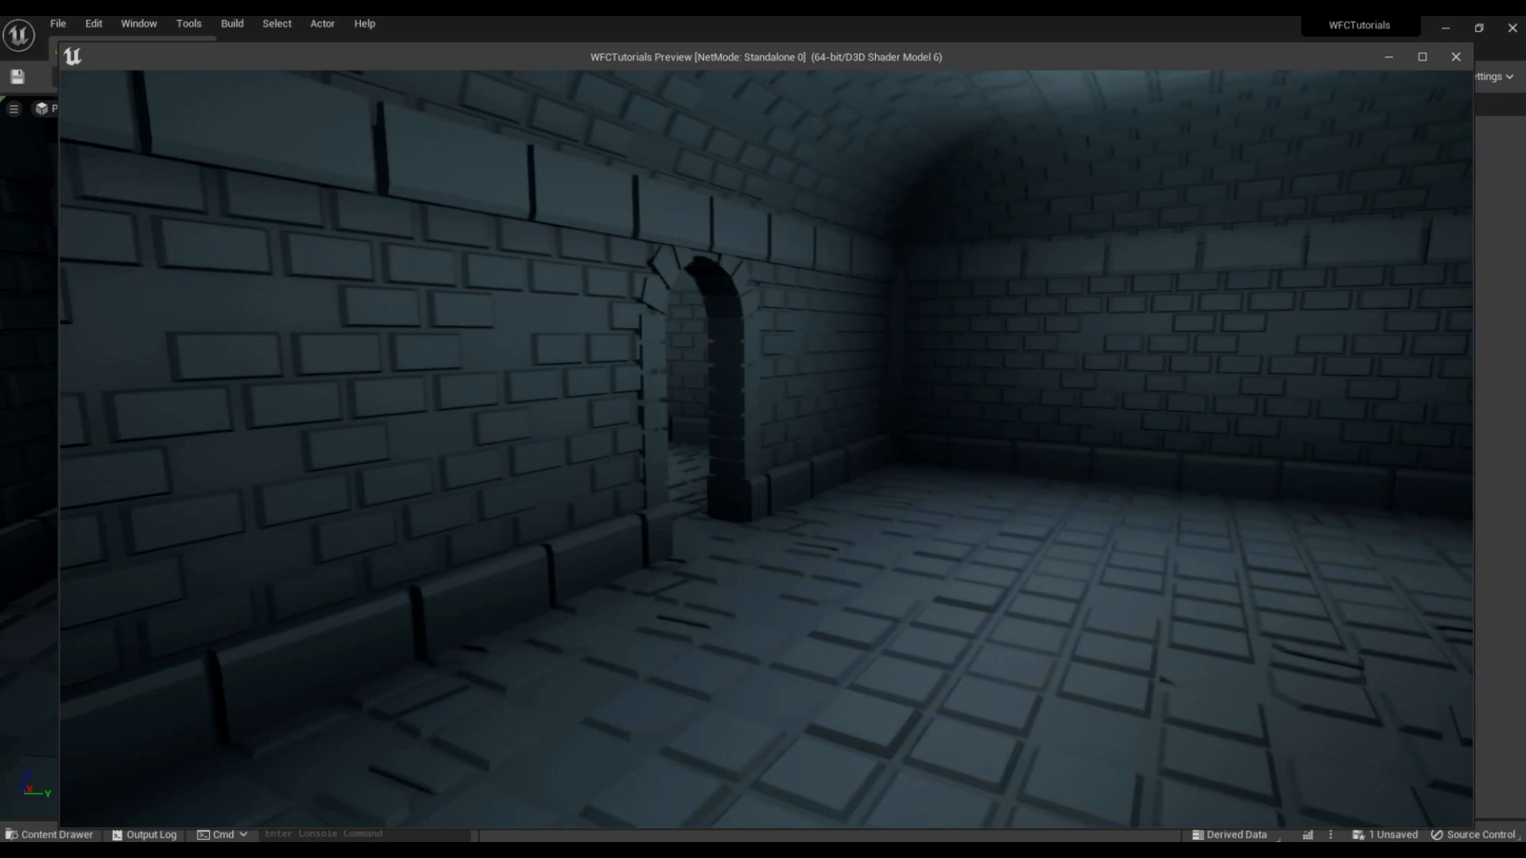
pyautogui.press('Escape')
# Step: Move out of the rooms and examine the whole generated layout with its corridors and empty-tile cubes from above
pyautogui.press('s')
pyautogui.moveTo(674, 308); pyautogui.dragTo(728, 456, button='right')
pyautogui.press('a')
pyautogui.press('s')
pyautogui.press('w')
pyautogui.press('w')
pyautogui.press('s')
pyautogui.press('d')
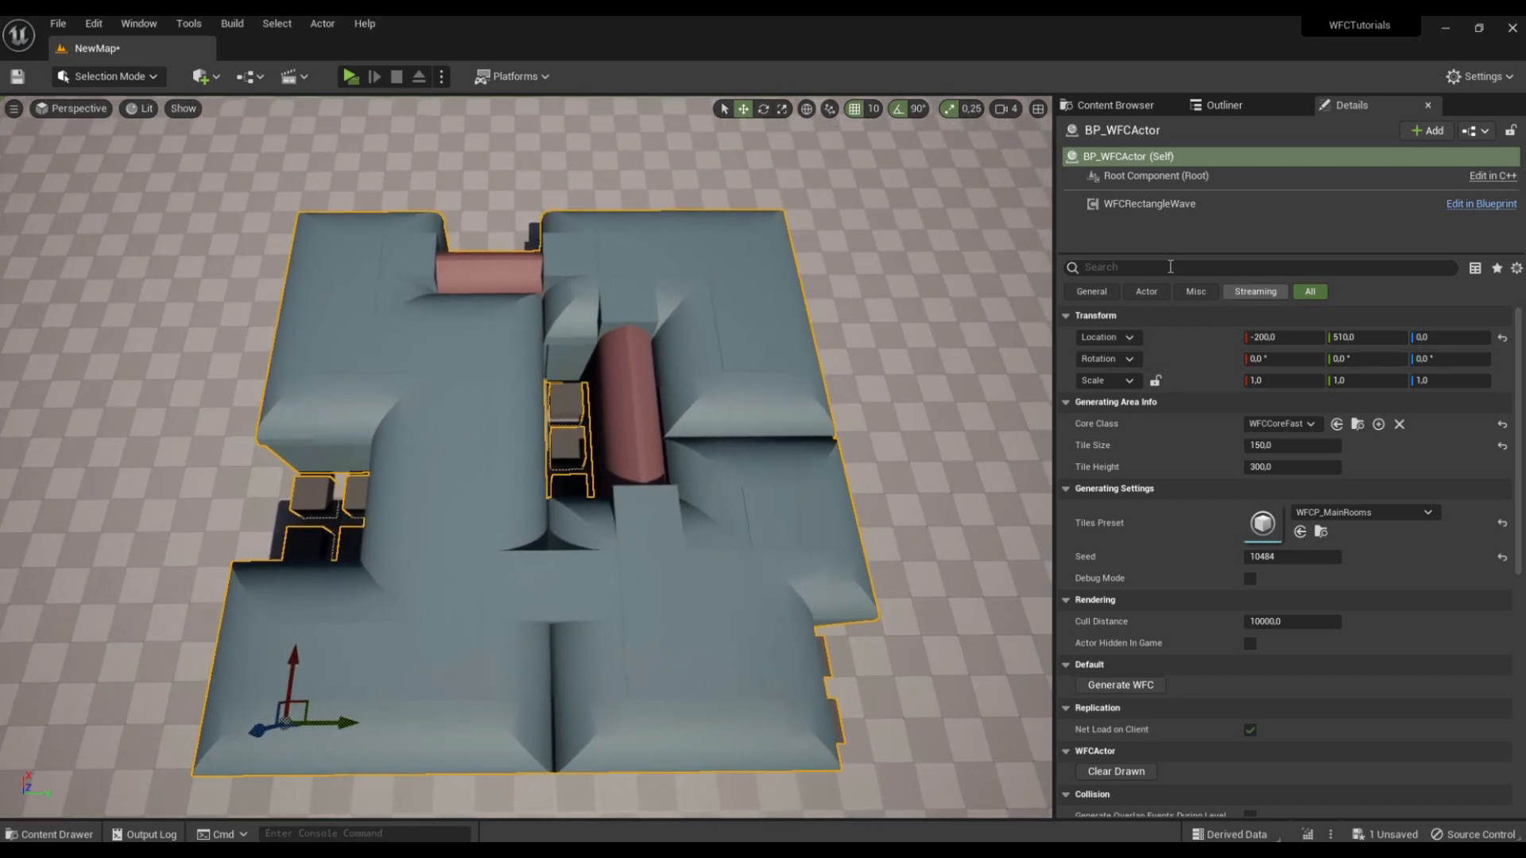
# Step: Remove all static meshes from the RoomEmpty tile info in TilesInfo and close the asset
pyautogui.click(1116, 107)
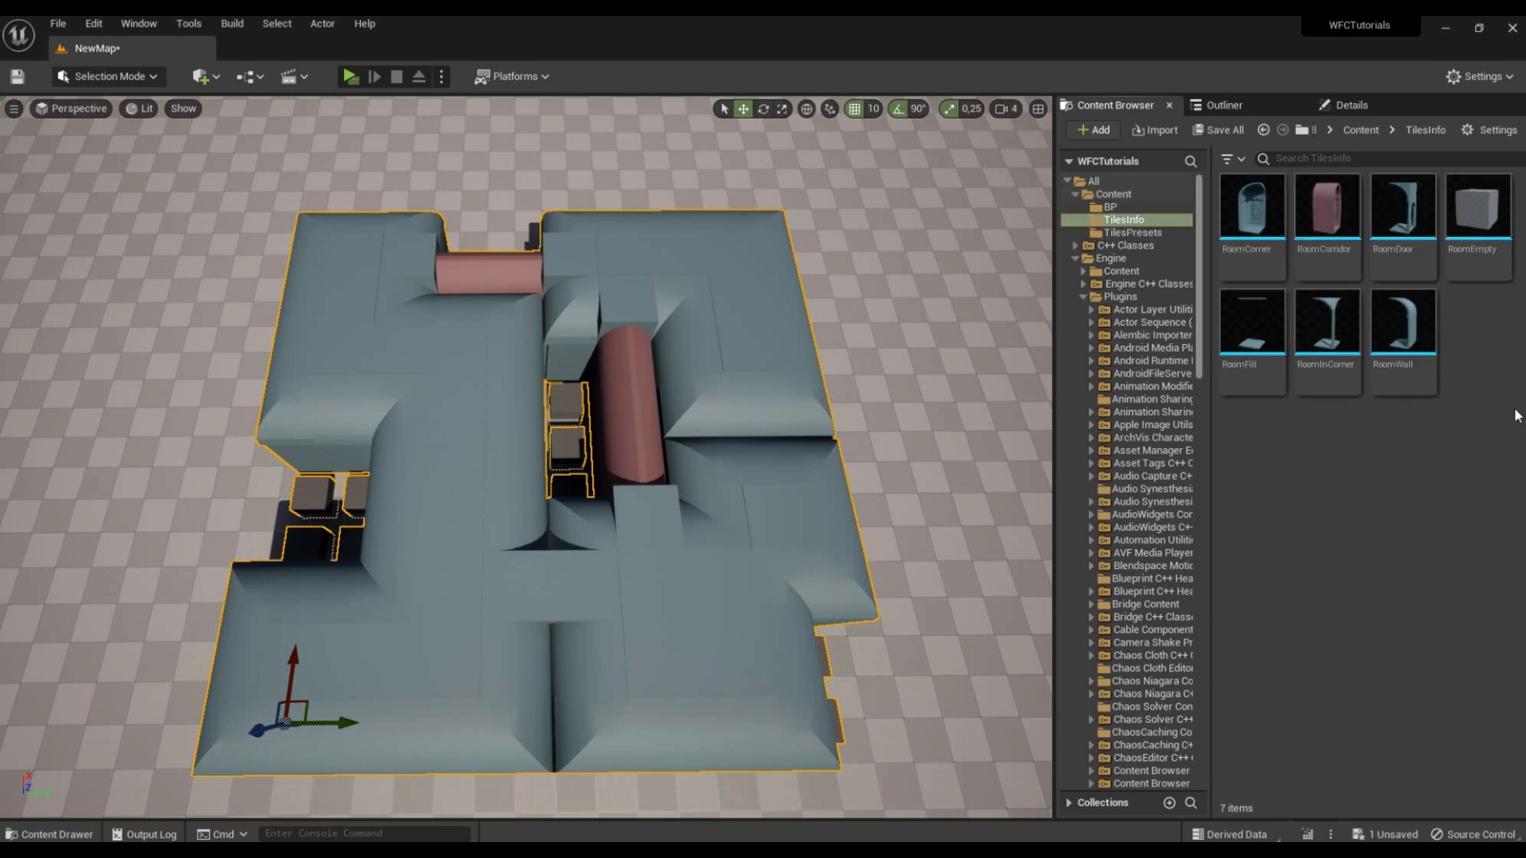
pyautogui.doubleClick(1477, 227)
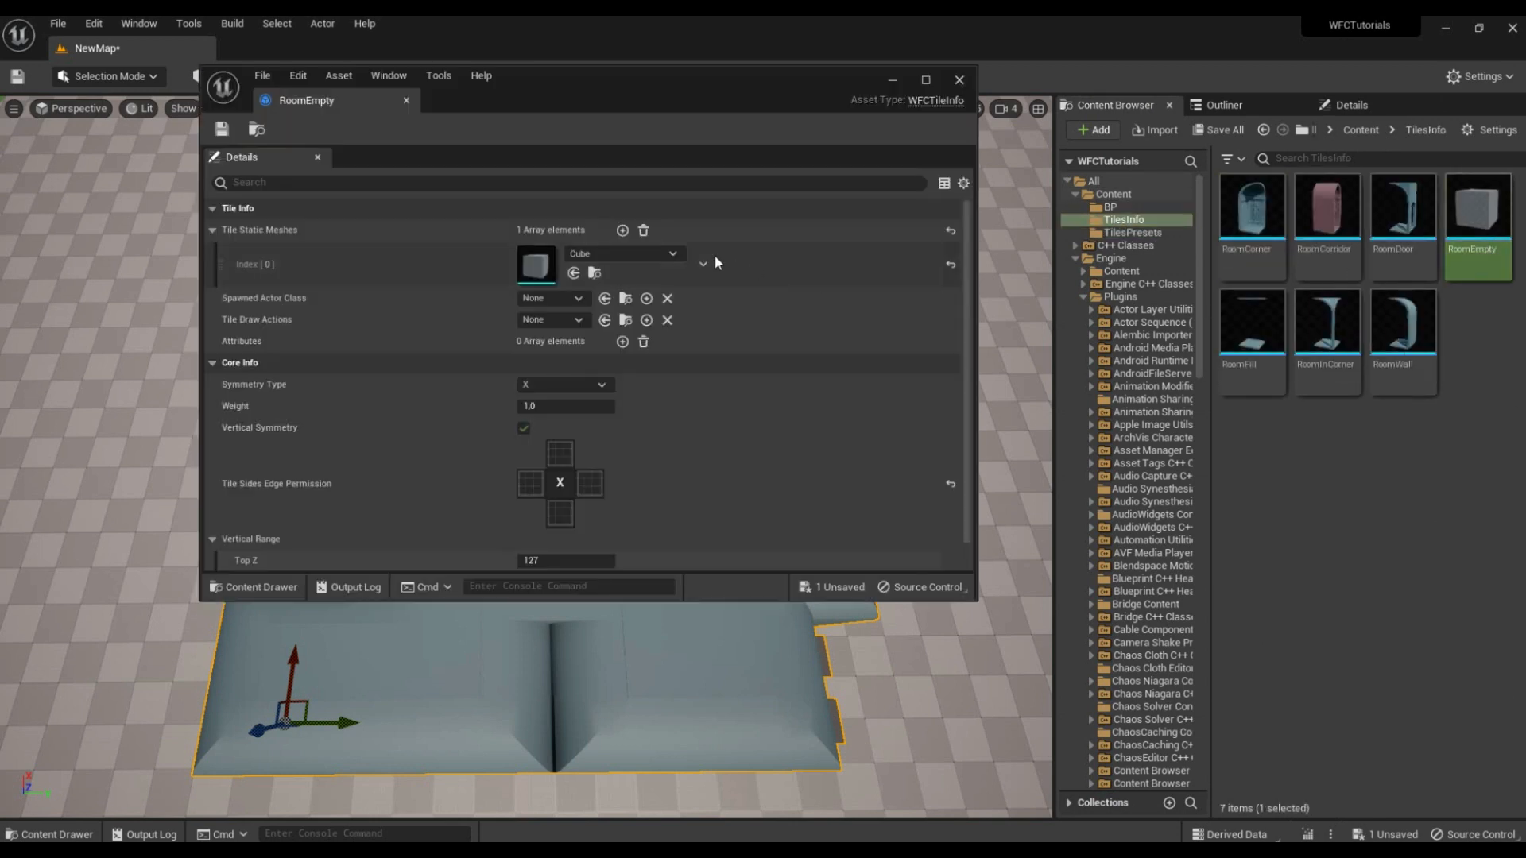
pyautogui.click(644, 231)
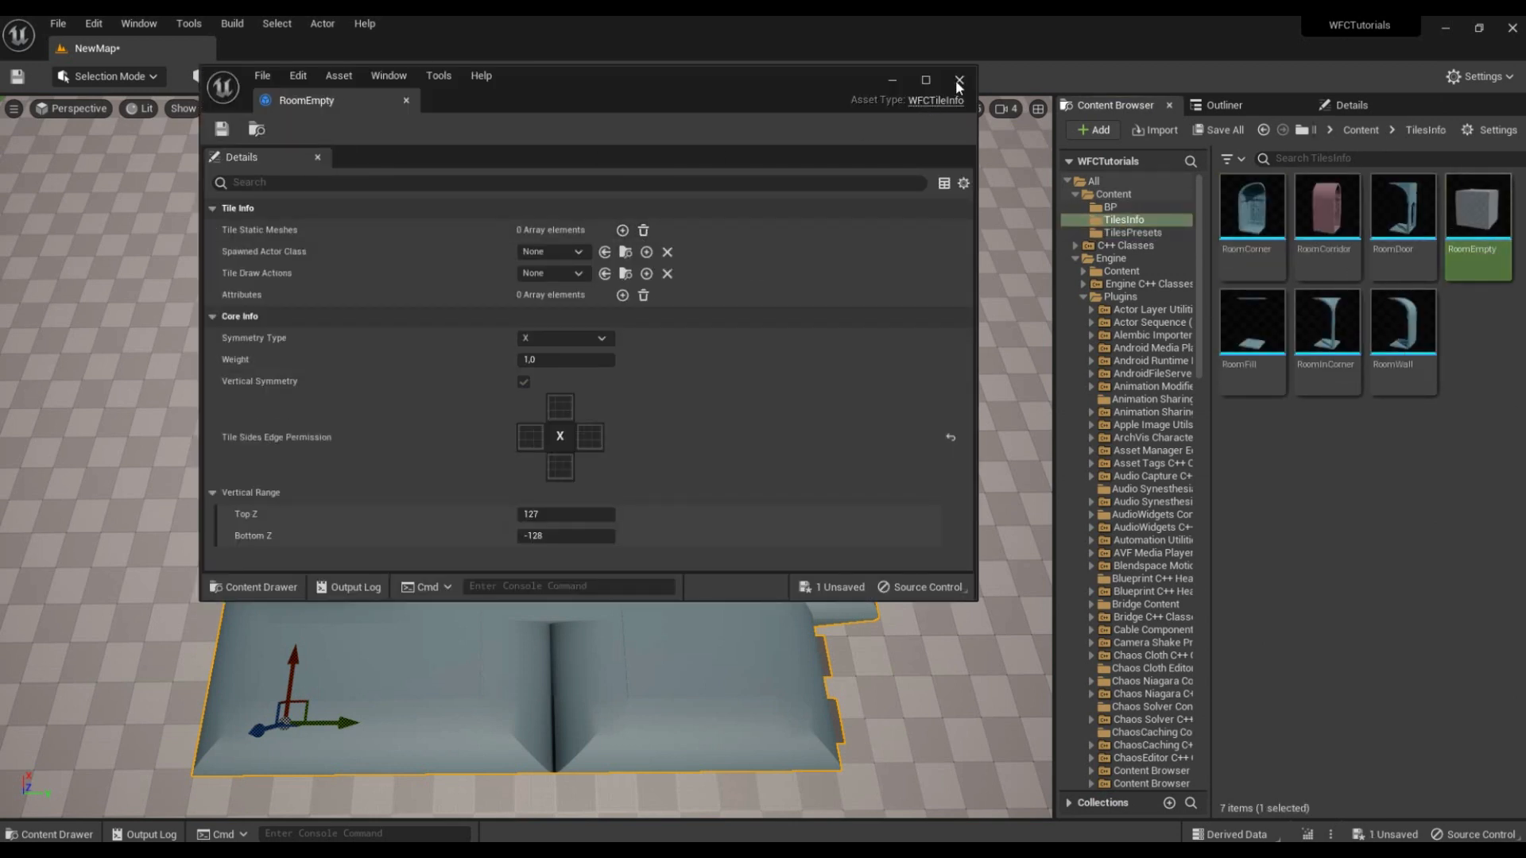
pyautogui.click(959, 80)
# Step: Regenerate the BP_WFCActor layout several times with the meshless RoomEmpty tile and view the result from above
pyautogui.click(1351, 105)
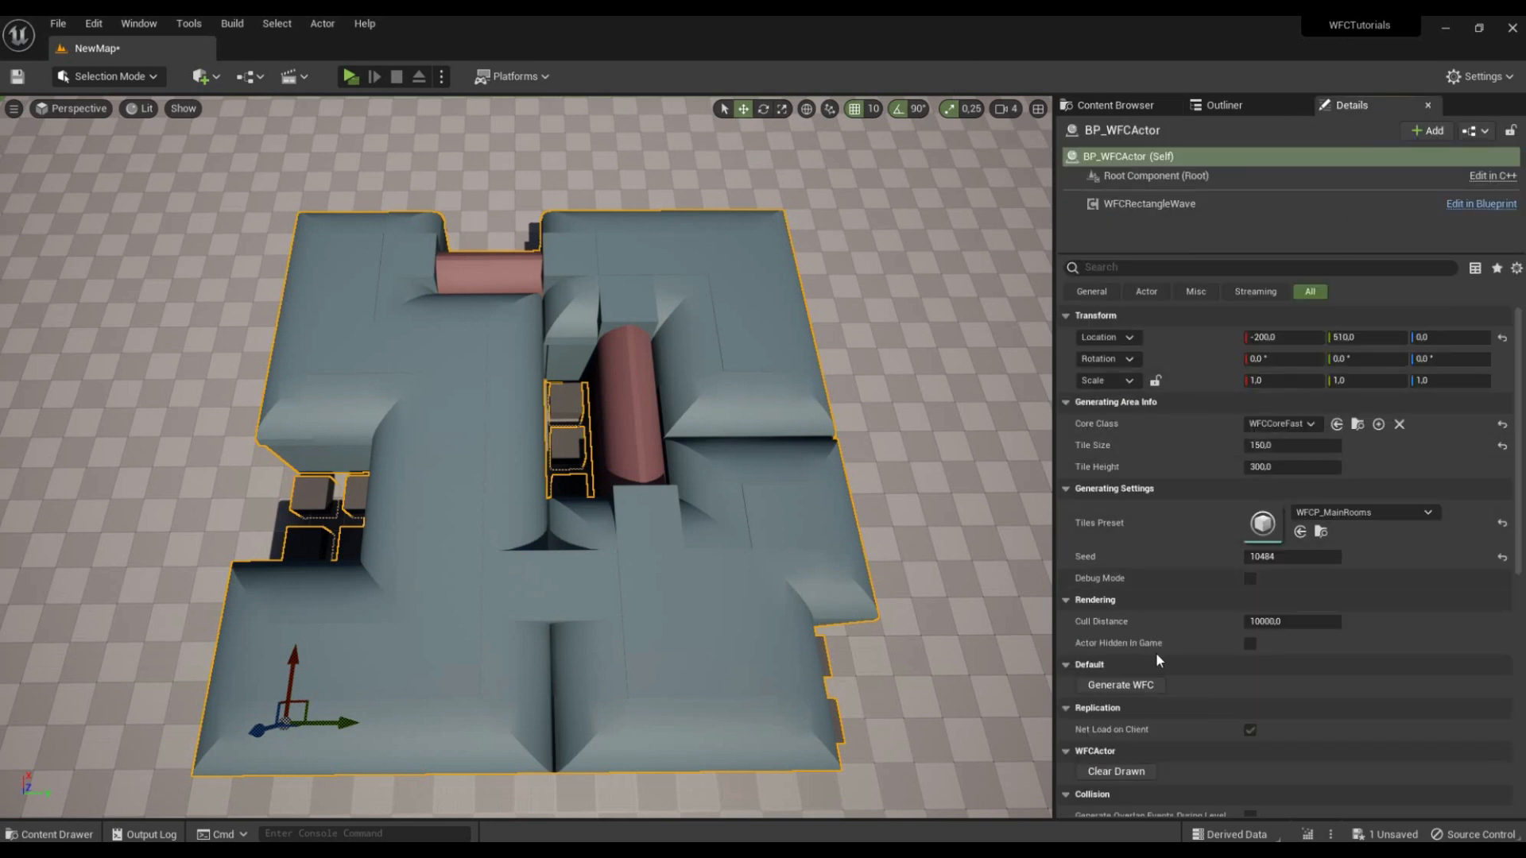
pyautogui.click(1150, 685)
pyautogui.click(1150, 685)
pyautogui.click(1150, 685)
pyautogui.click(1151, 685)
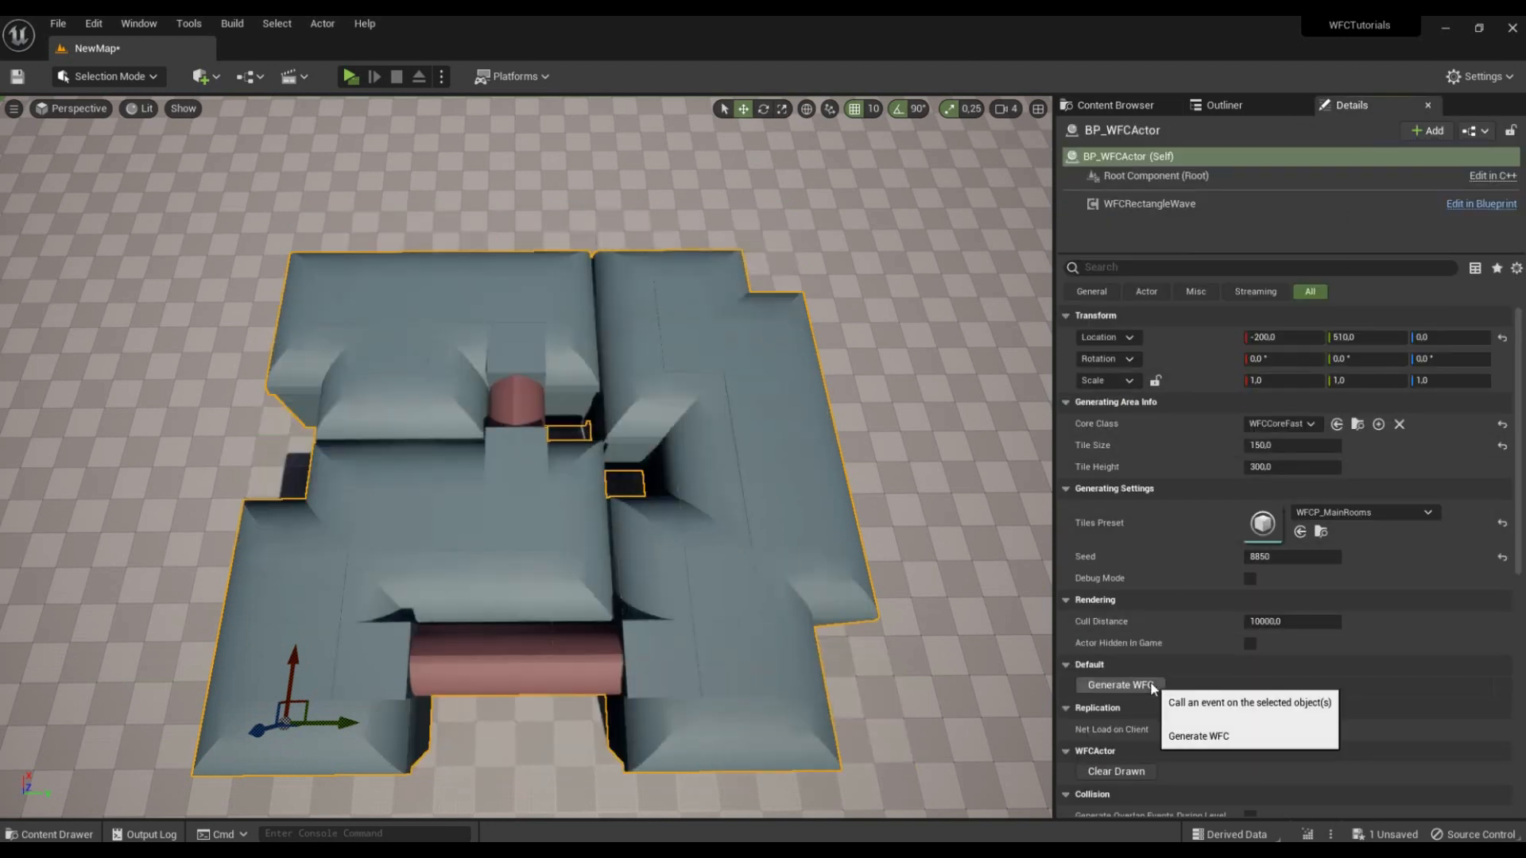
pyautogui.moveTo(916, 388); pyautogui.dragTo(869, 415, button='right')
pyautogui.press('w')
pyautogui.press('d')
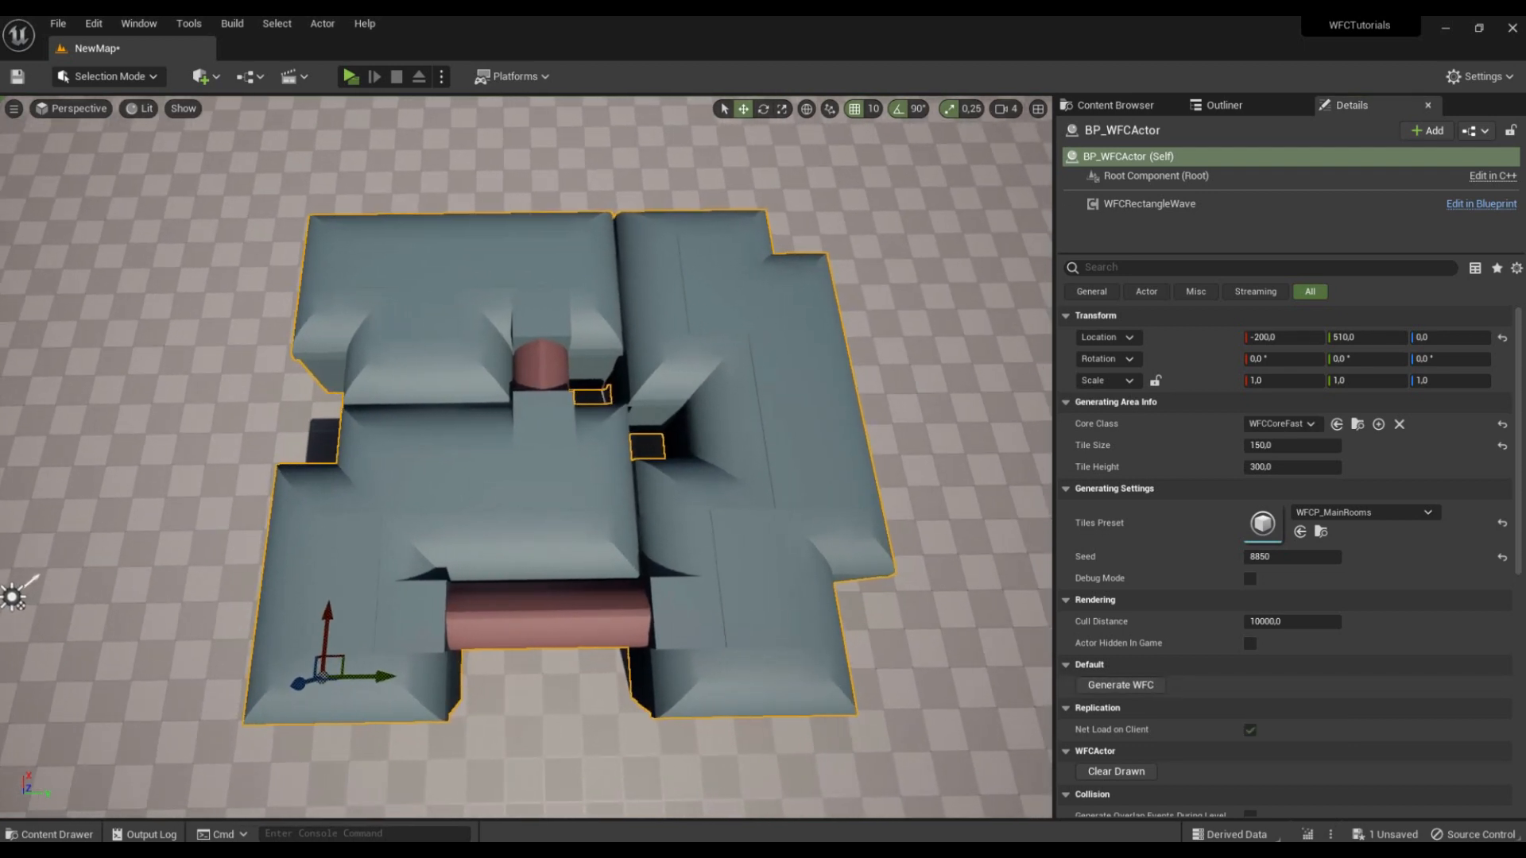
pyautogui.press('a')
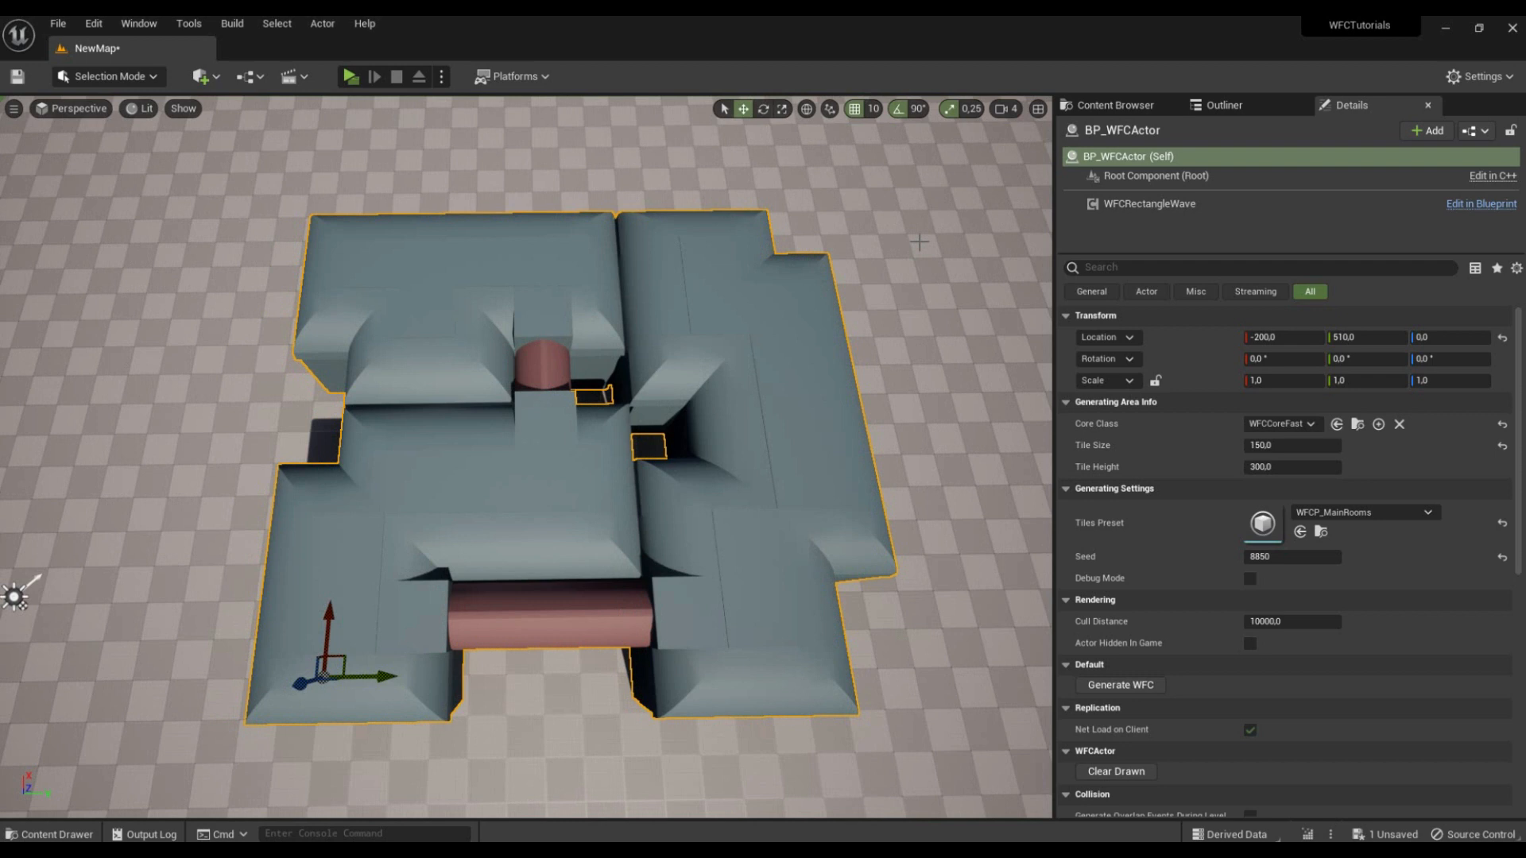